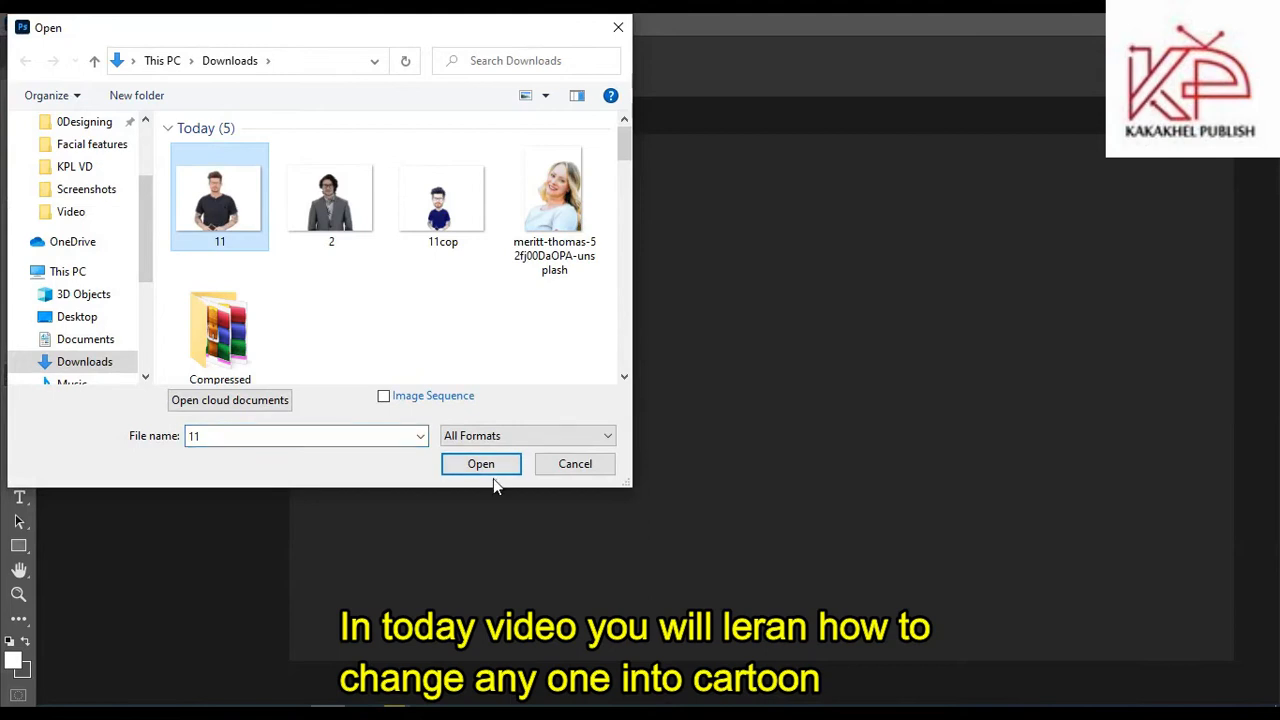
- Open the image file 11 from the Downloads folder and enlarge the view on the man's head and shoulders
left_click(487, 470)
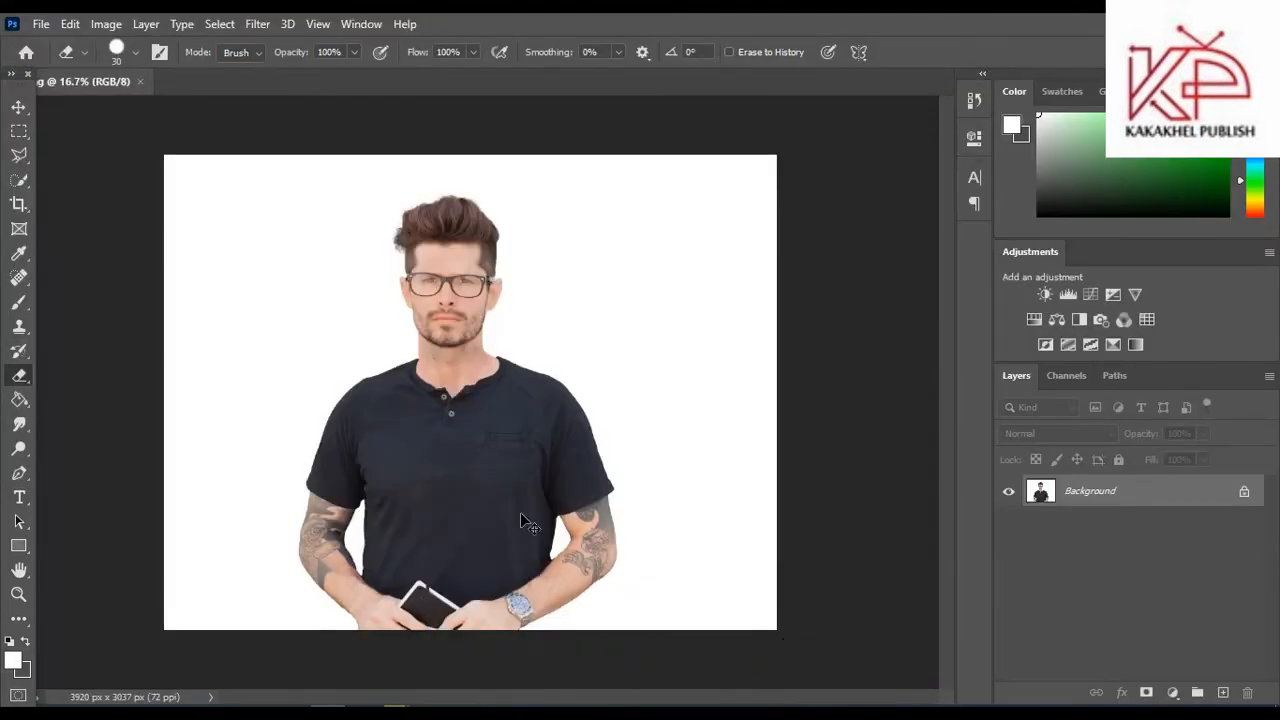
key("ctrl+plus")
left_click_drag(943, 439, 951, 409)
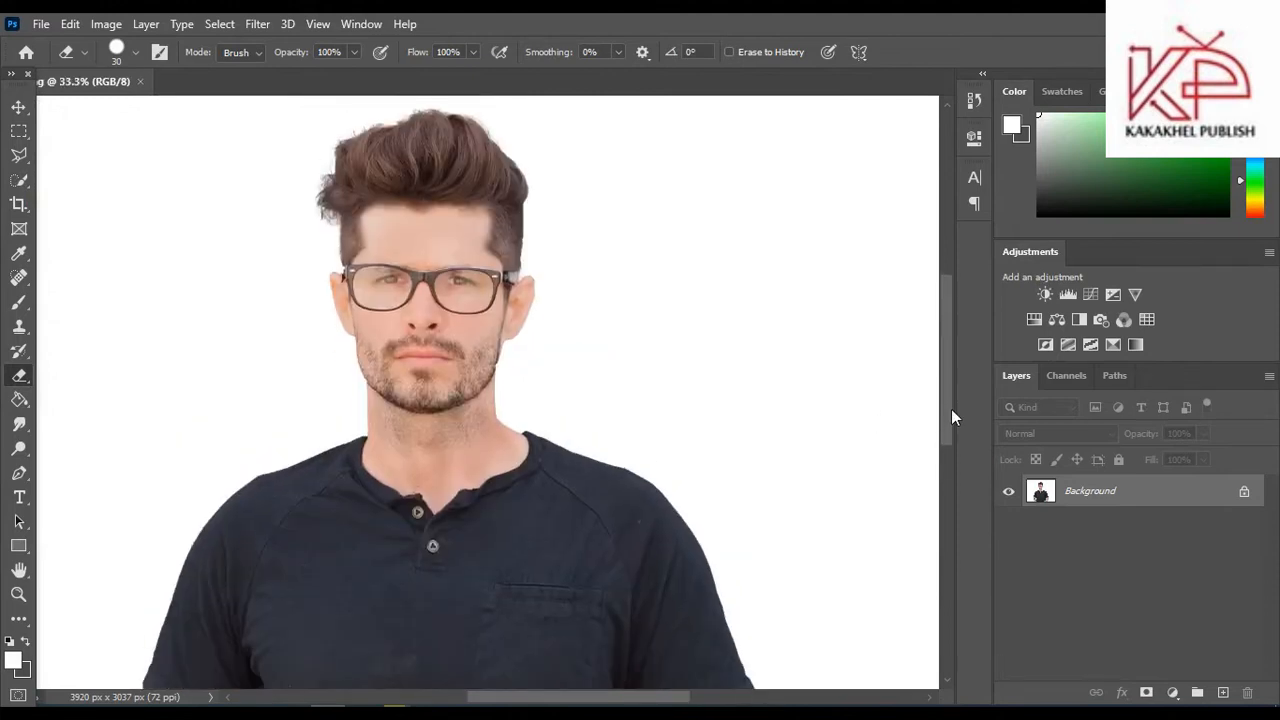
- Duplicate the Background layer and its copies until there are three copies, keeping the default layer names
right_click(1101, 499)
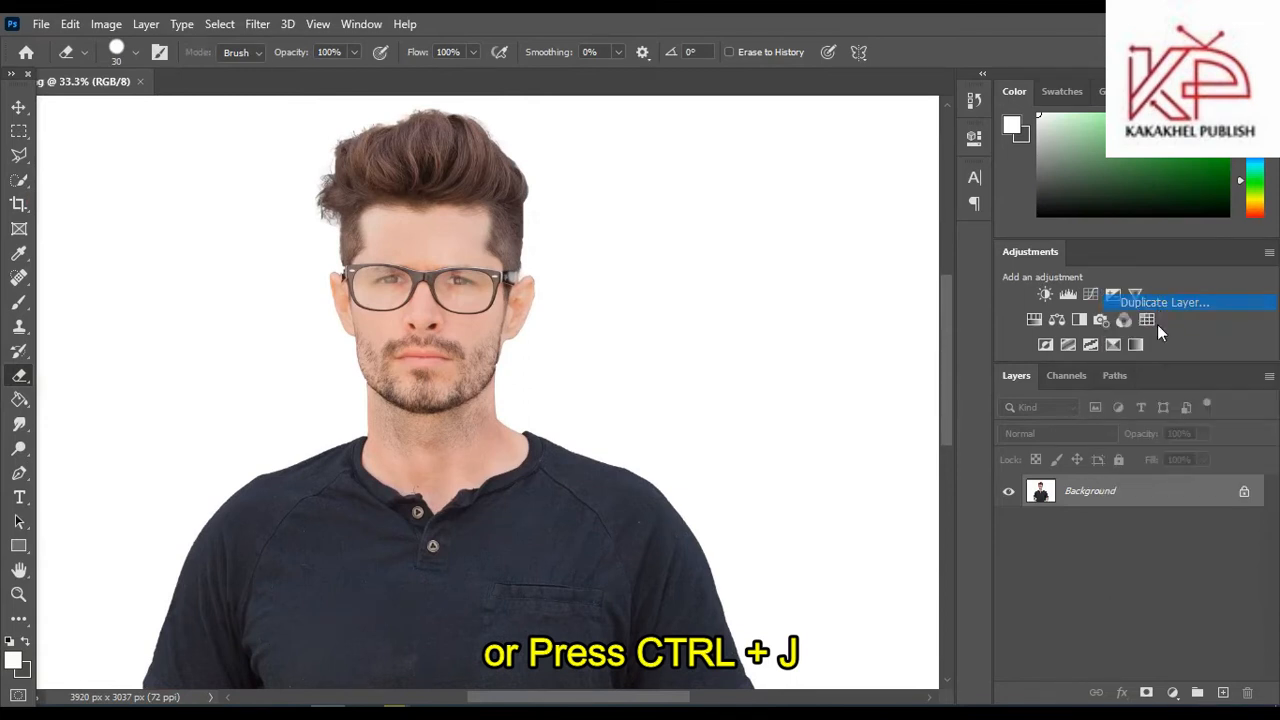
left_click(1162, 303)
left_click(785, 202)
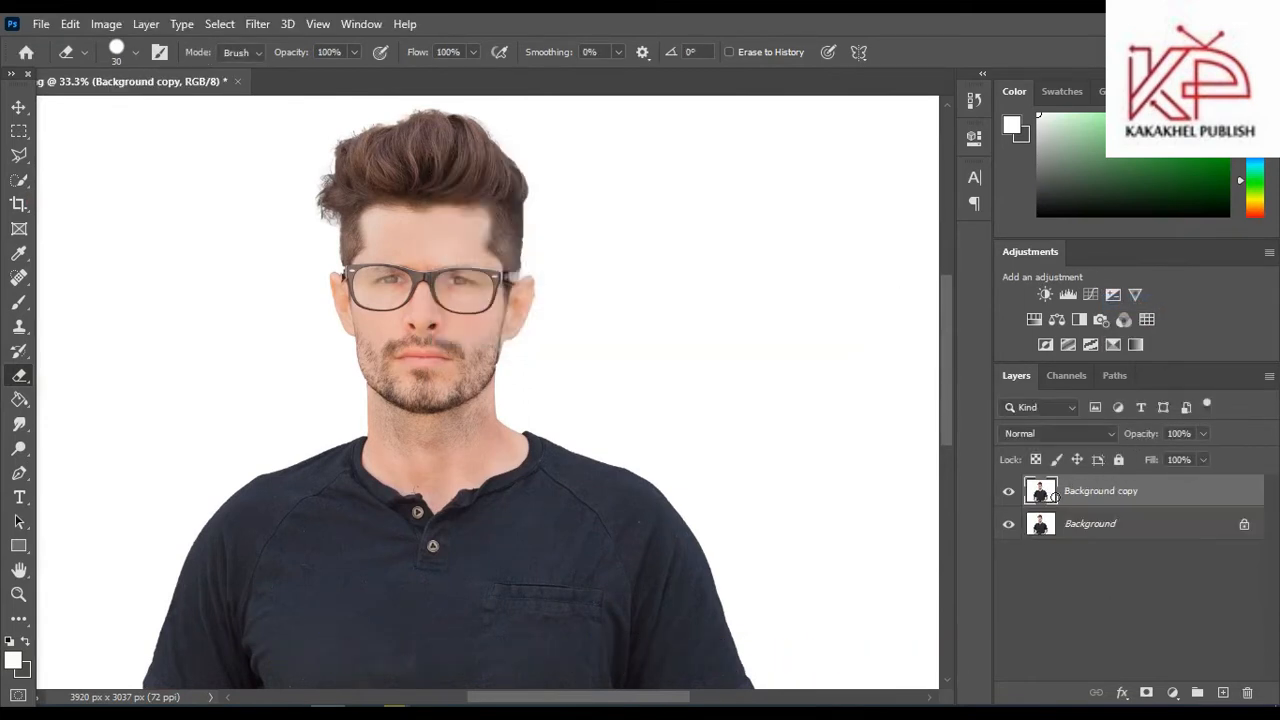
right_click(1110, 496)
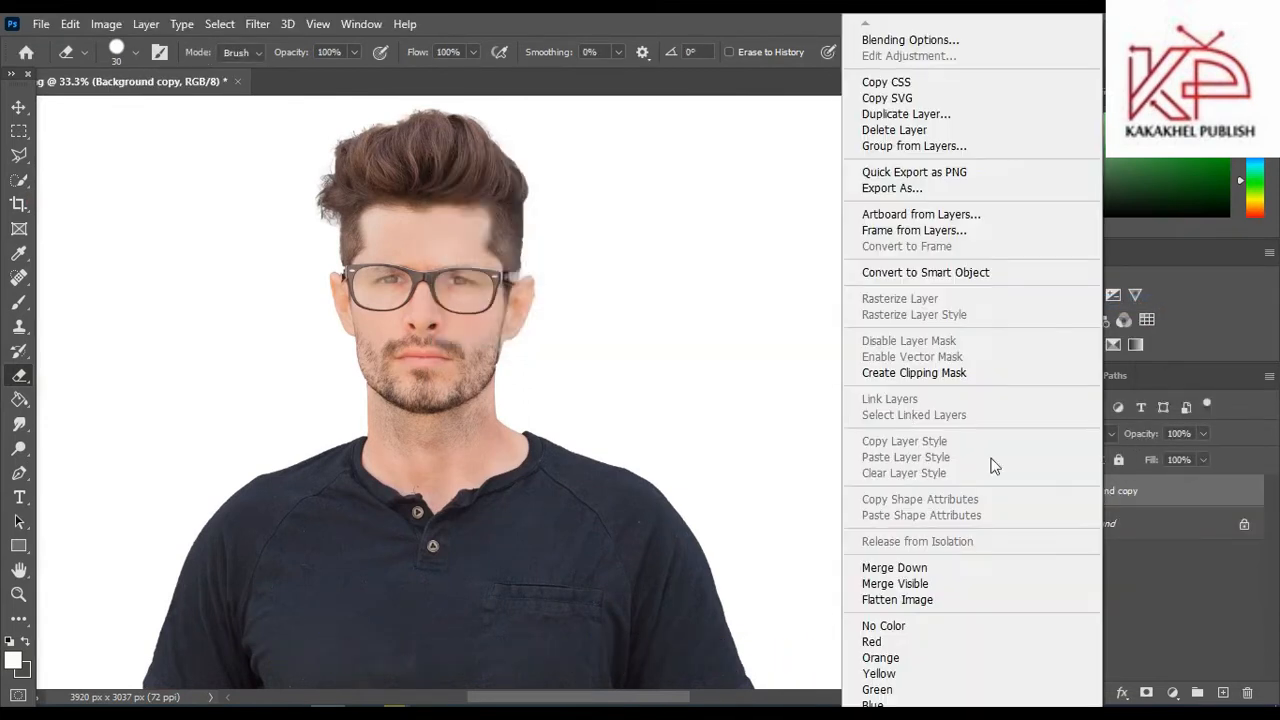
left_click(906, 114)
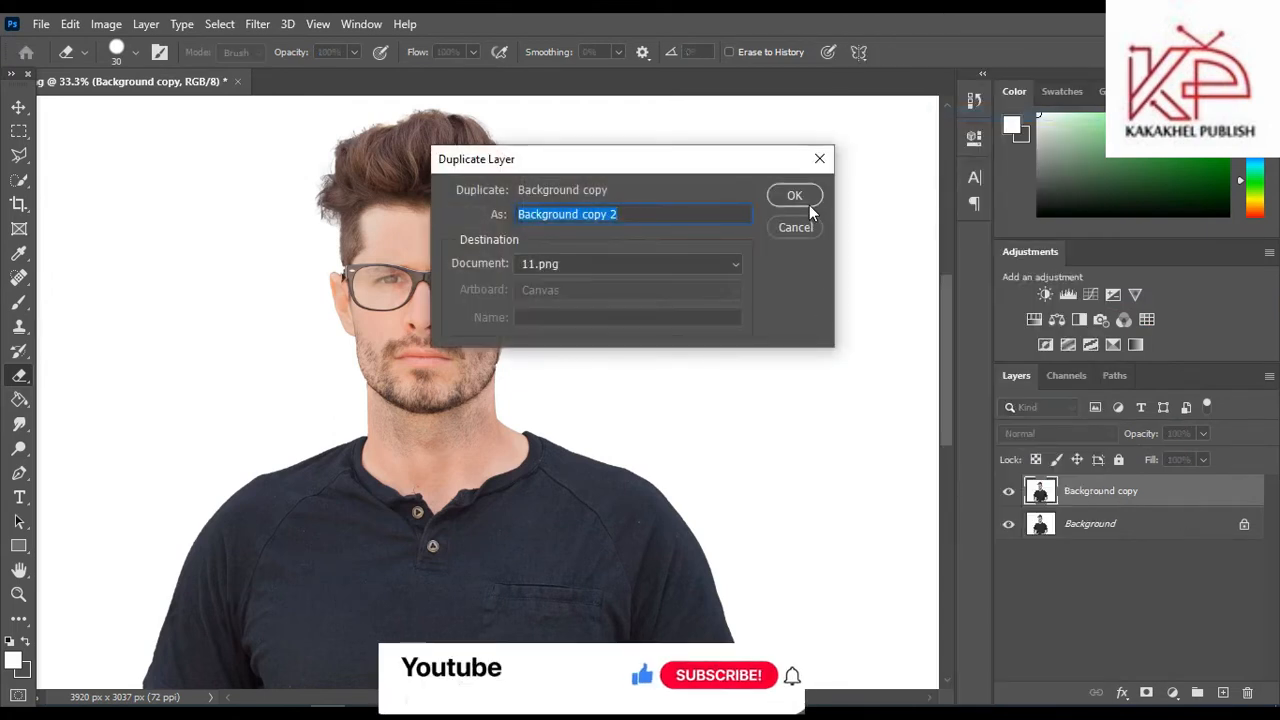
left_click(810, 202)
right_click(1090, 500)
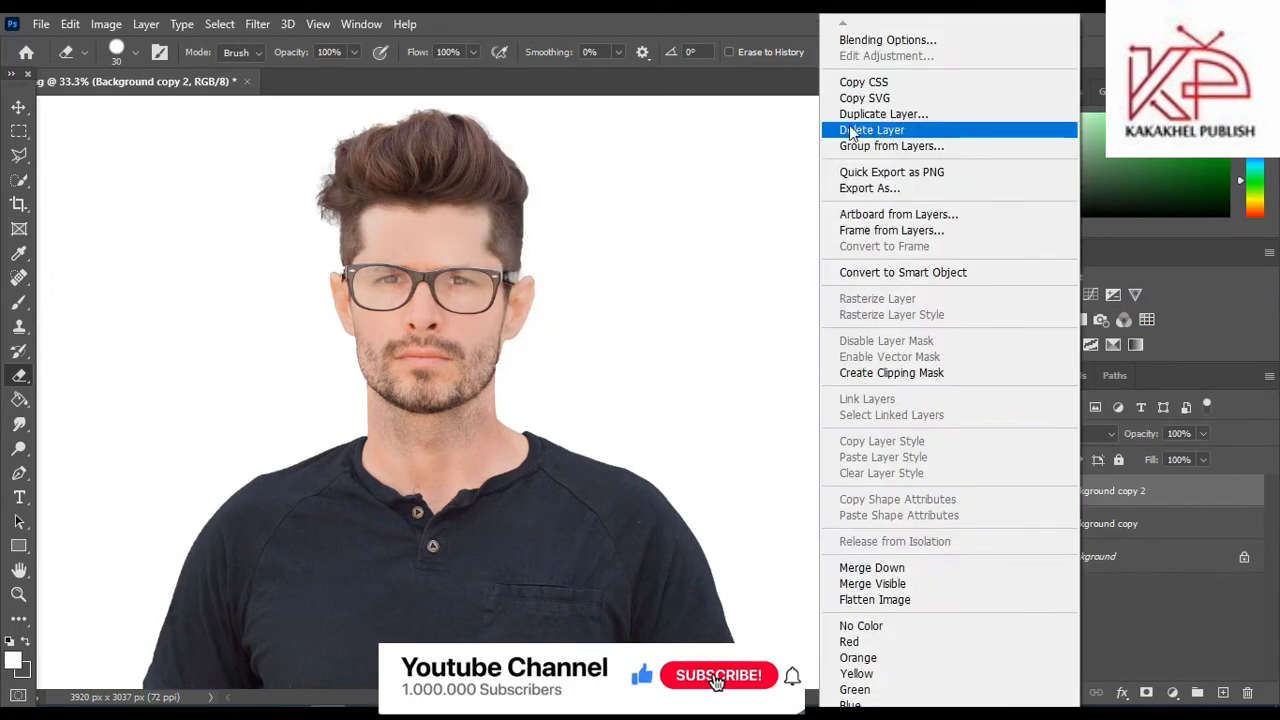
left_click(860, 114)
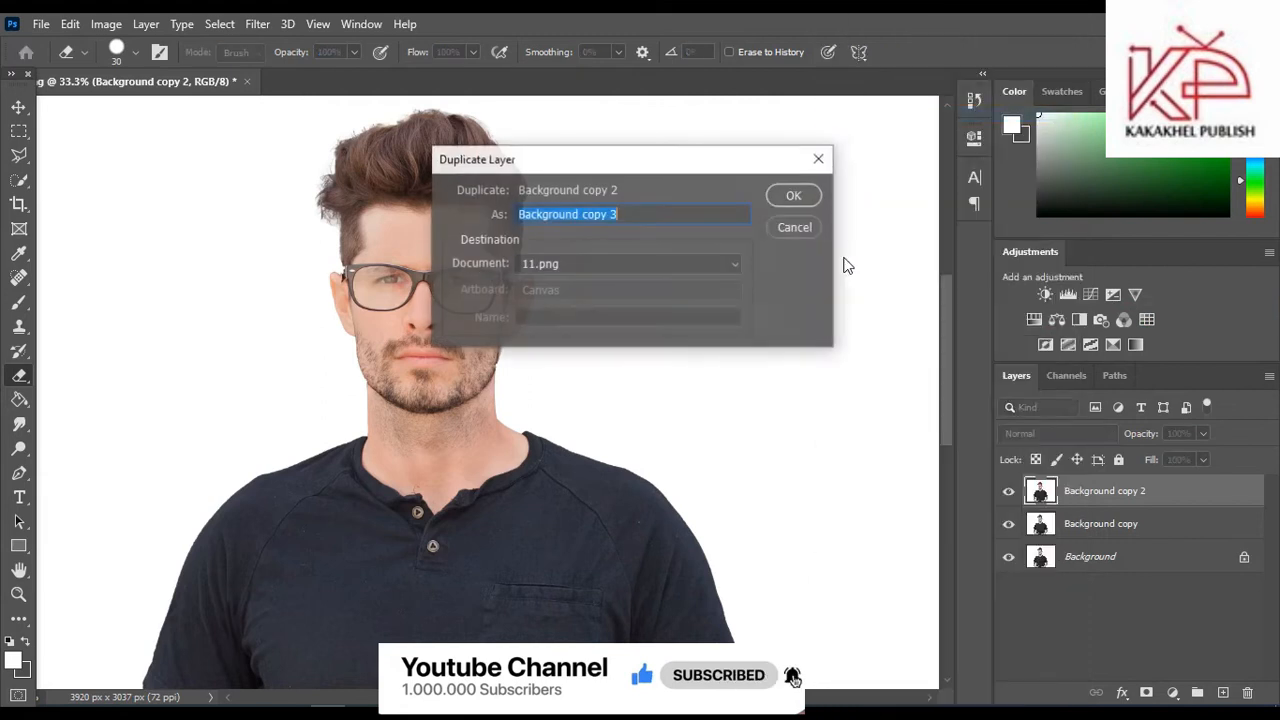
left_click(793, 195)
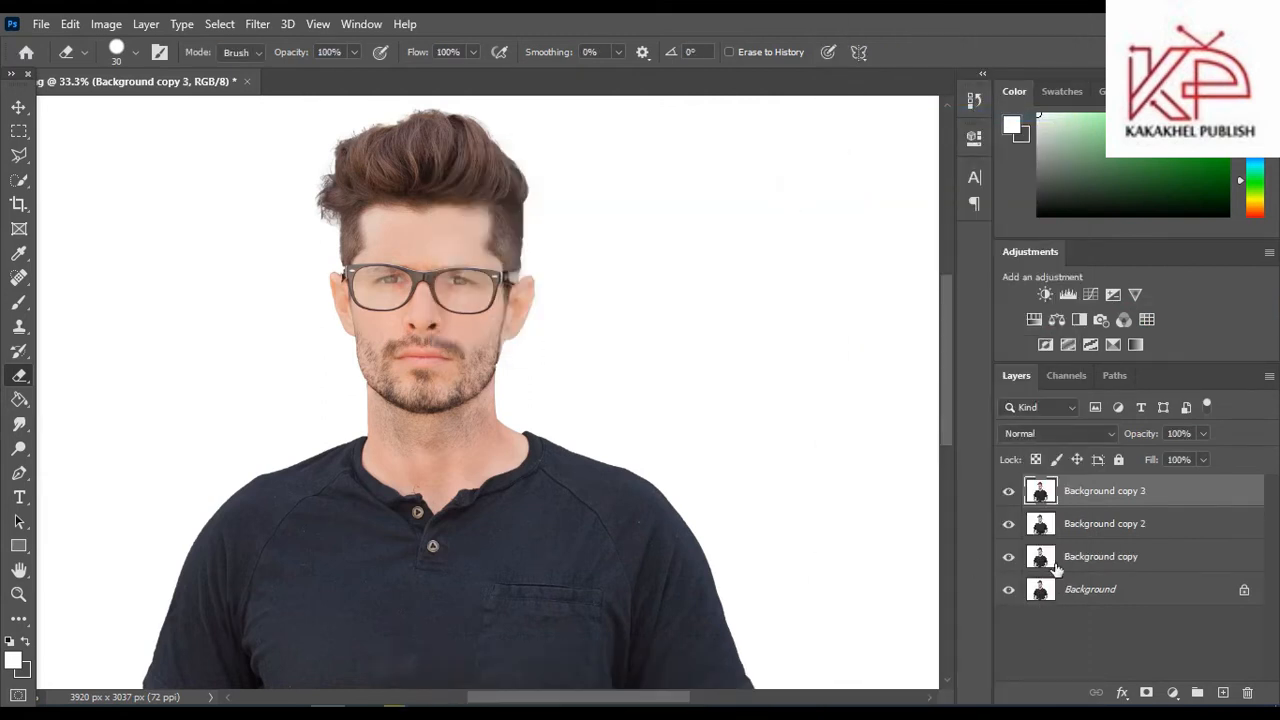
- Hide the layers Background copy 3 and Background copy 2, and make the visible Background copy layer active
left_click(1008, 490)
left_click(1008, 523)
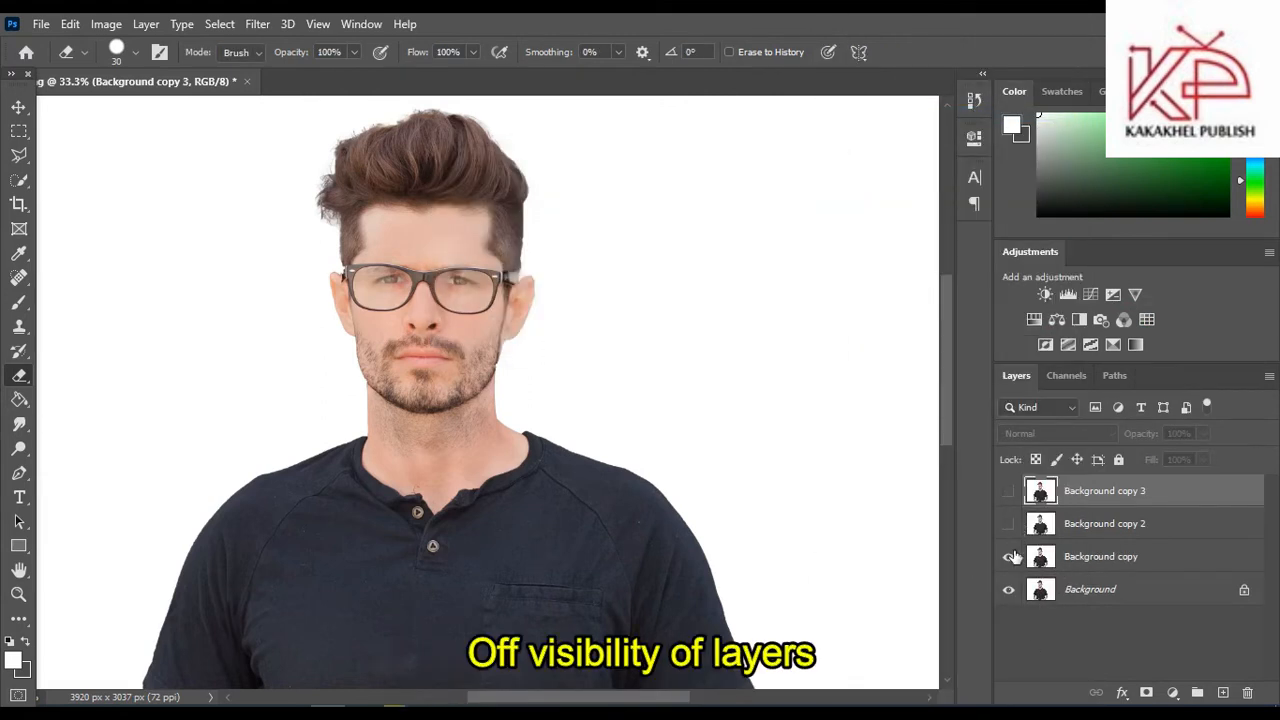
left_click(1110, 572)
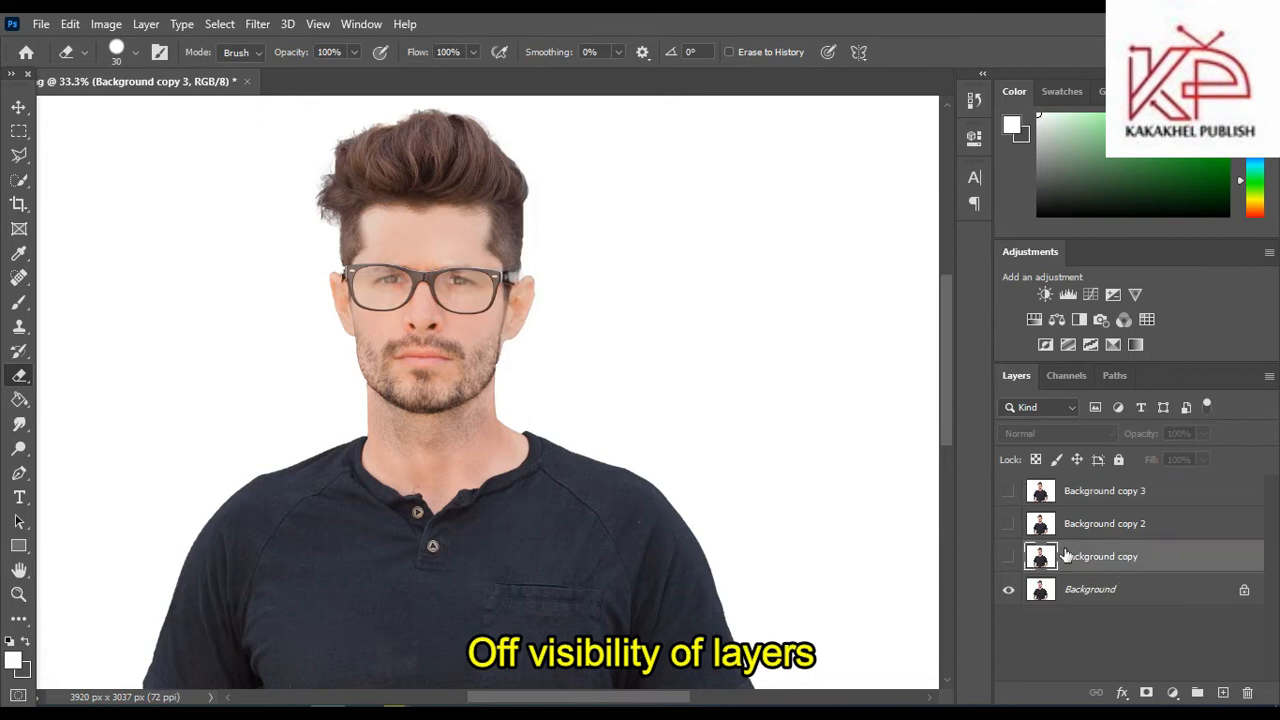
left_click(1008, 557)
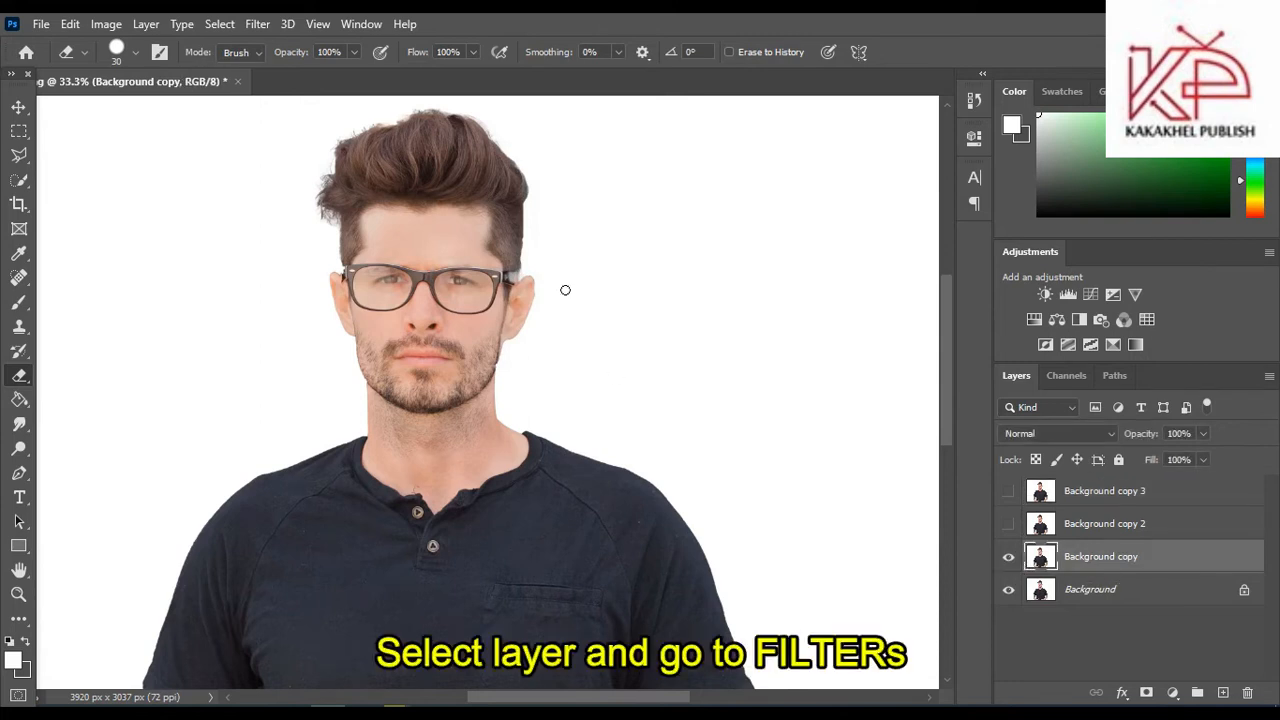
- Apply the artistic Poster Edges filter to the Background copy layer with Edge Intensity 0, and compare it with the original
left_click(257, 24)
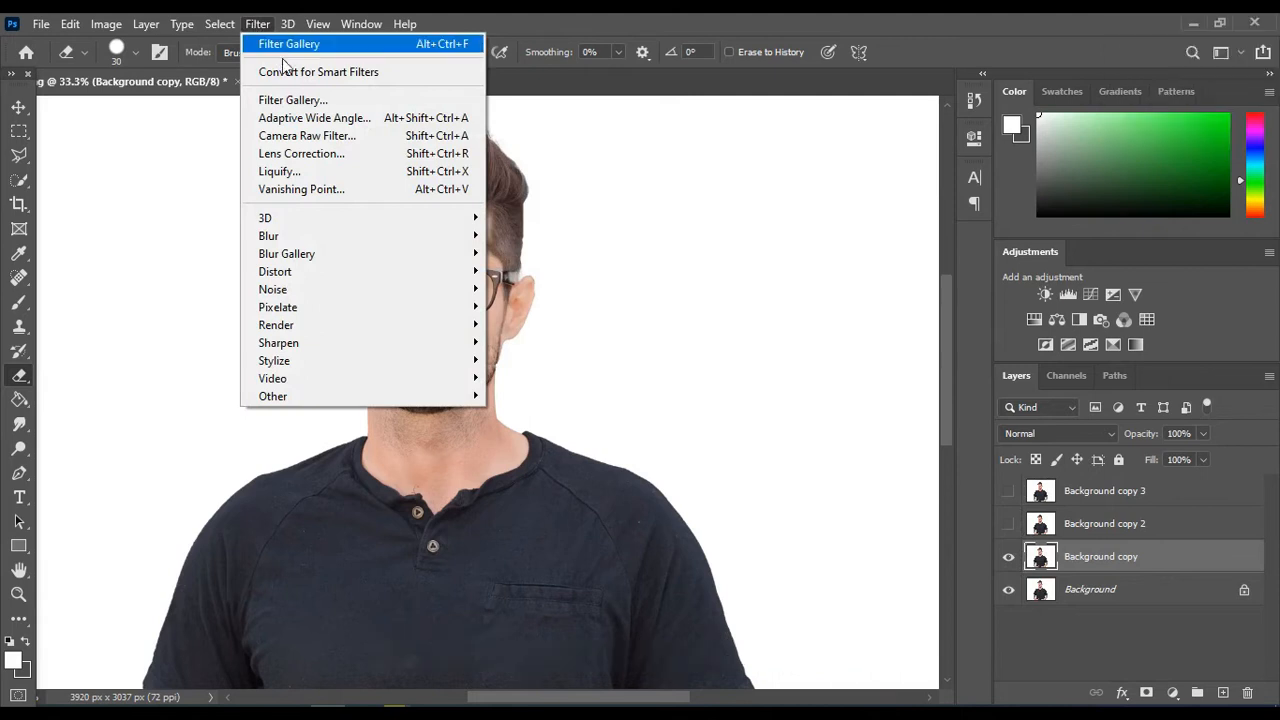
left_click(293, 104)
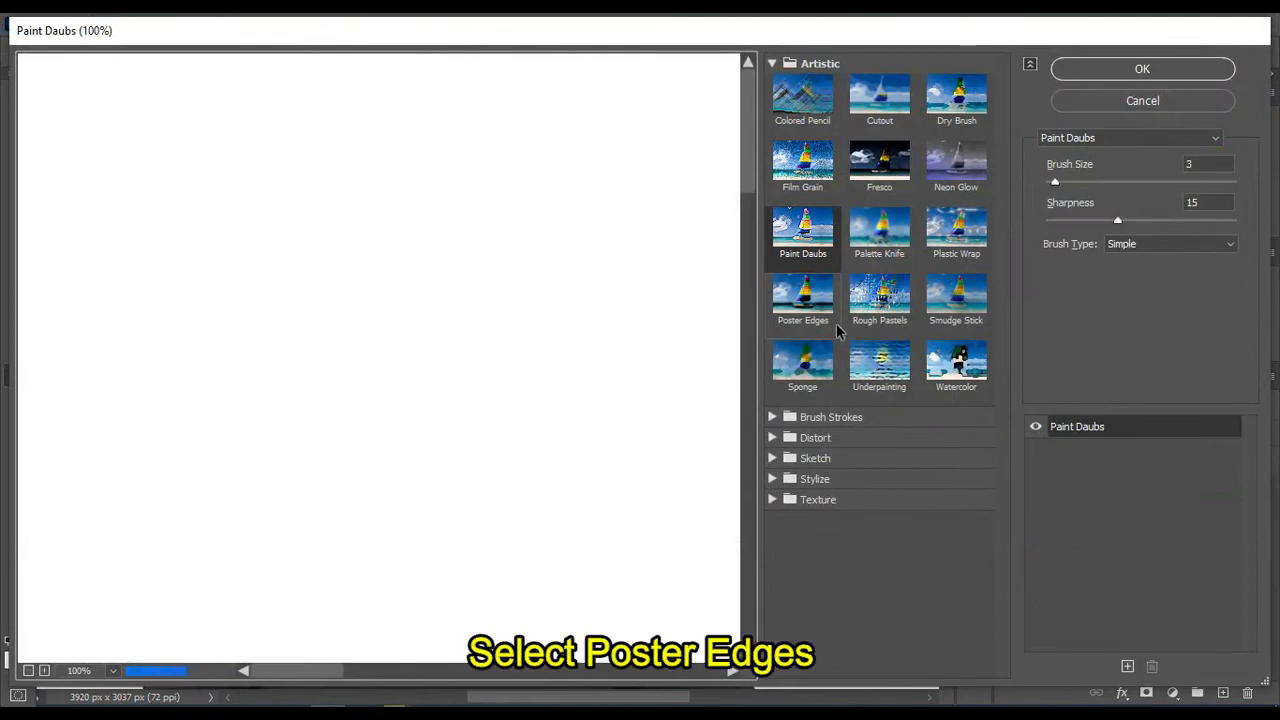
left_click(804, 322)
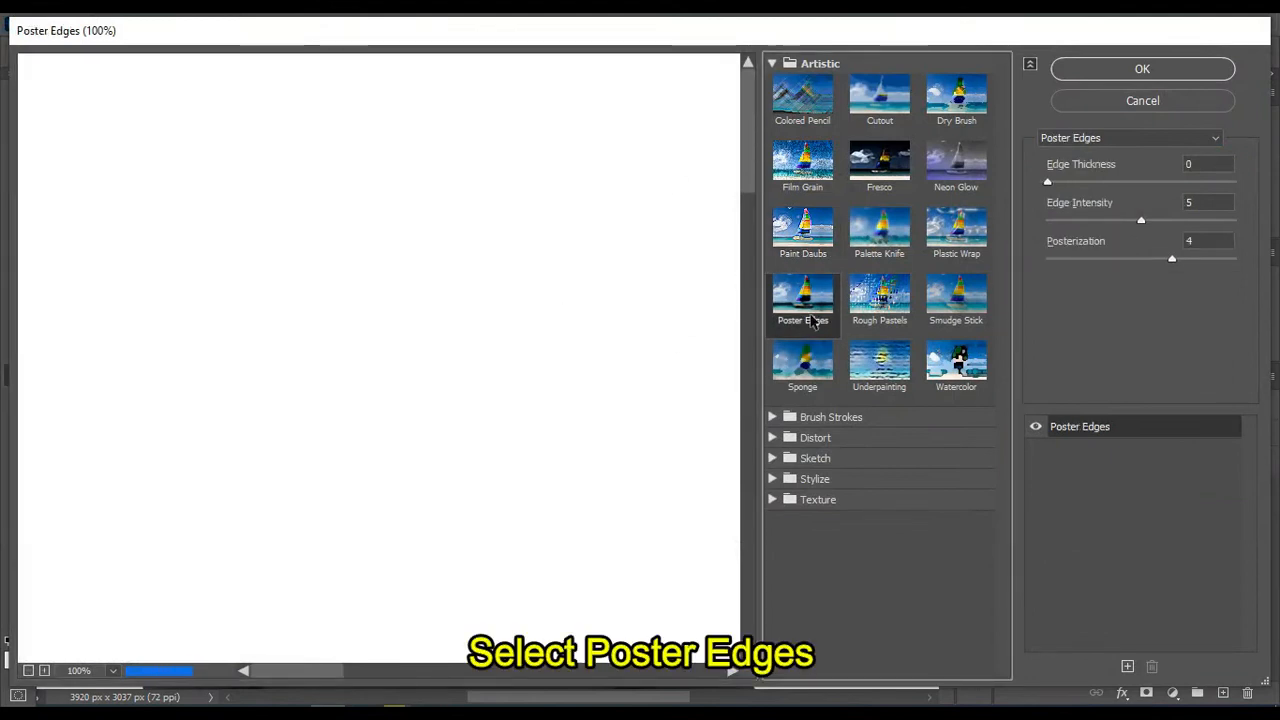
left_click(113, 670)
left_click(120, 632)
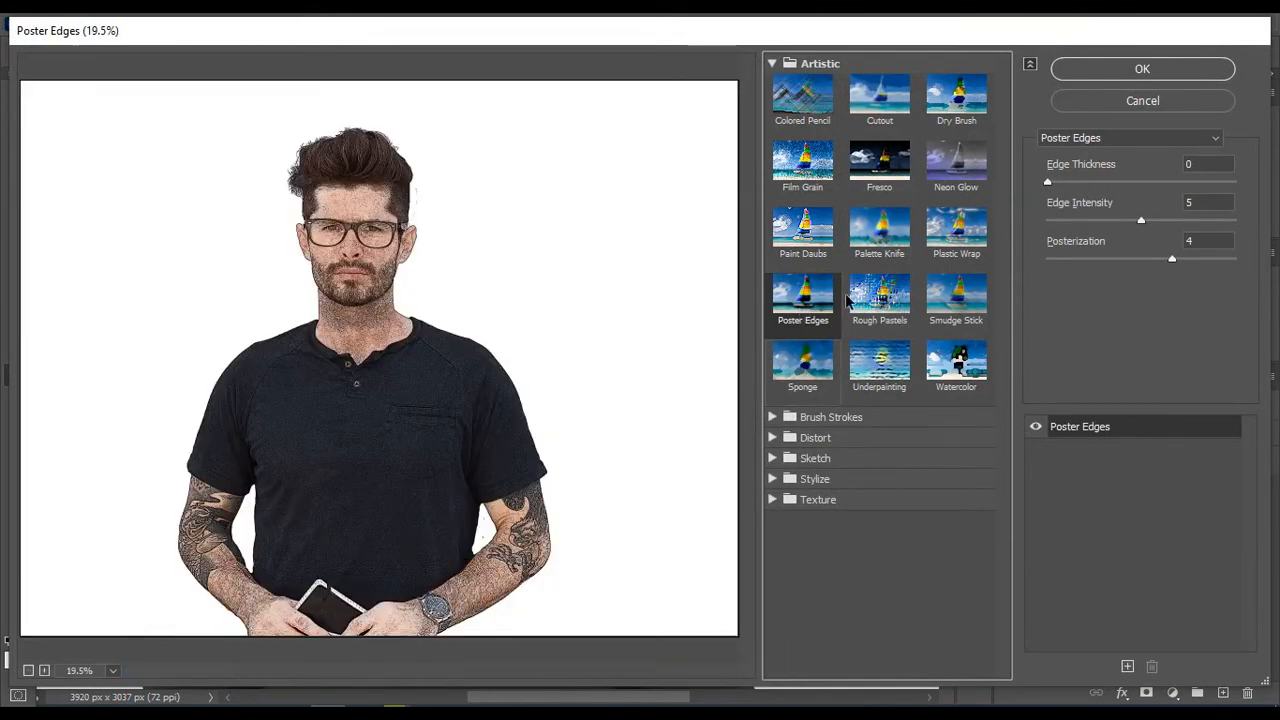
left_click_drag(1142, 220, 1010, 216)
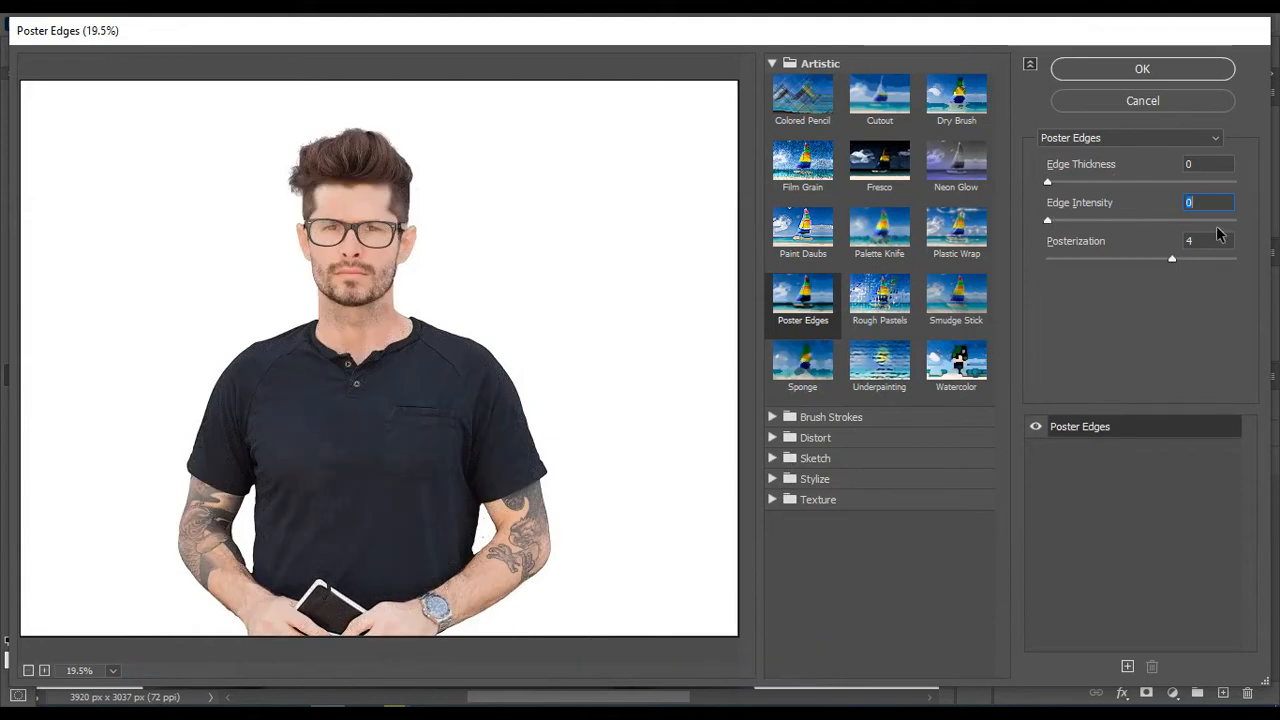
left_click(1207, 248)
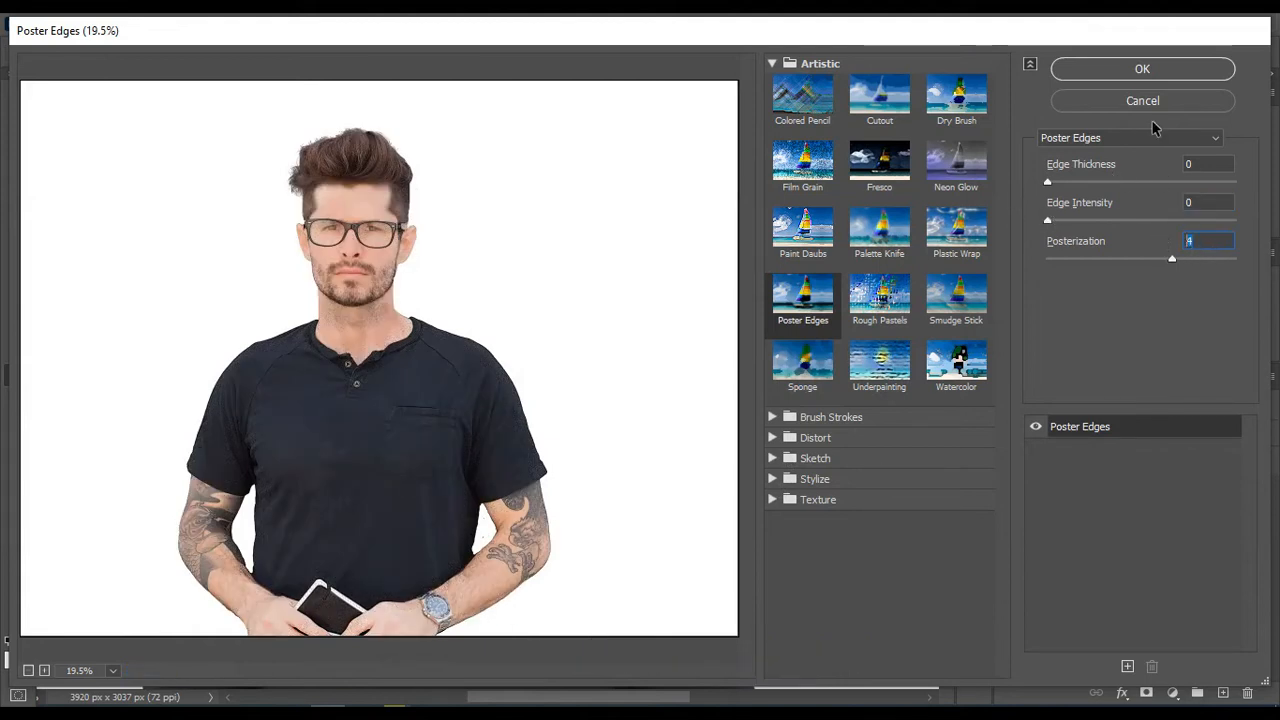
left_click(1152, 72)
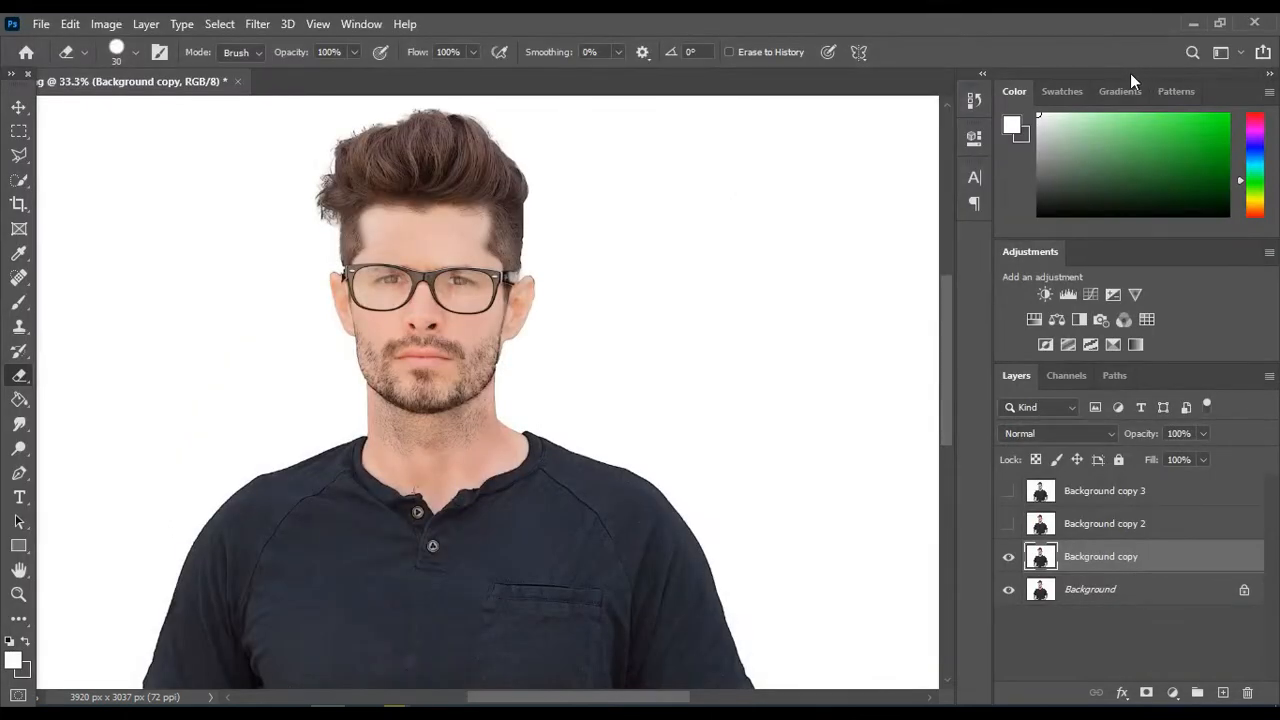
left_click(1010, 567)
left_click(1010, 567)
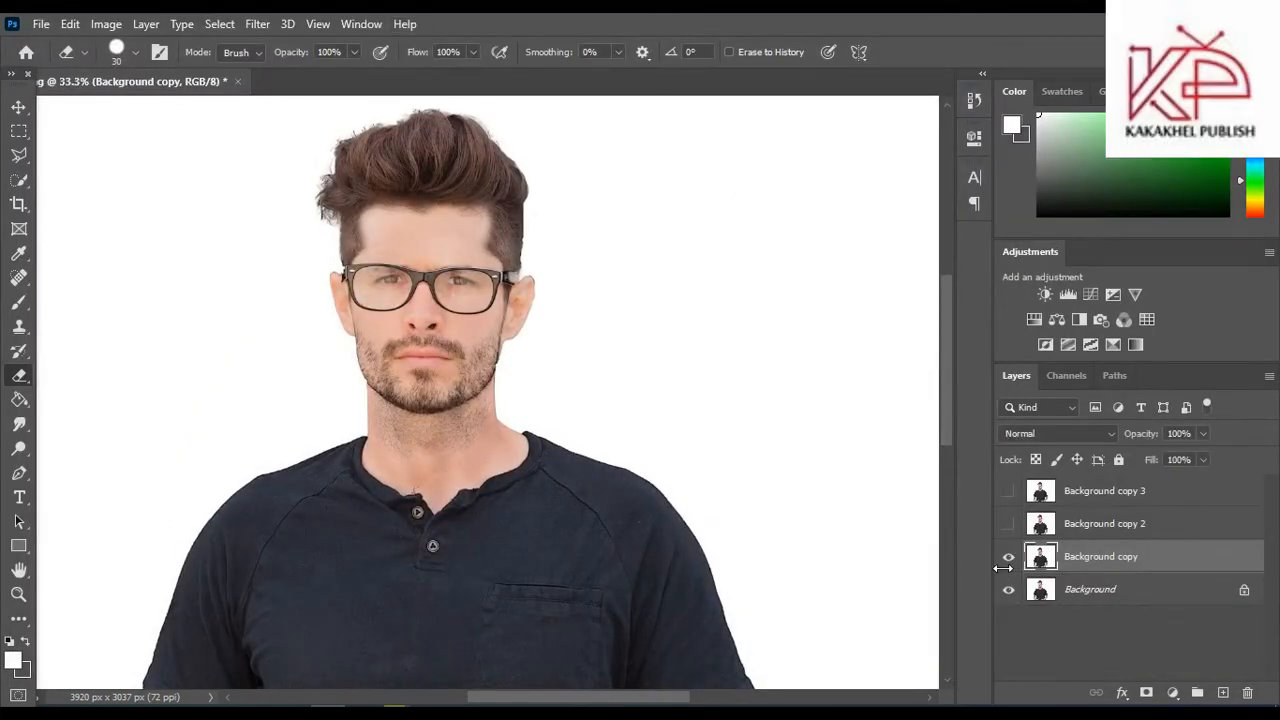
- Sharpen the Background copy layer with Unsharp Mask using a radius of 5 pixels and a threshold of 9 levels
left_click(252, 25)
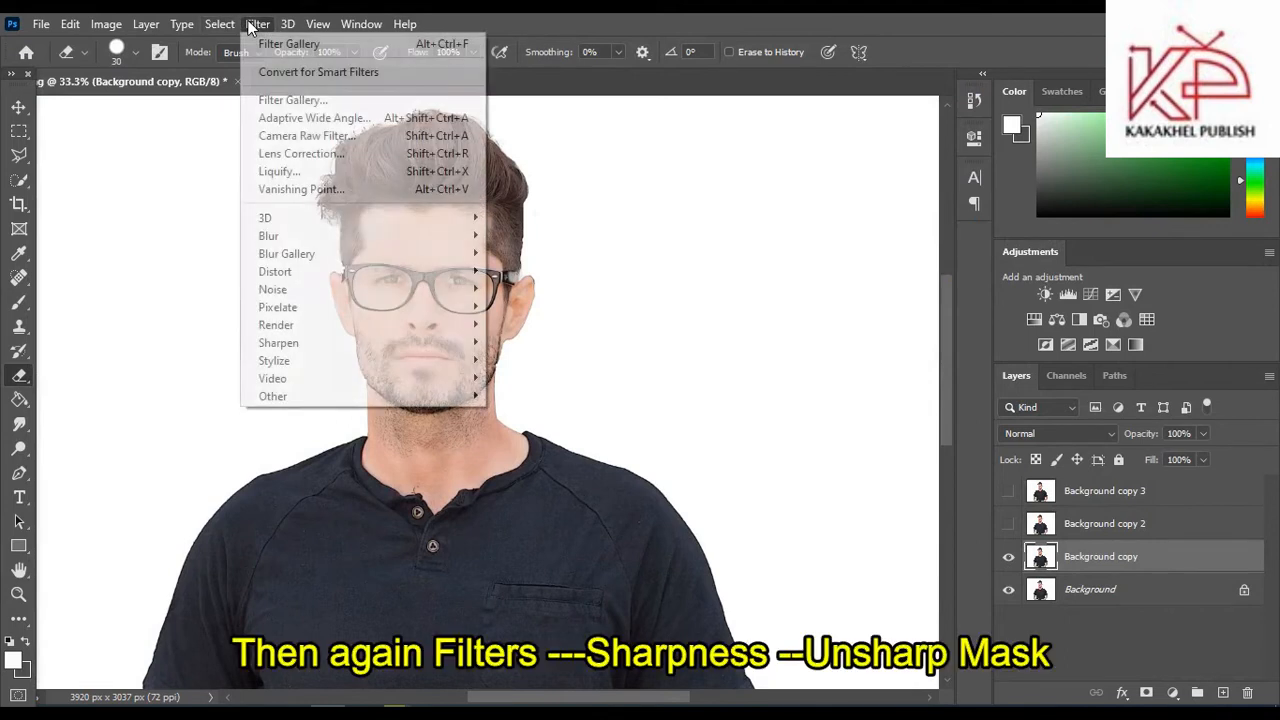
mouse_move(326, 344)
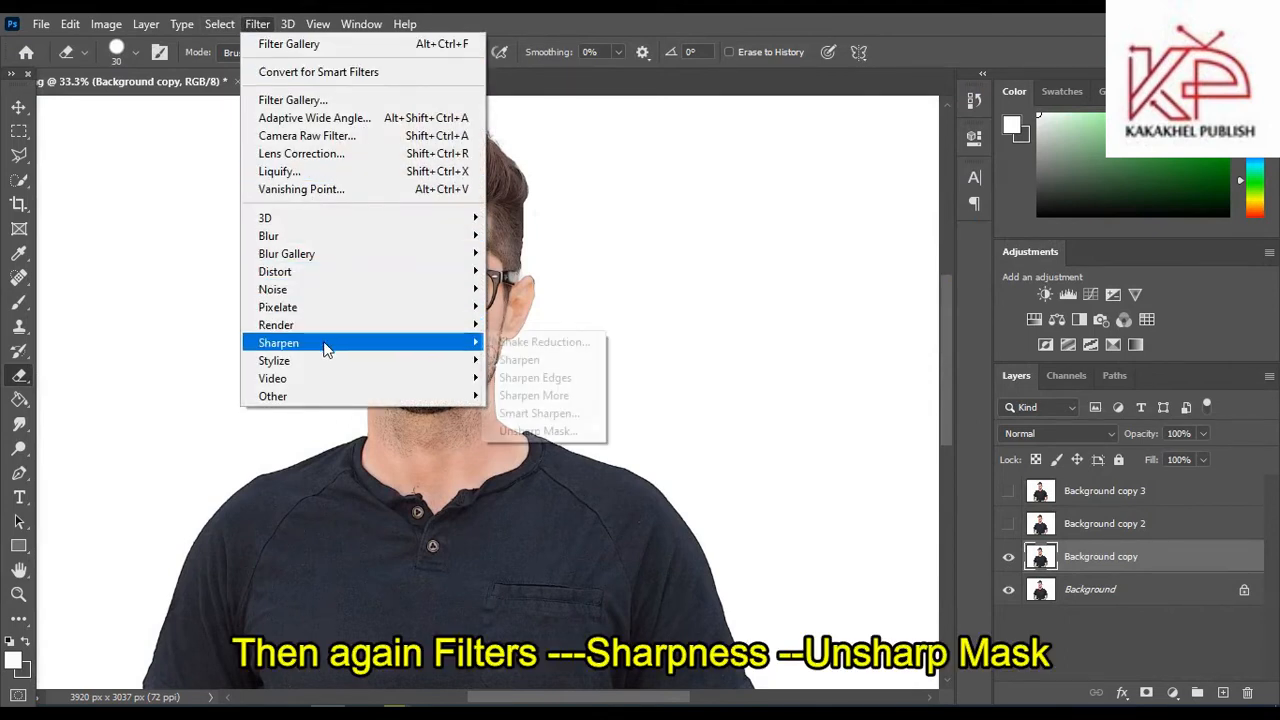
left_click(515, 431)
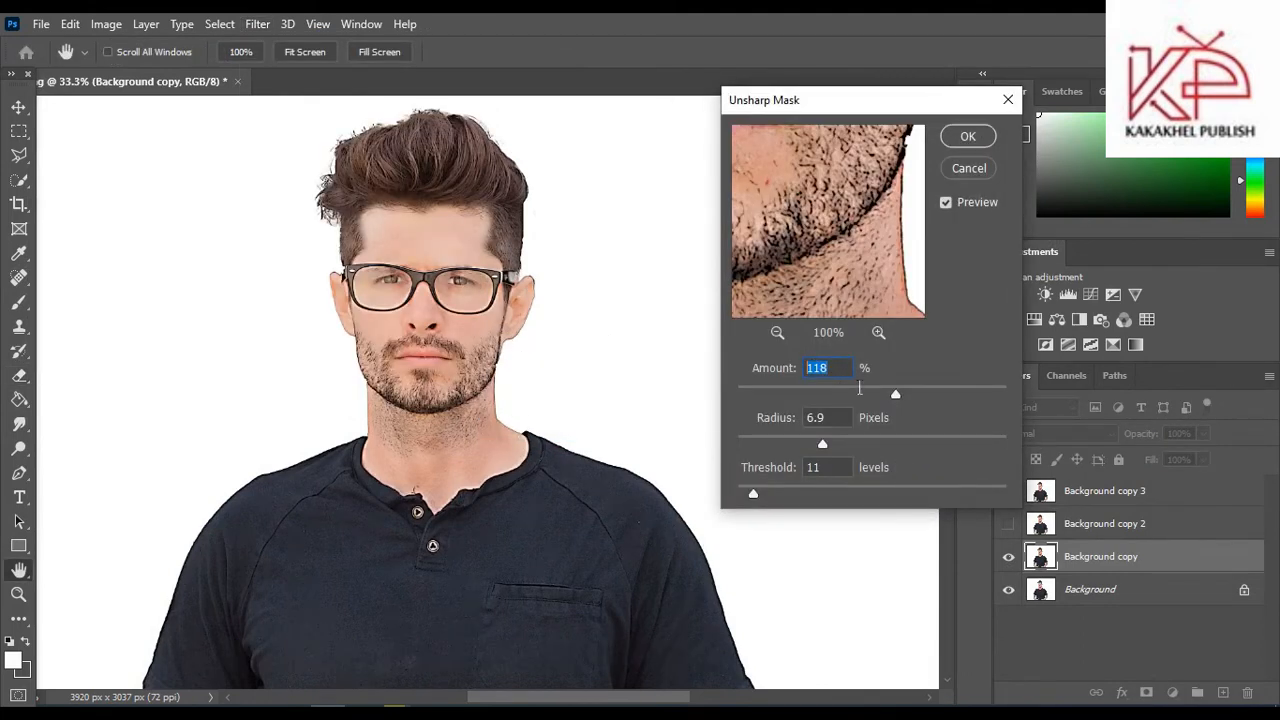
left_click(805, 418)
type("5")
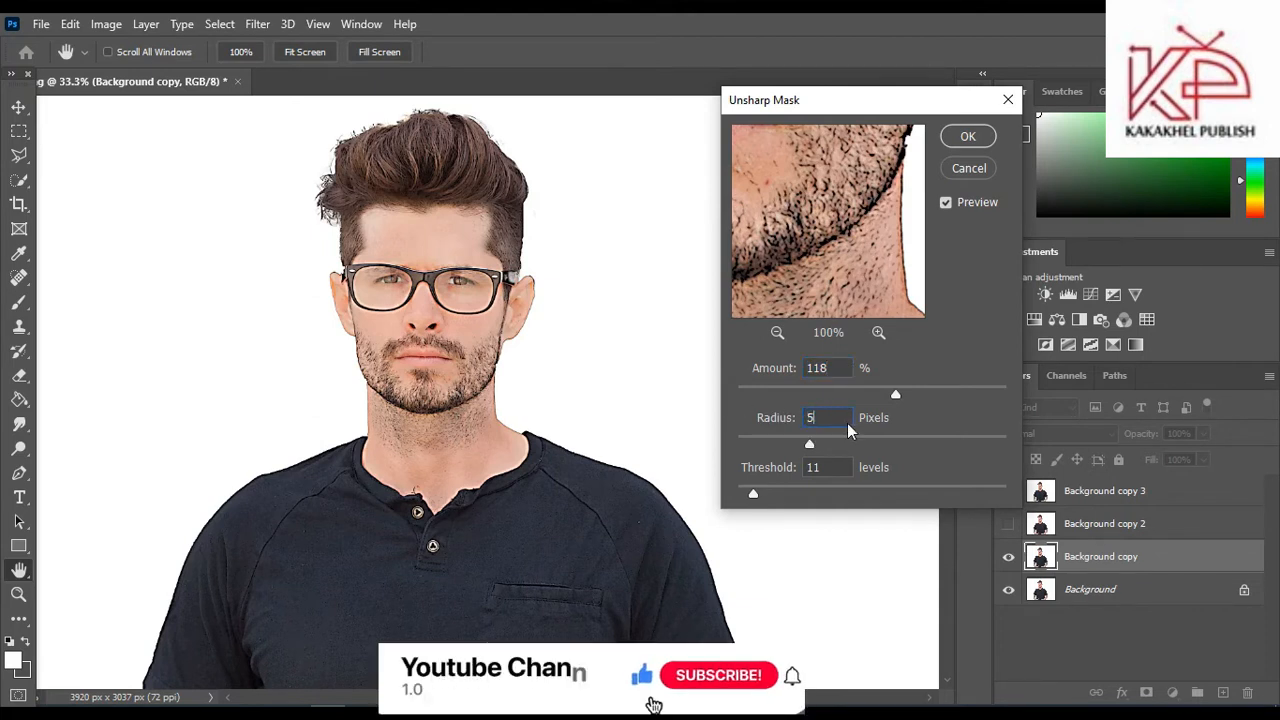
key("Tab")
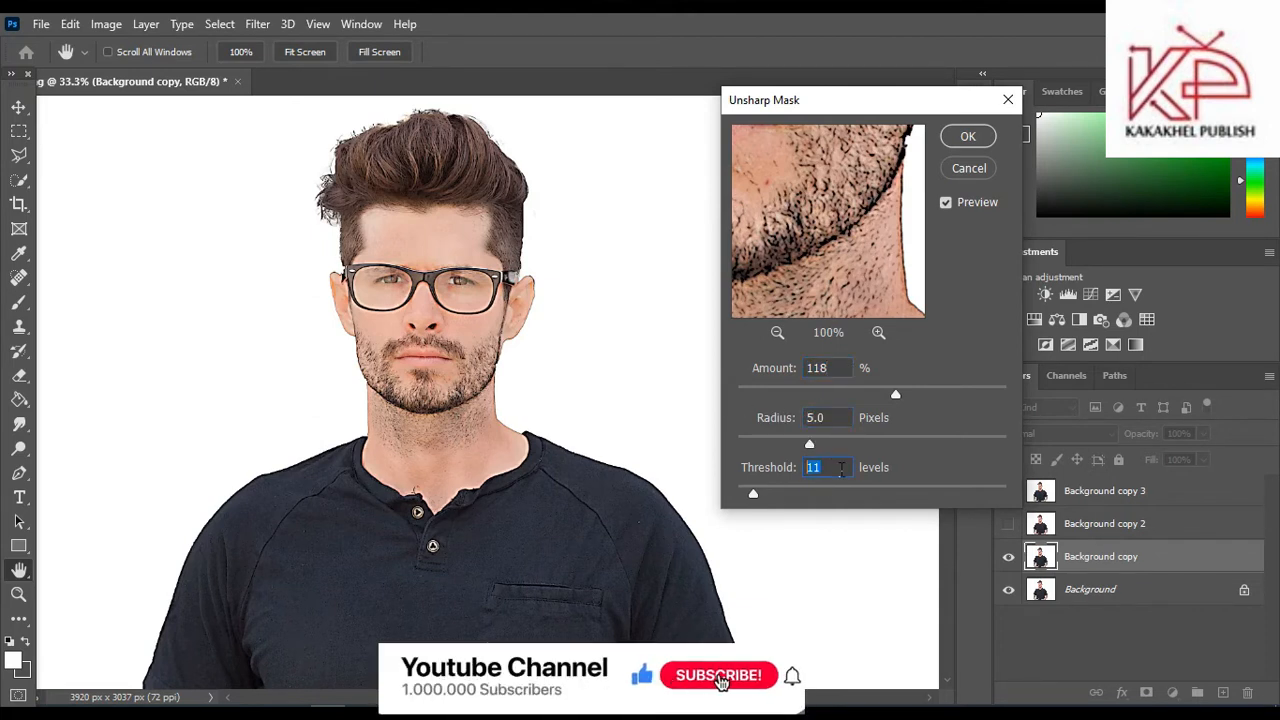
type("9")
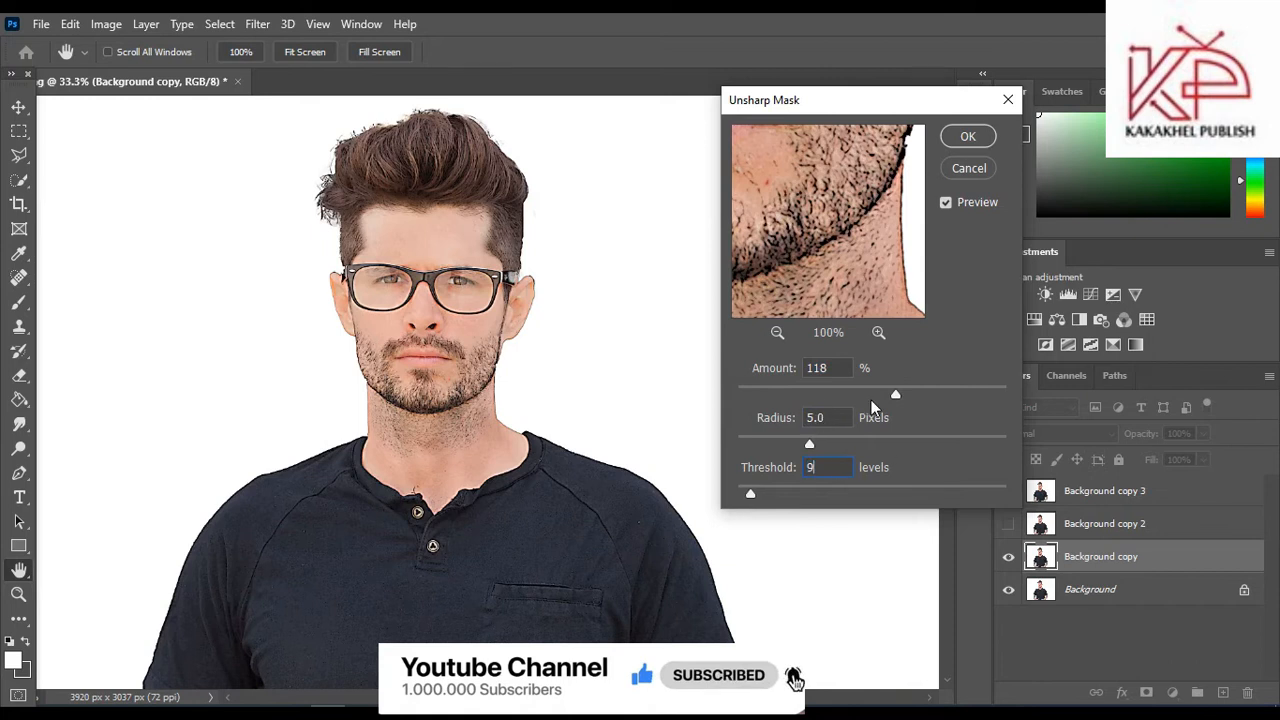
left_click(835, 259)
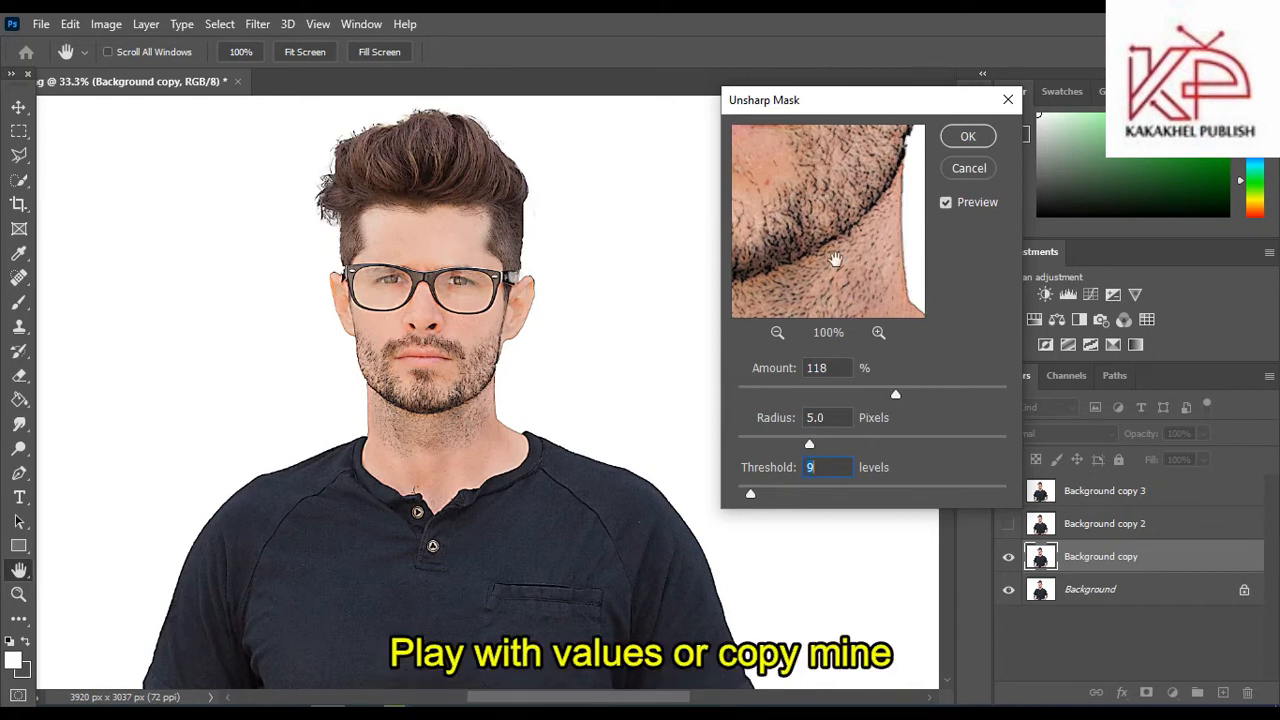
left_click(835, 259)
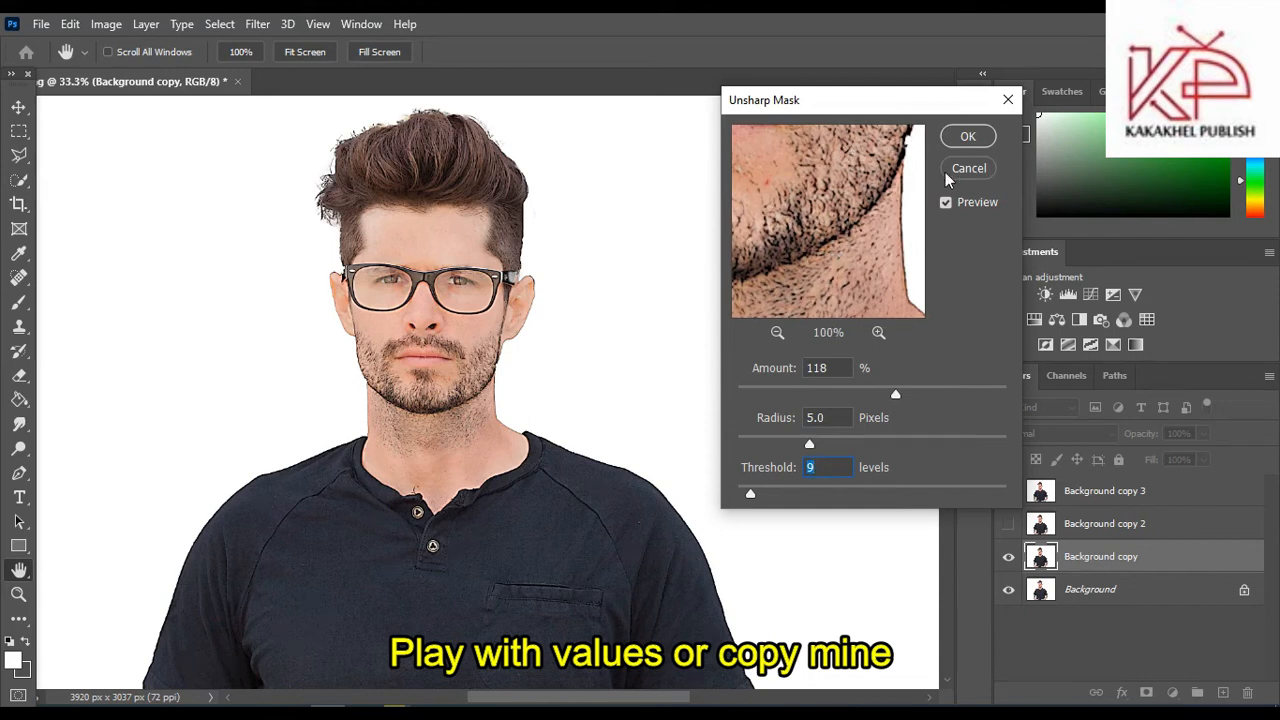
left_click(970, 137)
key("e")
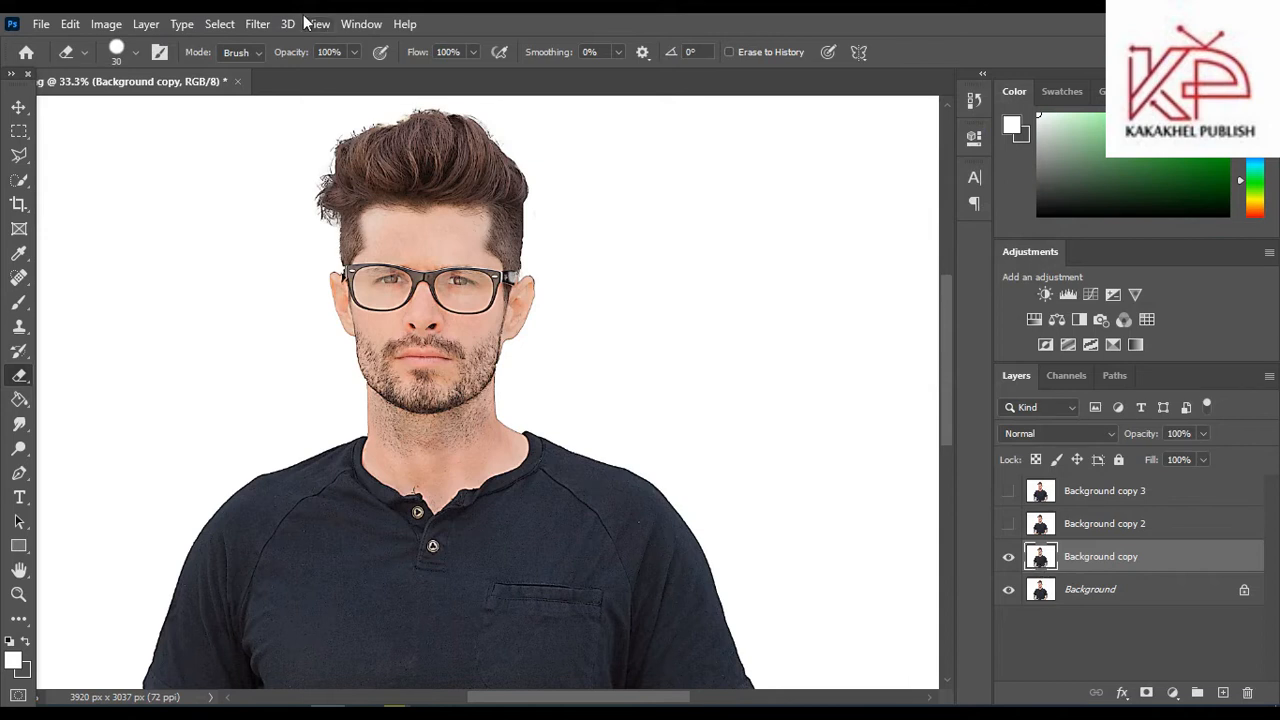
- Set up the Oil Paint filter on the Background copy layer with Cleanliness 3.7 and Stylization 4.6
left_click(257, 24)
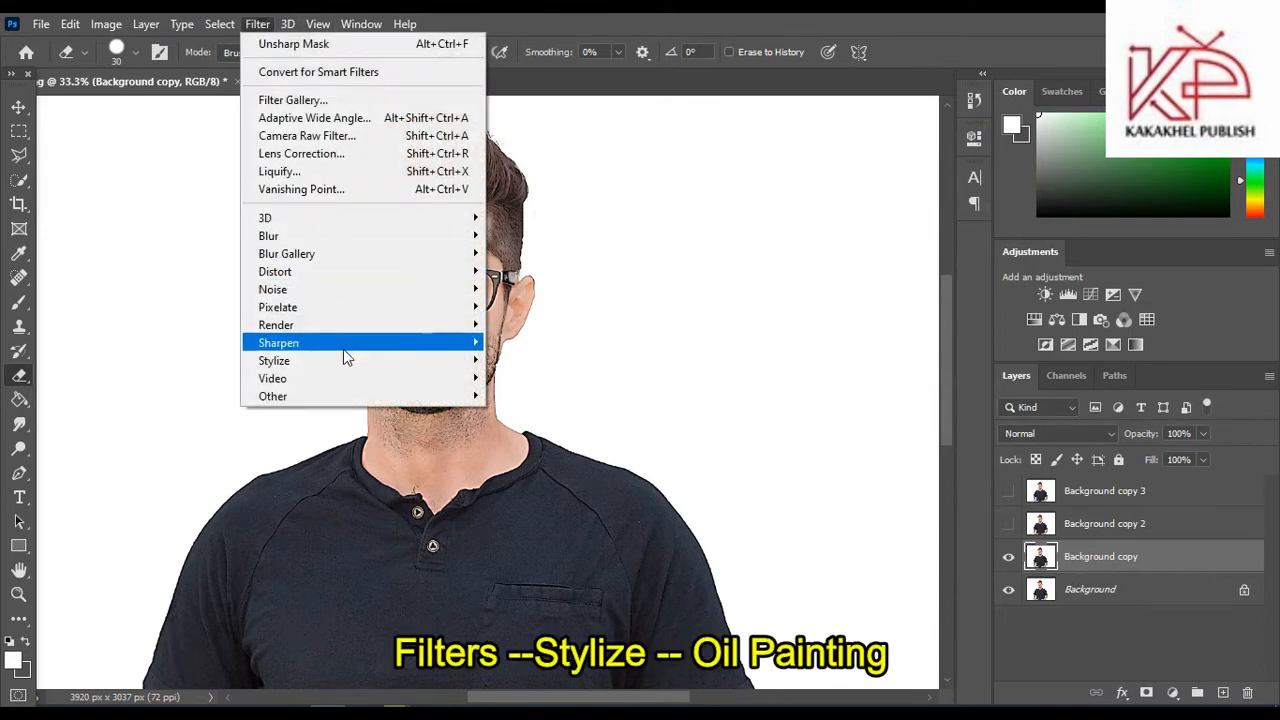
mouse_move(410, 361)
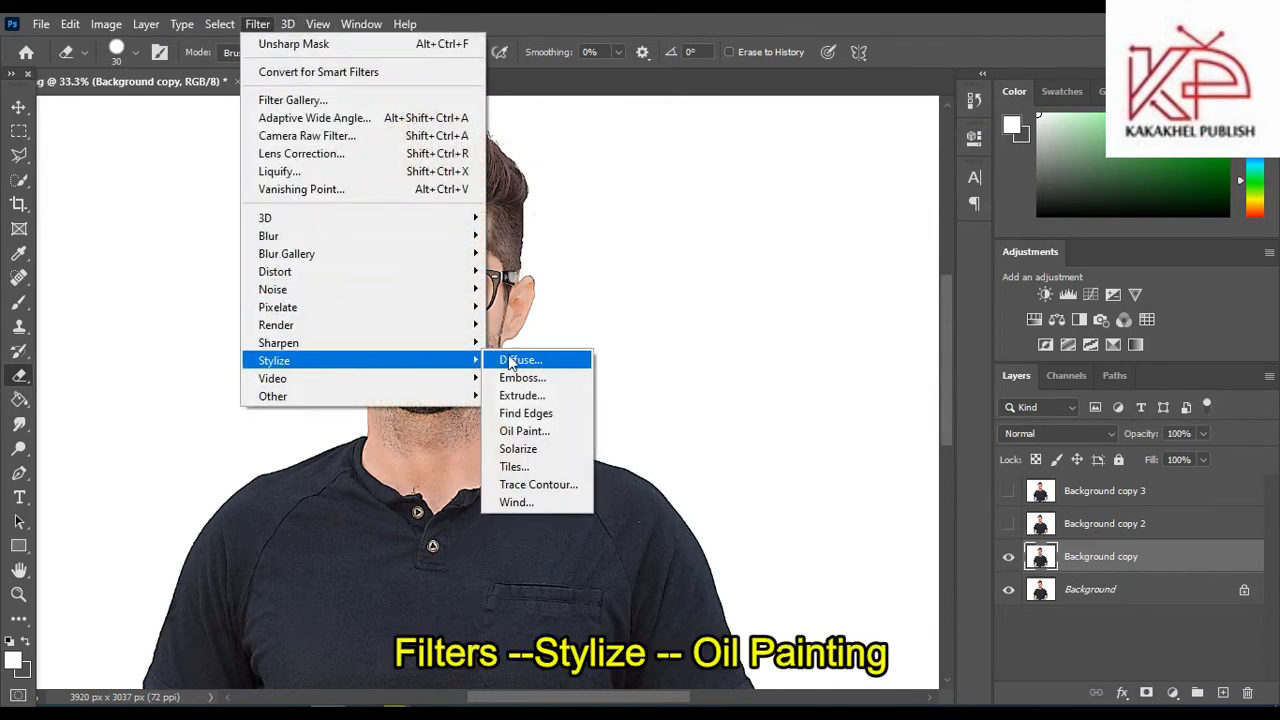
left_click(512, 432)
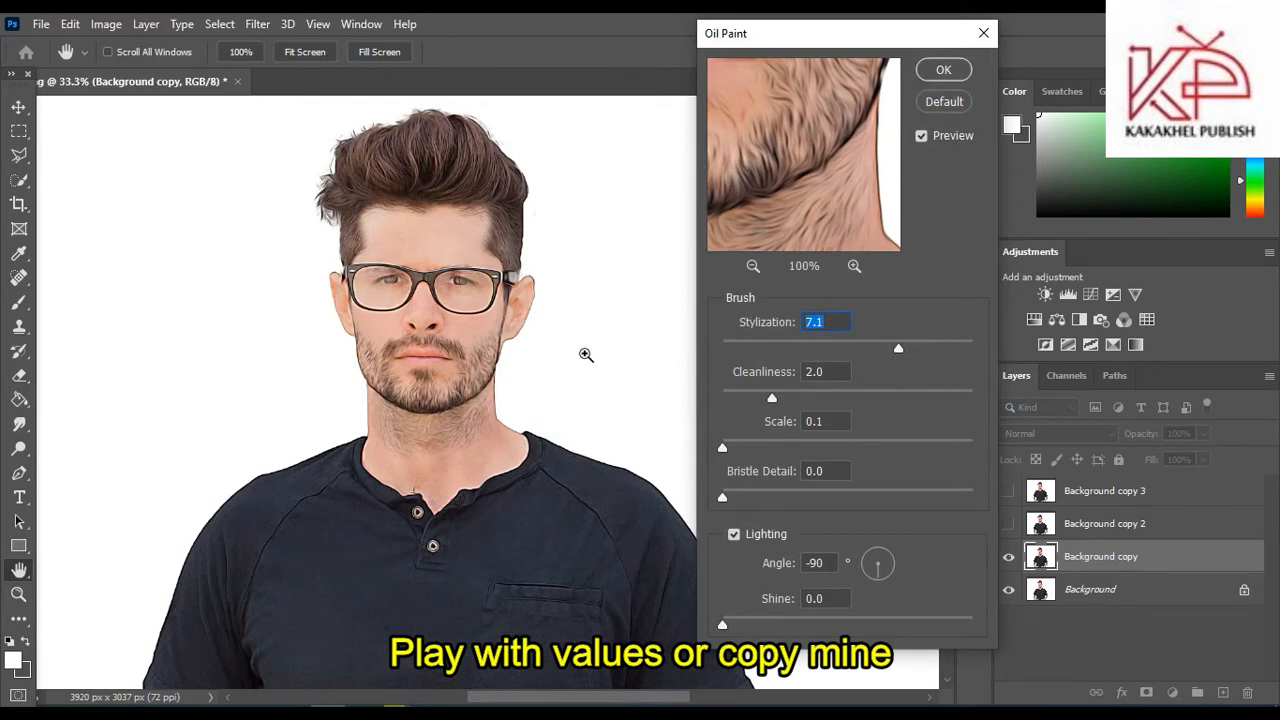
key("ctrl+plus")
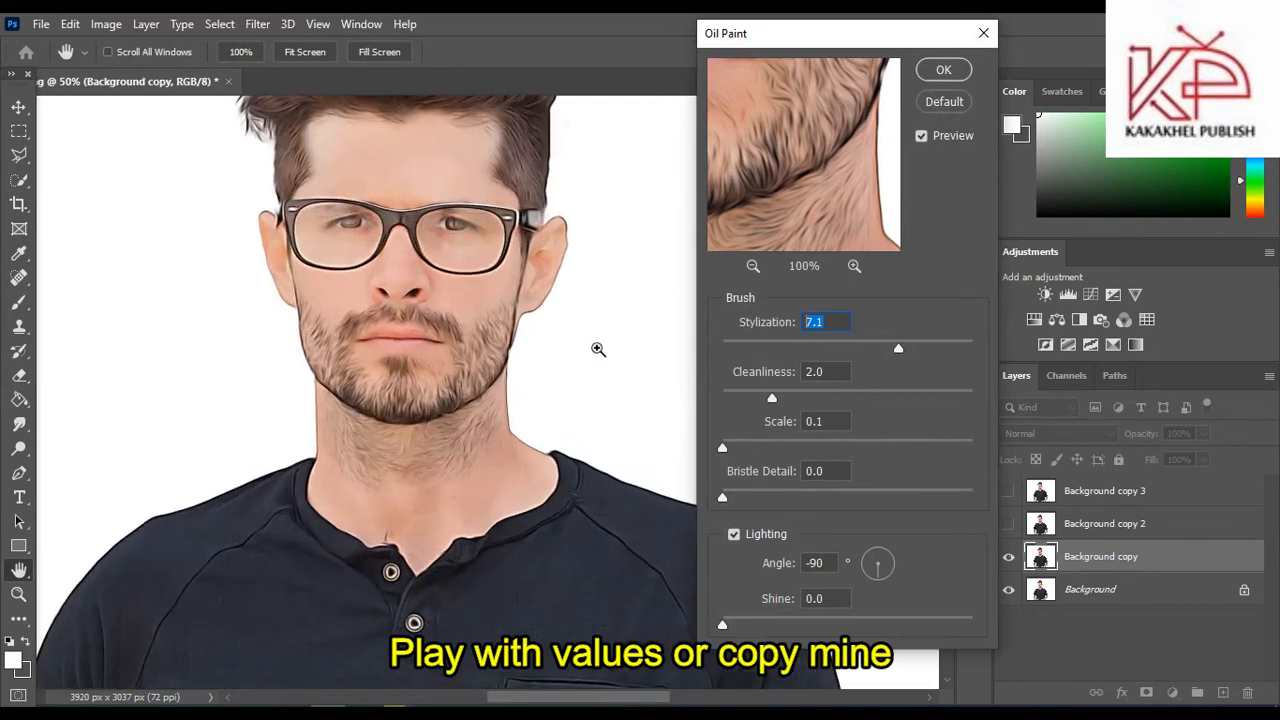
key("ctrl+plus")
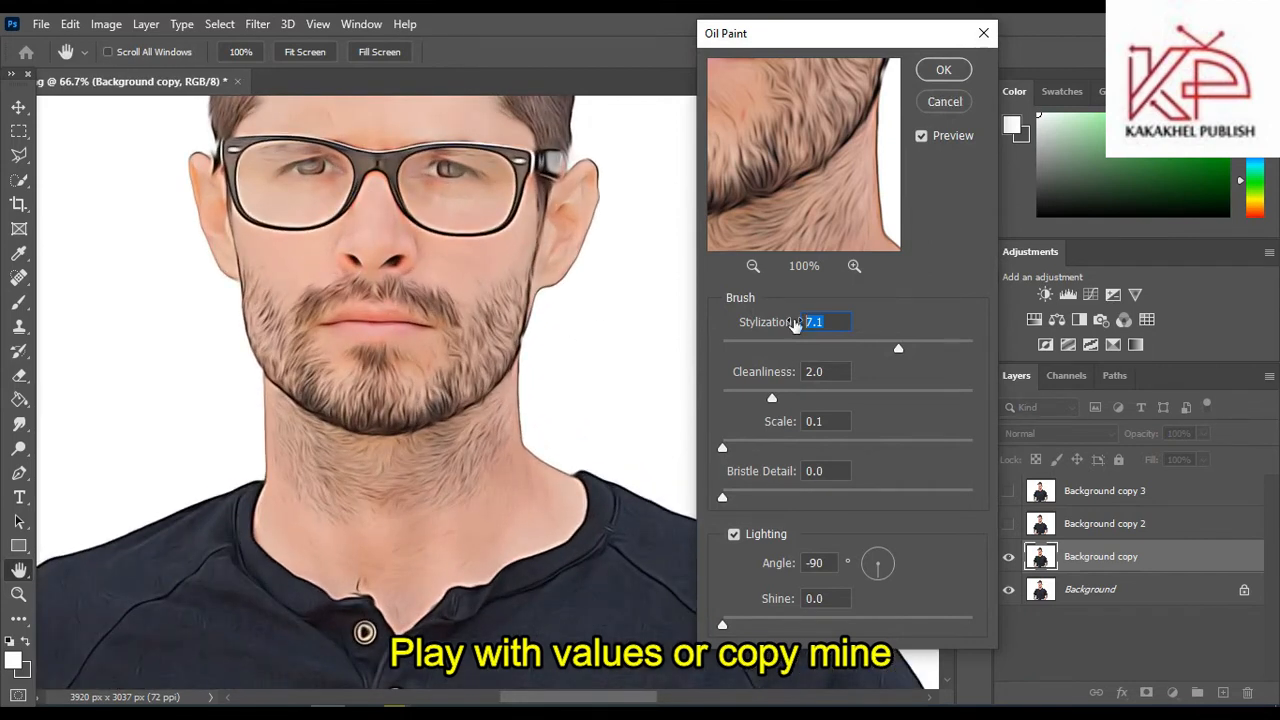
left_click_drag(830, 401, 836, 399)
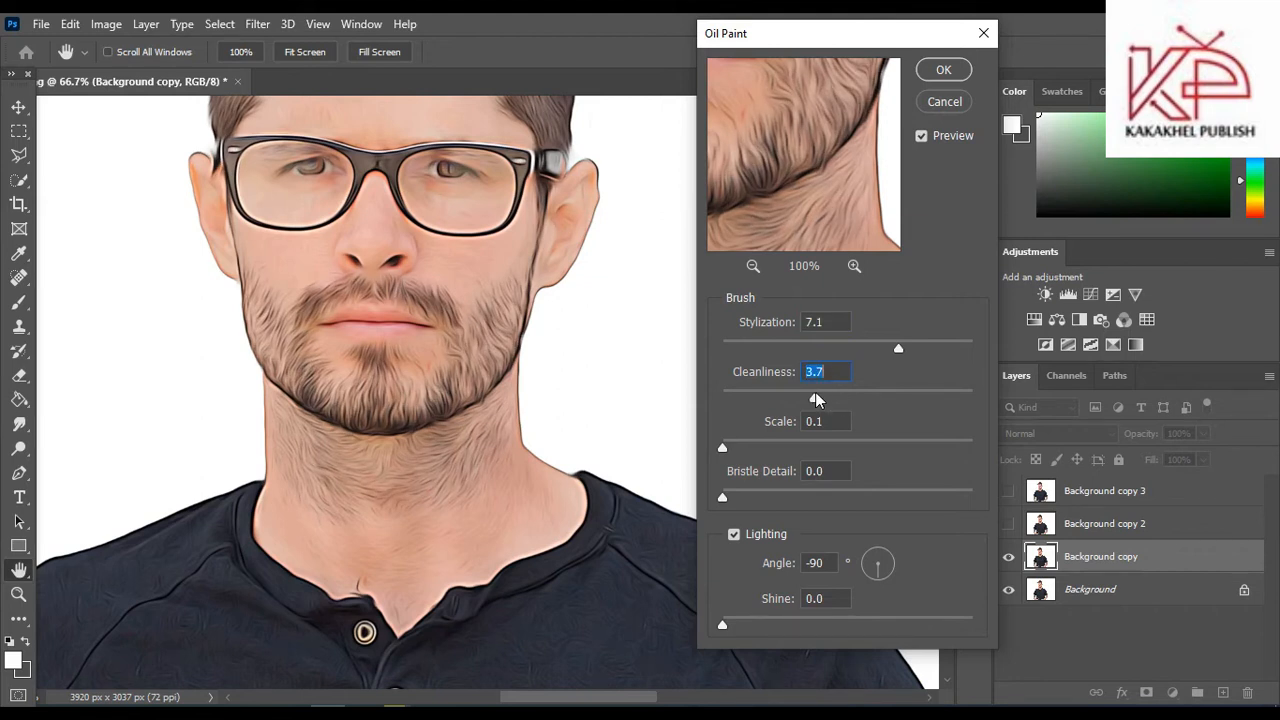
left_click_drag(856, 348, 836, 346)
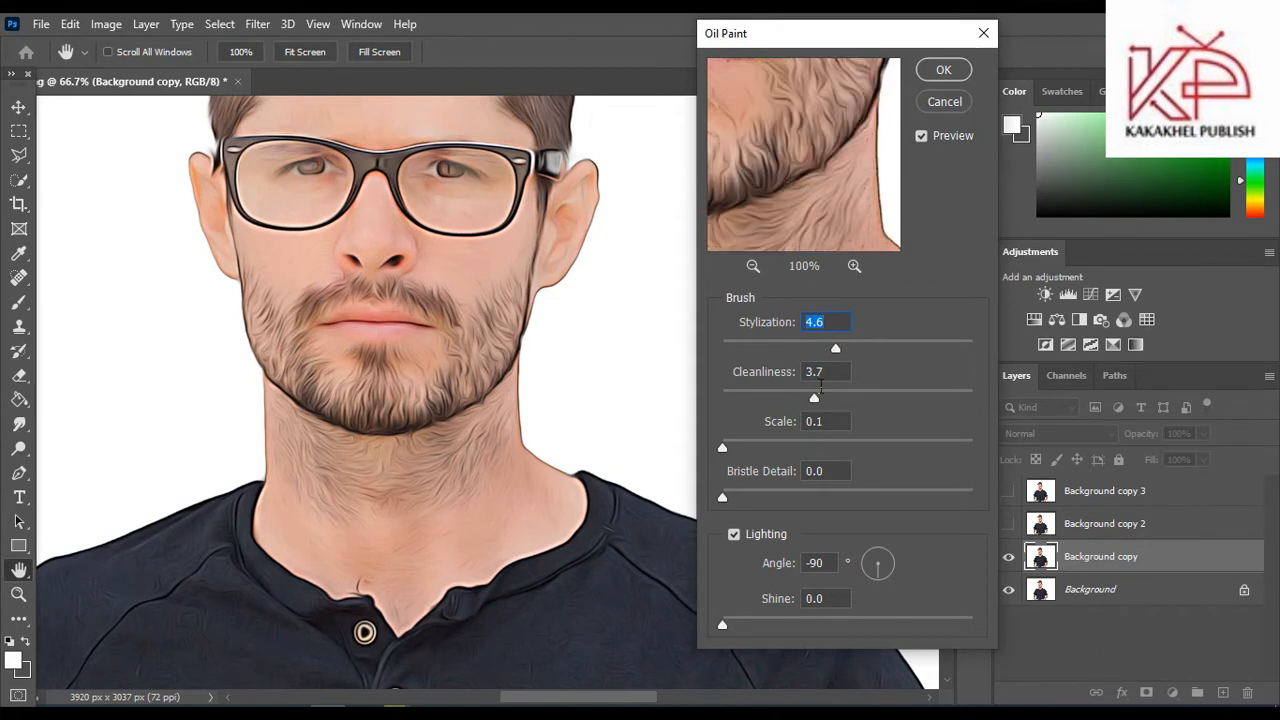
- Fine-tune the Oil Paint Stylization and Cleanliness, check the beard area in the preview, and apply the filter to the Background copy layer
left_click_drag(851, 347, 843, 347)
left_click_drag(828, 347, 815, 347)
left_click_drag(846, 400, 840, 398)
left_click_drag(828, 197, 824, 196)
left_click_drag(824, 196, 826, 205)
left_click(943, 70)
key("e")
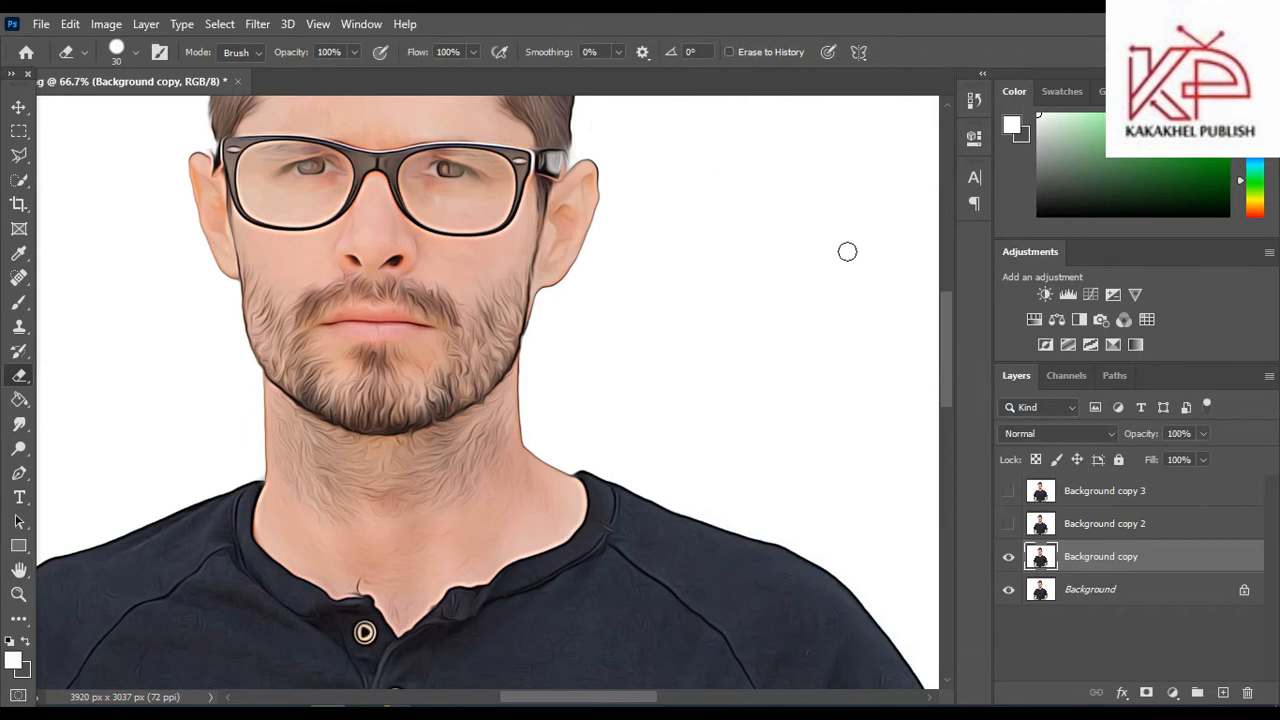
- Compare the portrait with and without the oil-painted Background copy layer, leaving the layer visible
key("ctrl+minus")
mouse_move(949, 396)
left_mouse_down()
mouse_move(950, 342)
mouse_move(948, 376)
left_mouse_up()
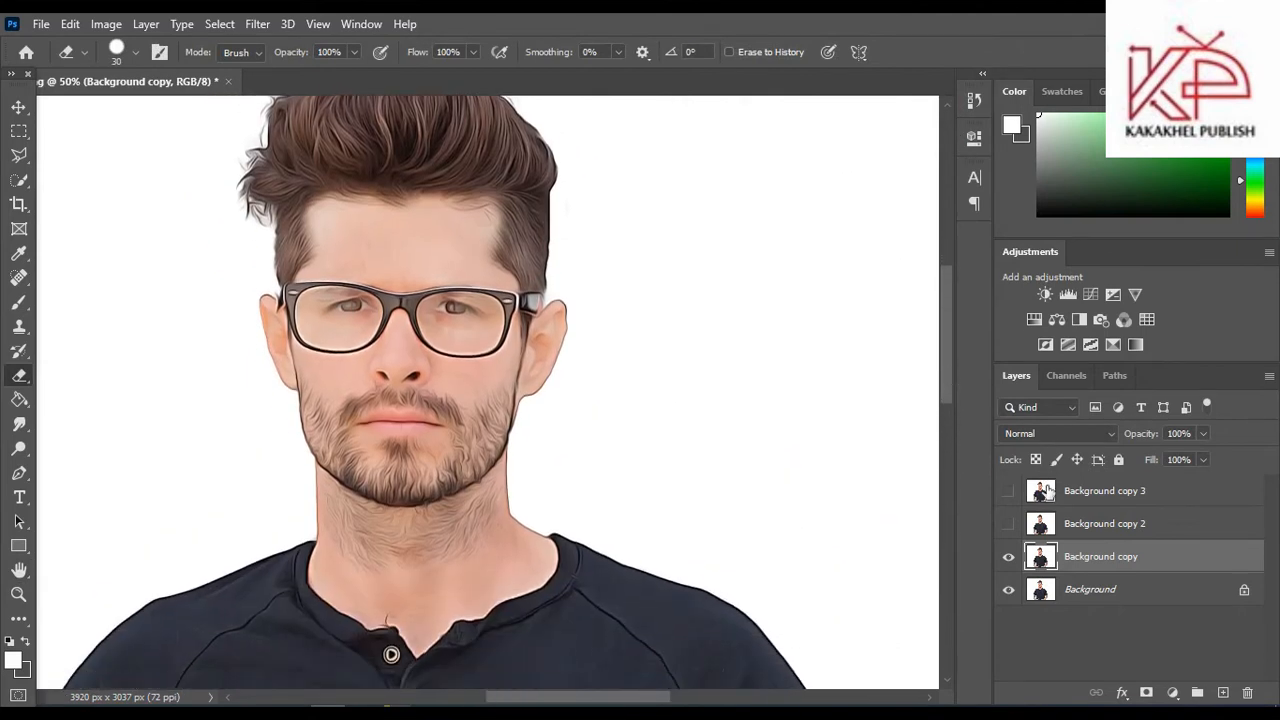
left_click(1009, 557)
left_click(1012, 561)
left_click(1012, 561)
left_click(1012, 561)
left_click(1012, 561)
left_click(1012, 561)
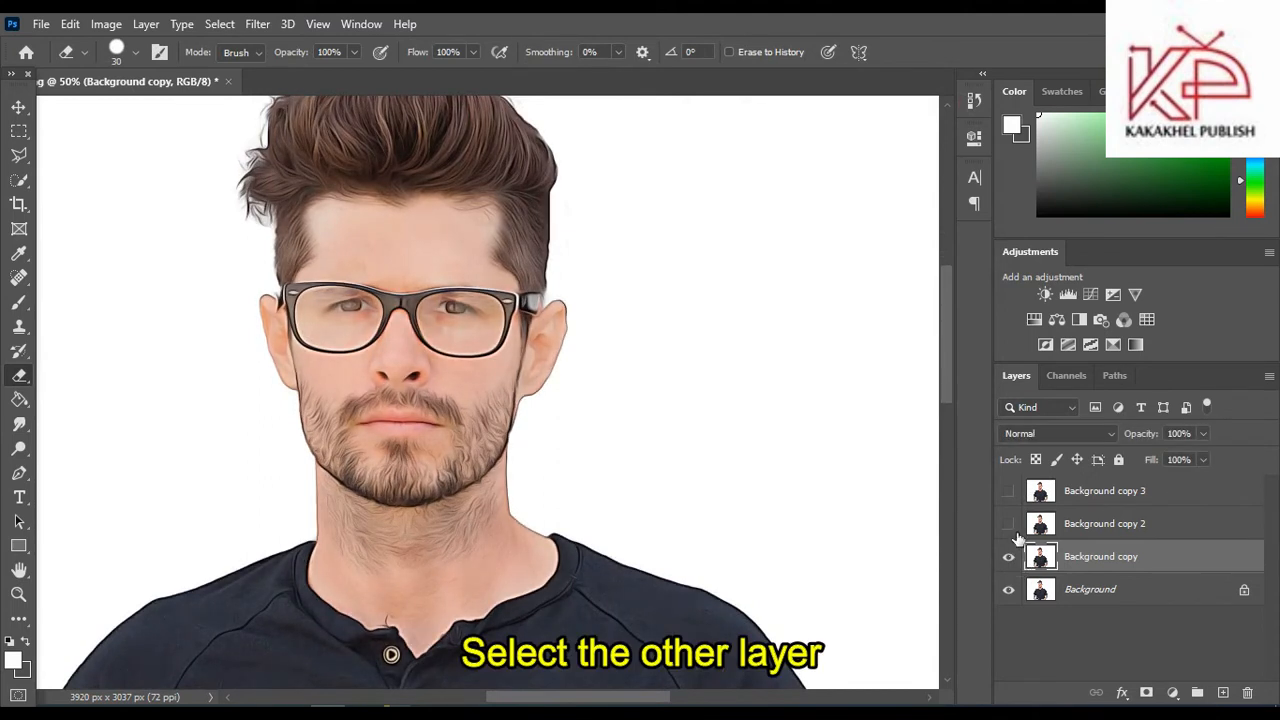
- Show the Background copy 2 layer and apply the artistic Cutout filter to it with Number of Levels set to 4
left_click(1055, 525)
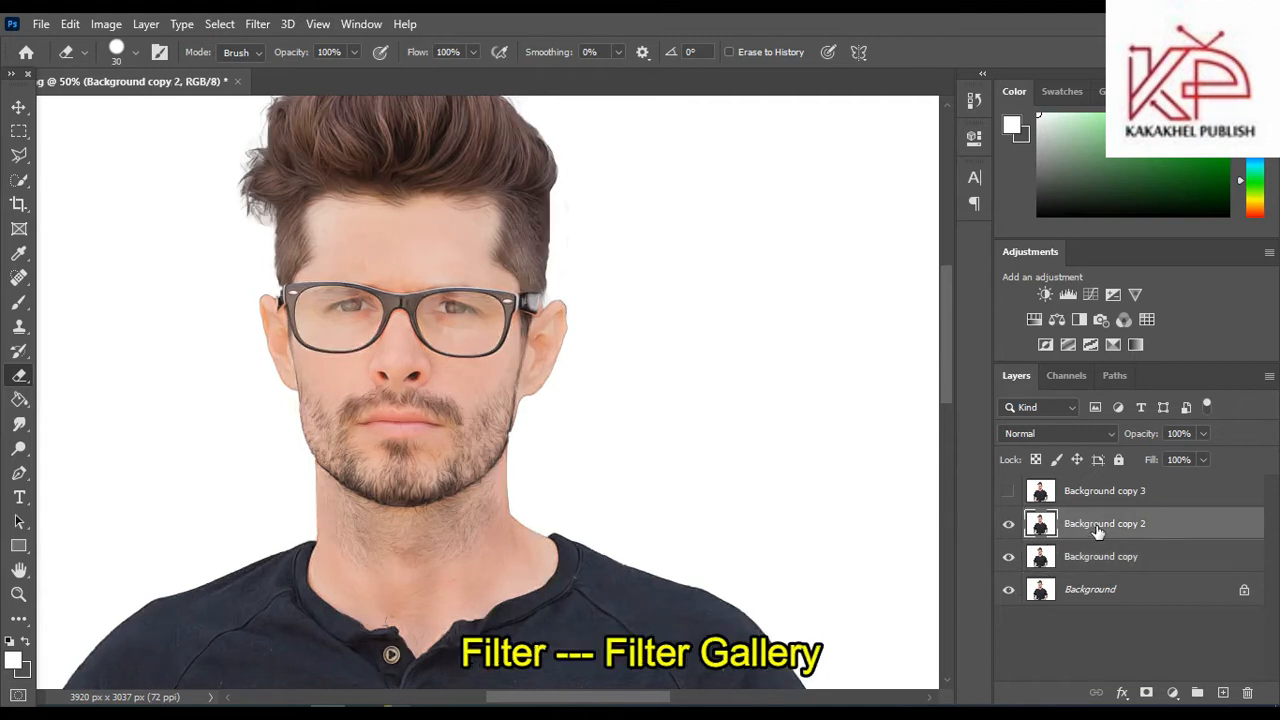
left_click(258, 24)
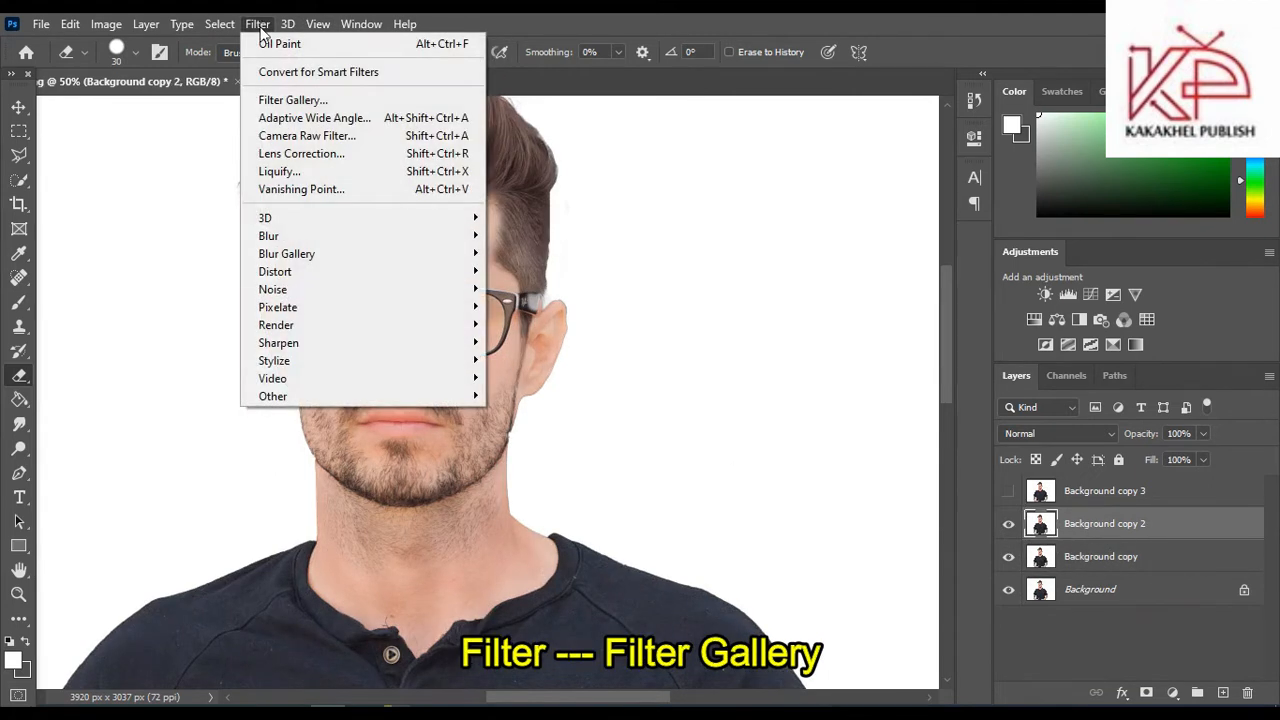
left_click(295, 100)
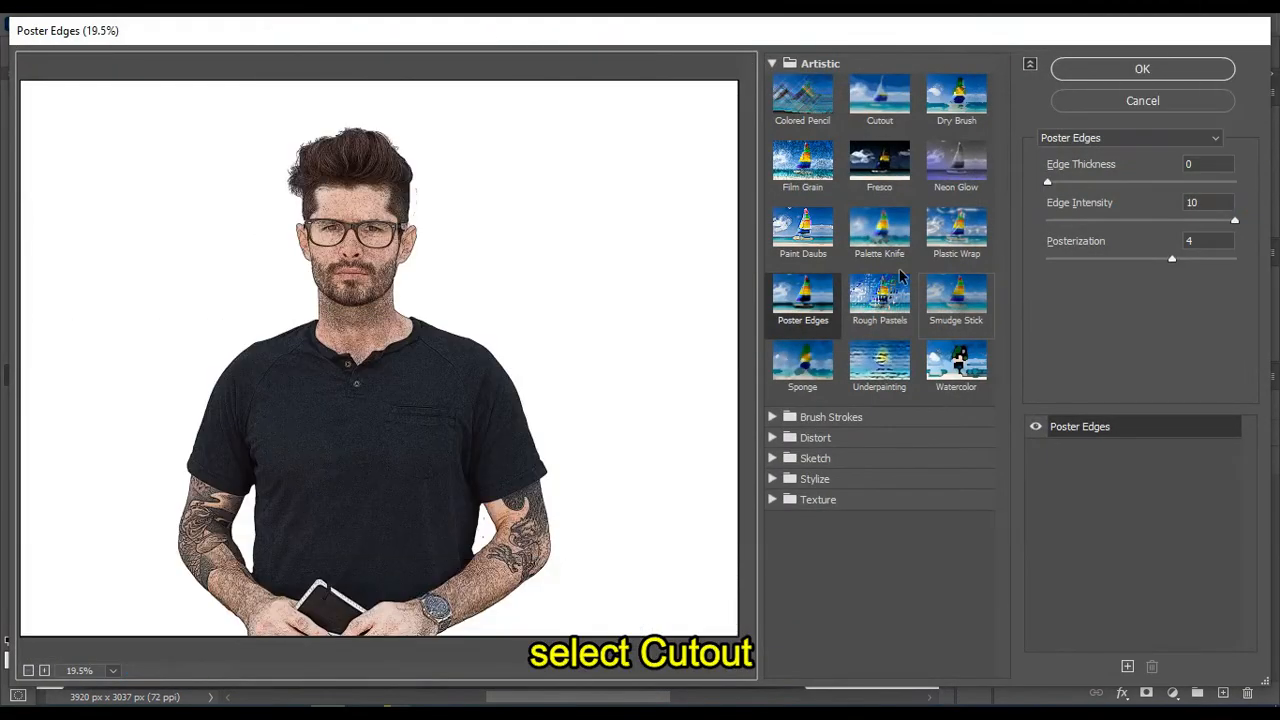
left_click(880, 100)
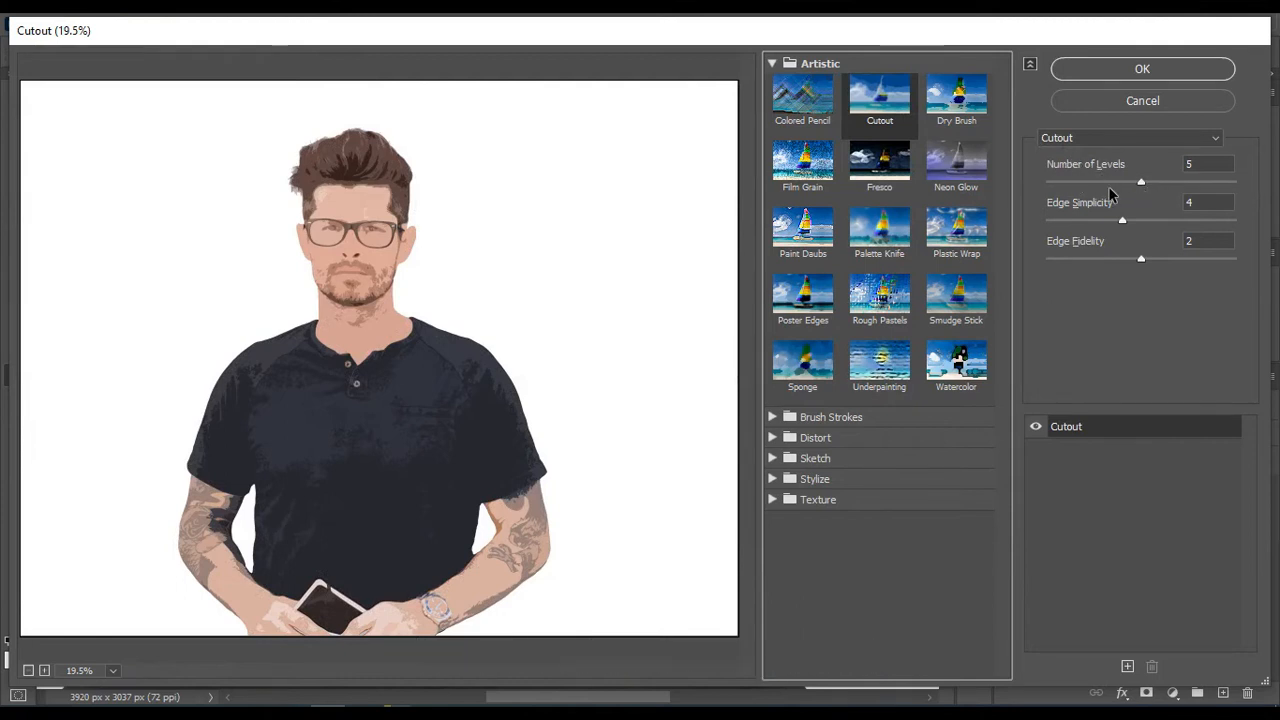
left_click(1108, 183)
left_click_drag(1108, 183, 1158, 183)
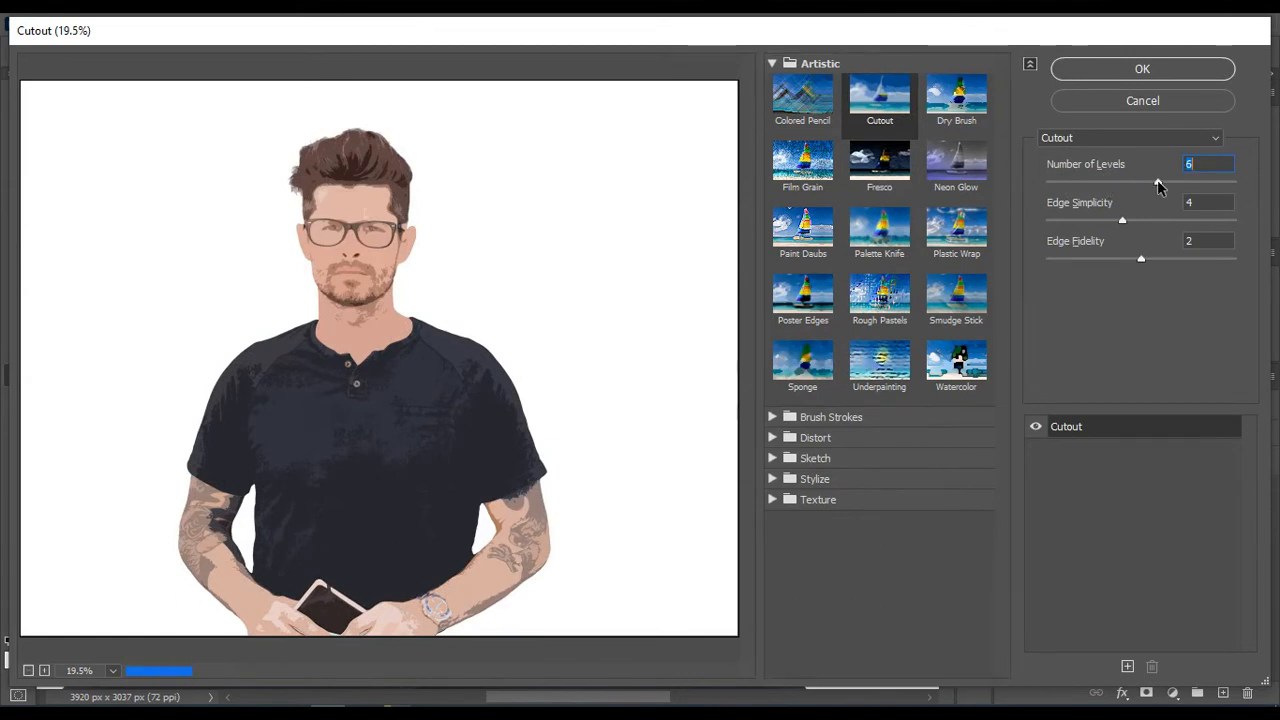
left_click(1131, 182)
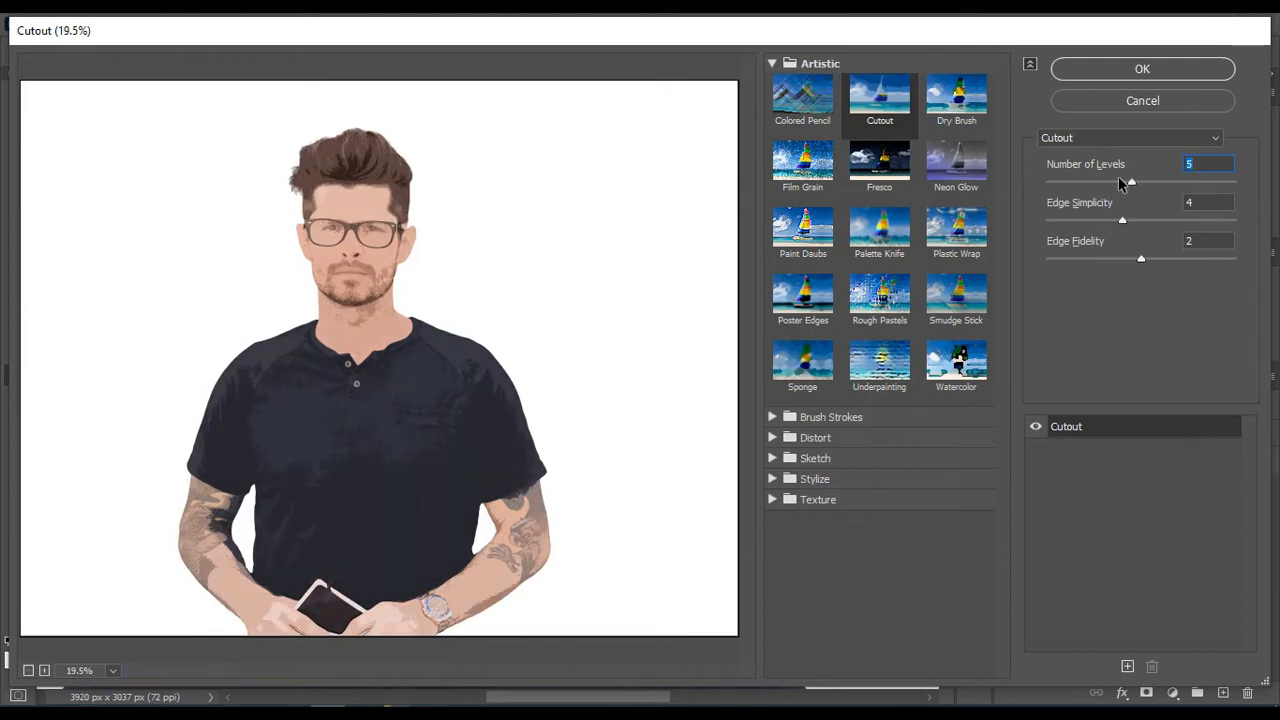
left_click(1118, 183)
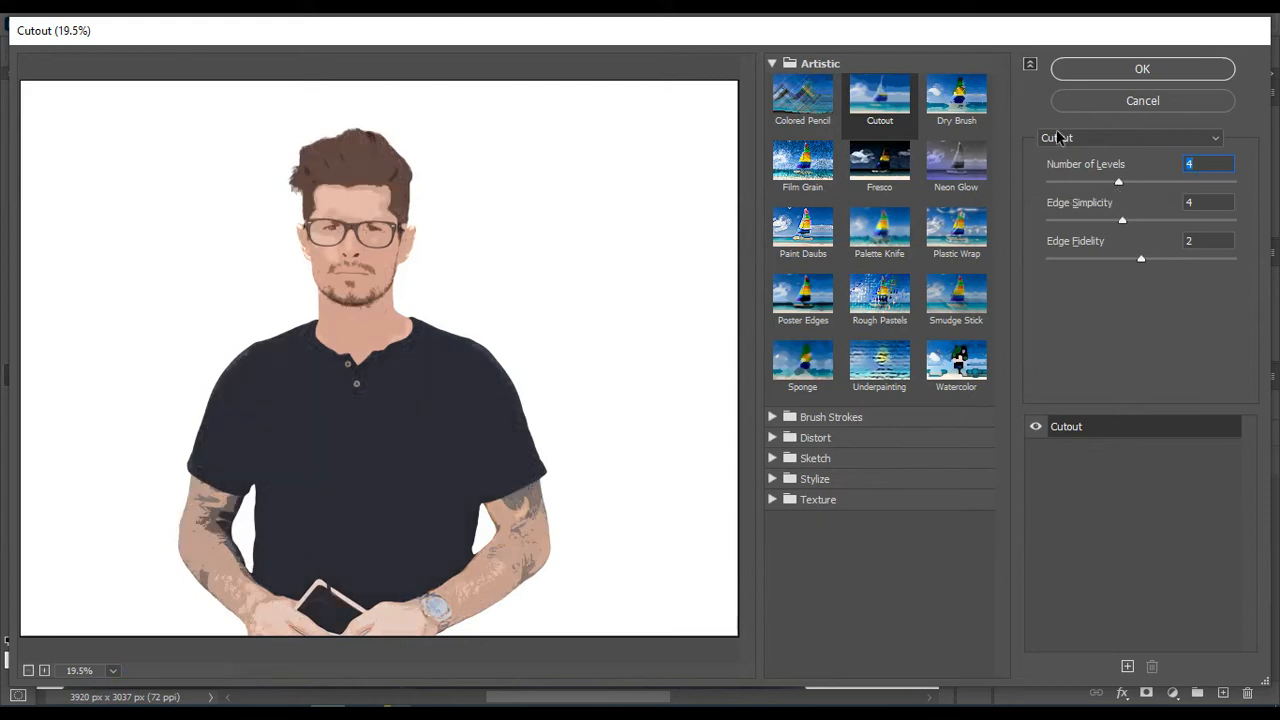
left_click(1123, 81)
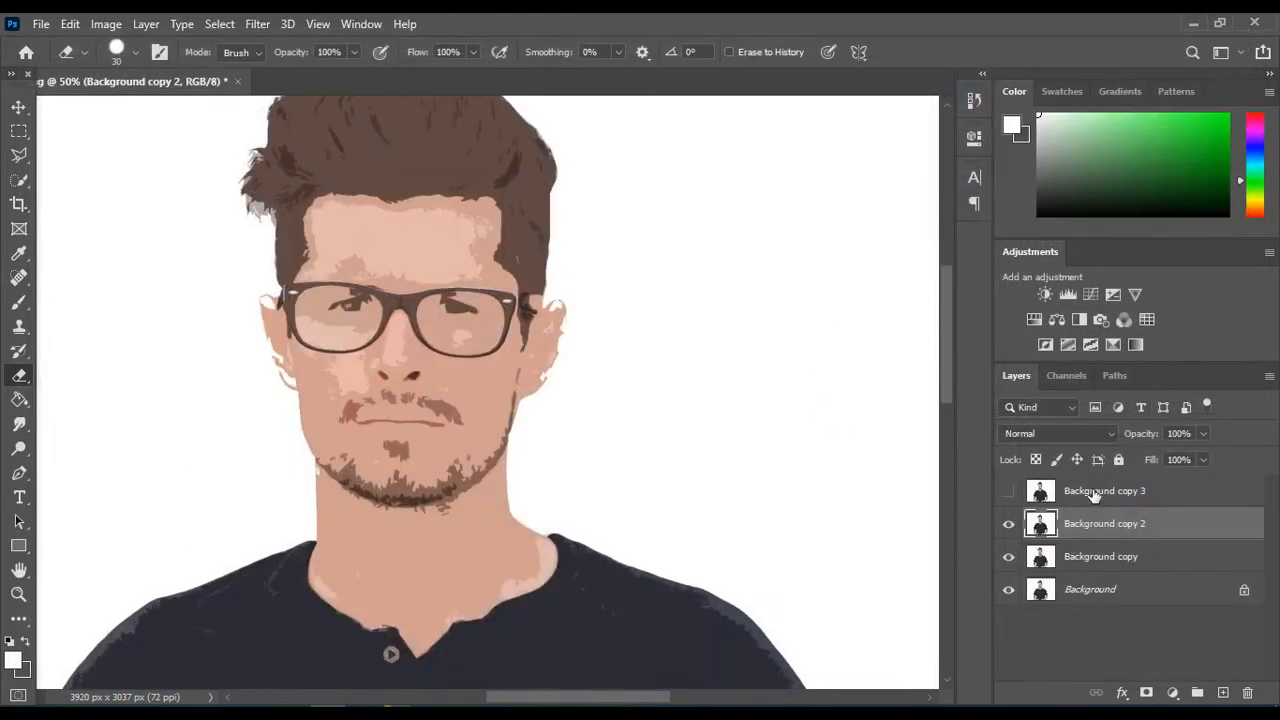
- Set the Background copy 2 layer's blending mode to Divide and its opacity to 23%
left_click(1049, 431)
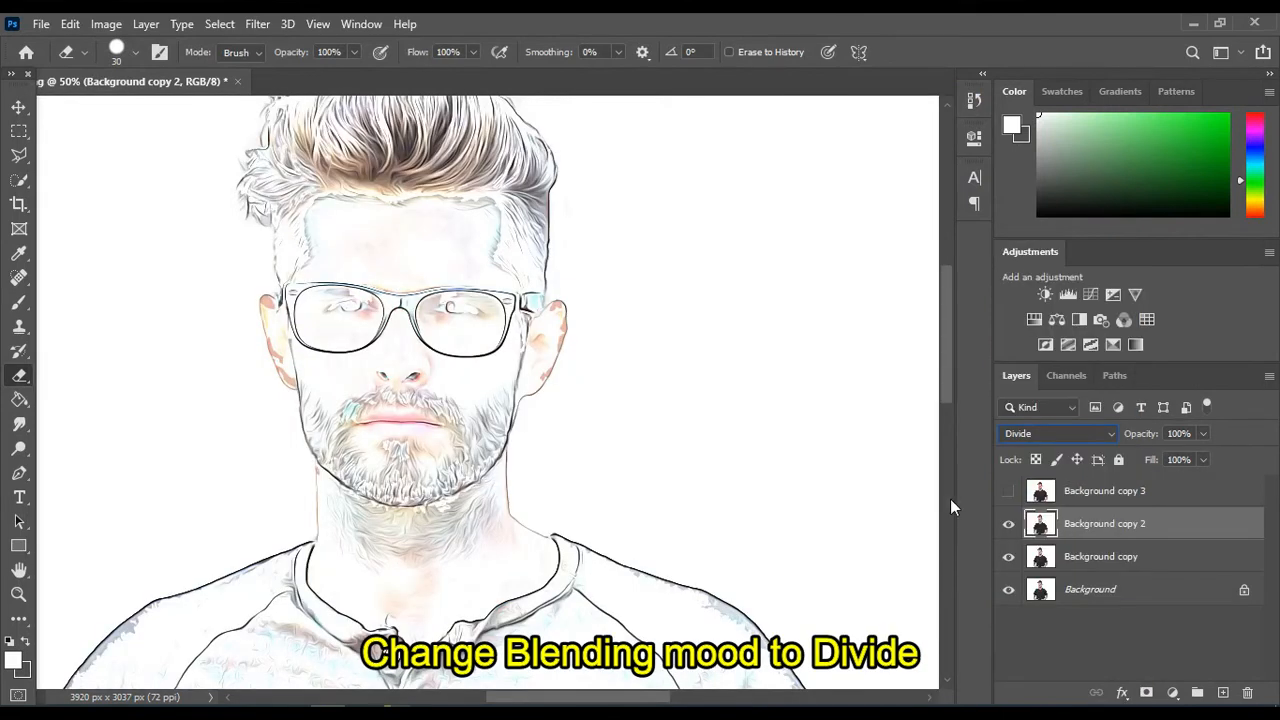
left_click(1205, 433)
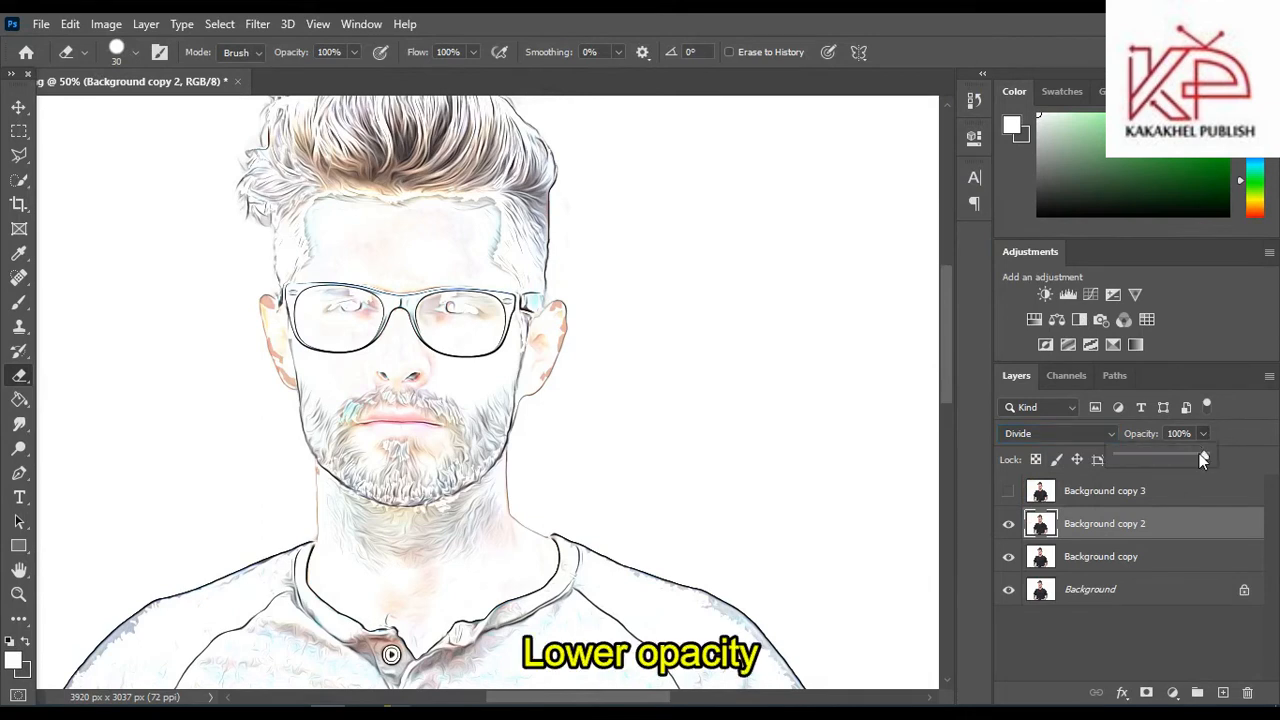
left_click_drag(1197, 456, 1142, 458)
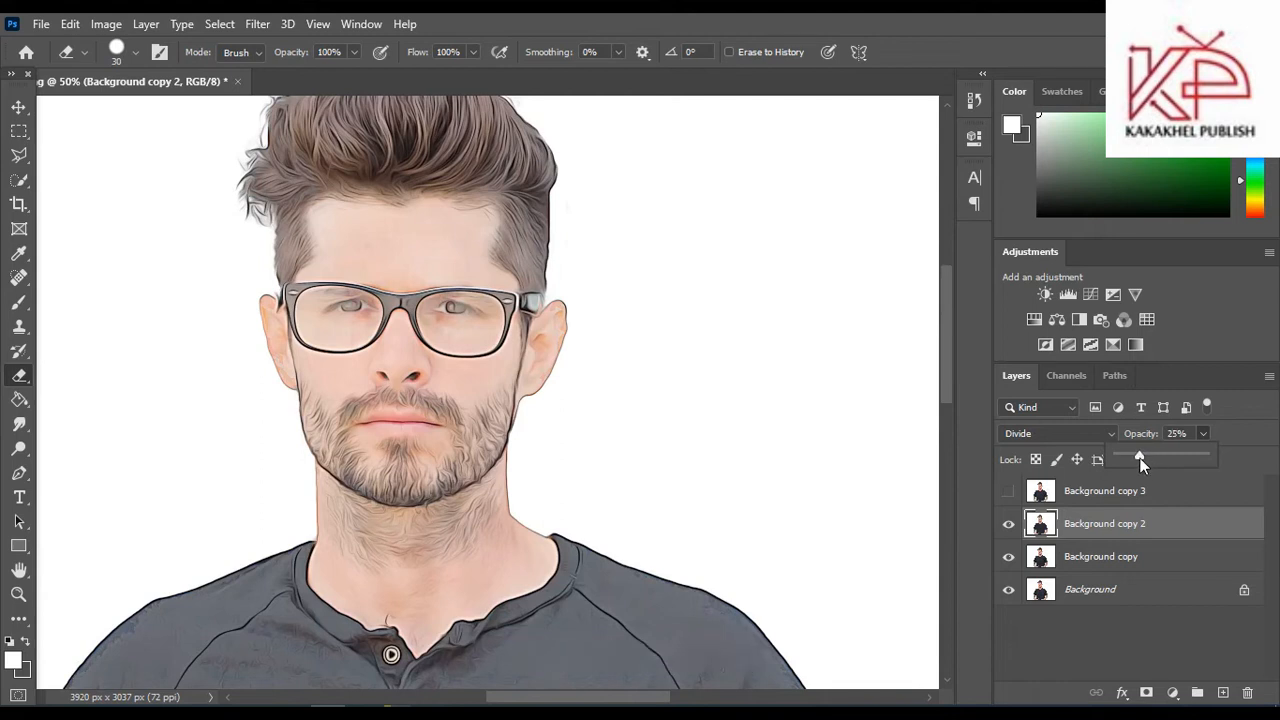
left_click_drag(1141, 457, 1133, 457)
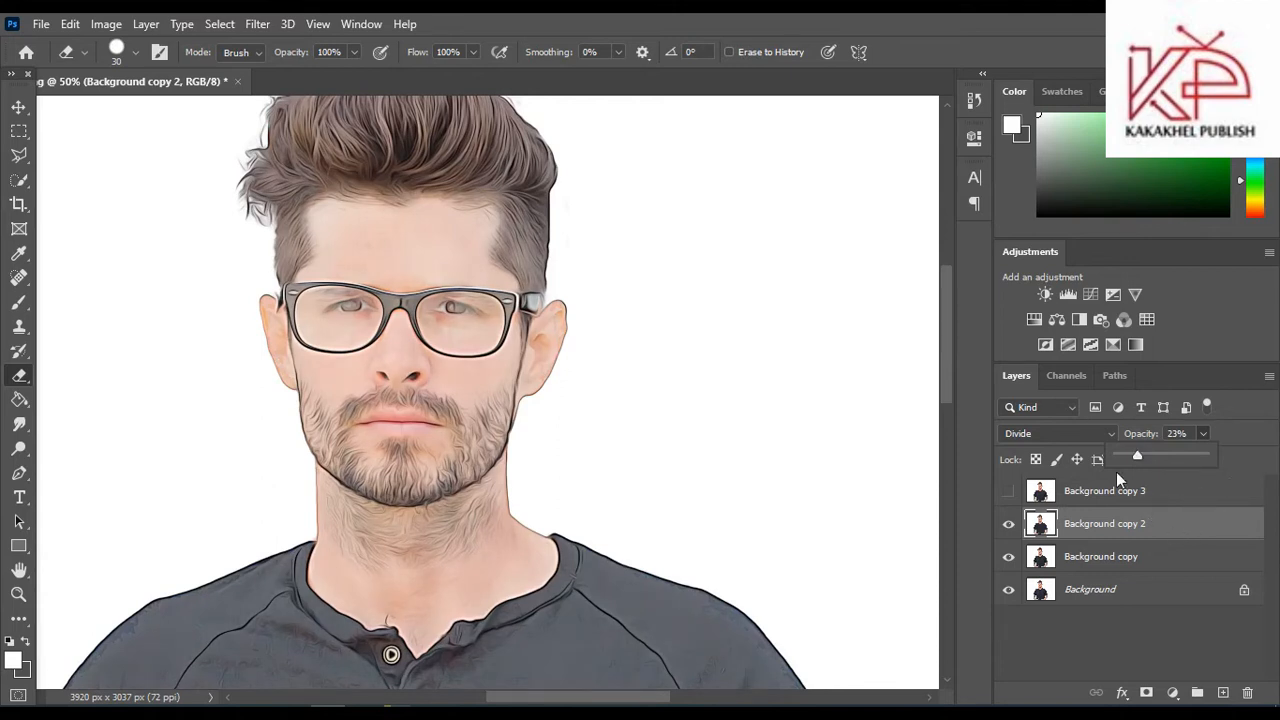
left_click(1246, 437)
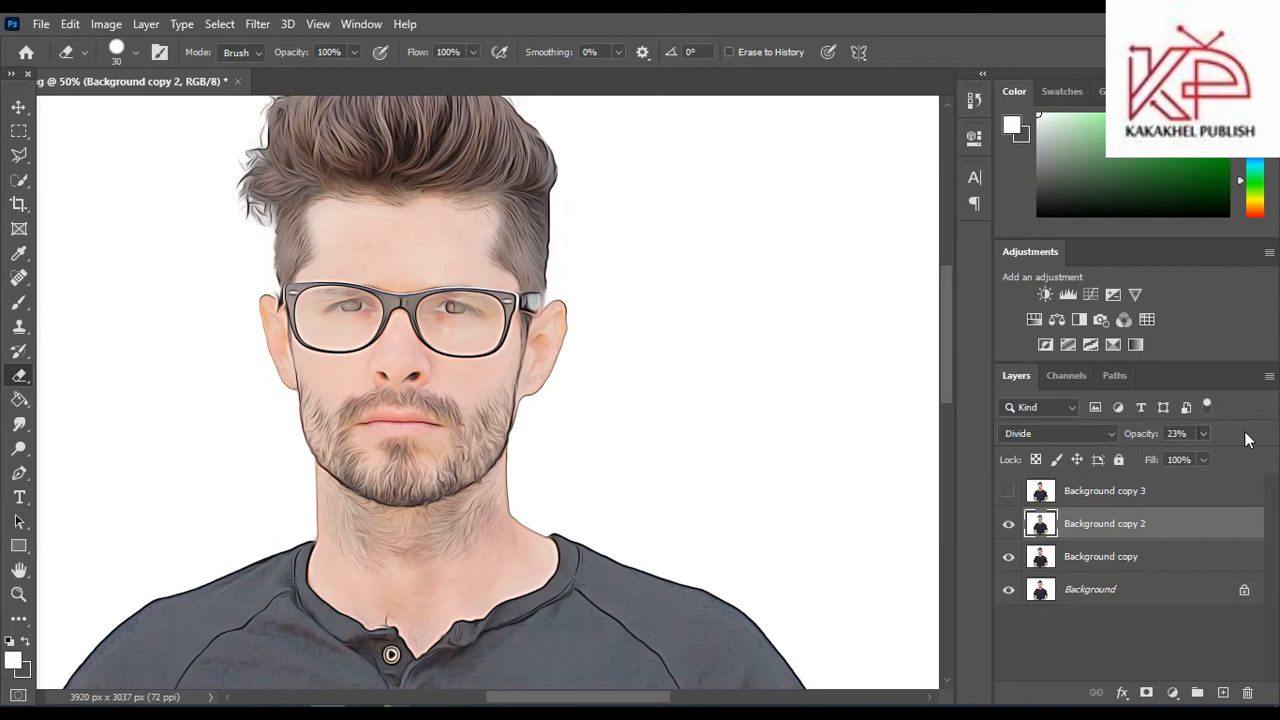
- Show Background copy 3 and apply the Poster Edges filter to it with Edge Thickness 0, Edge Intensity 10 and Posterization 4
left_click(1105, 500)
left_click(1009, 492)
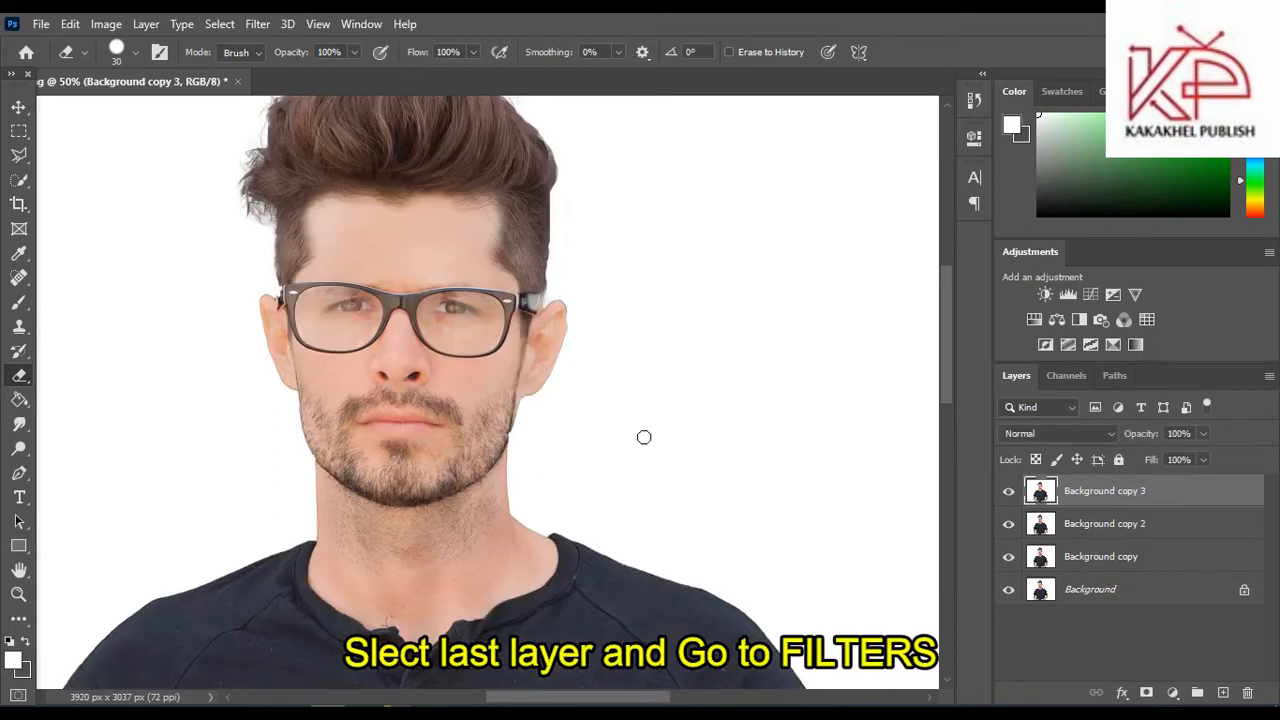
left_click(260, 22)
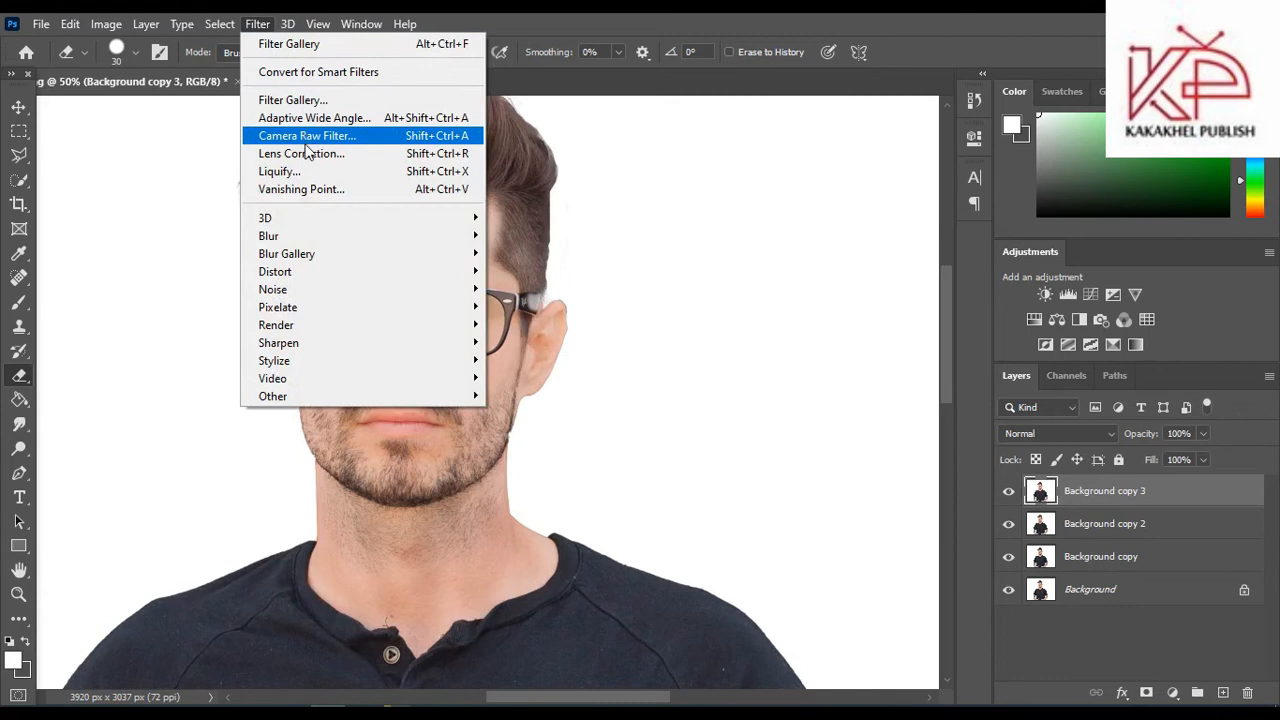
left_click(331, 104)
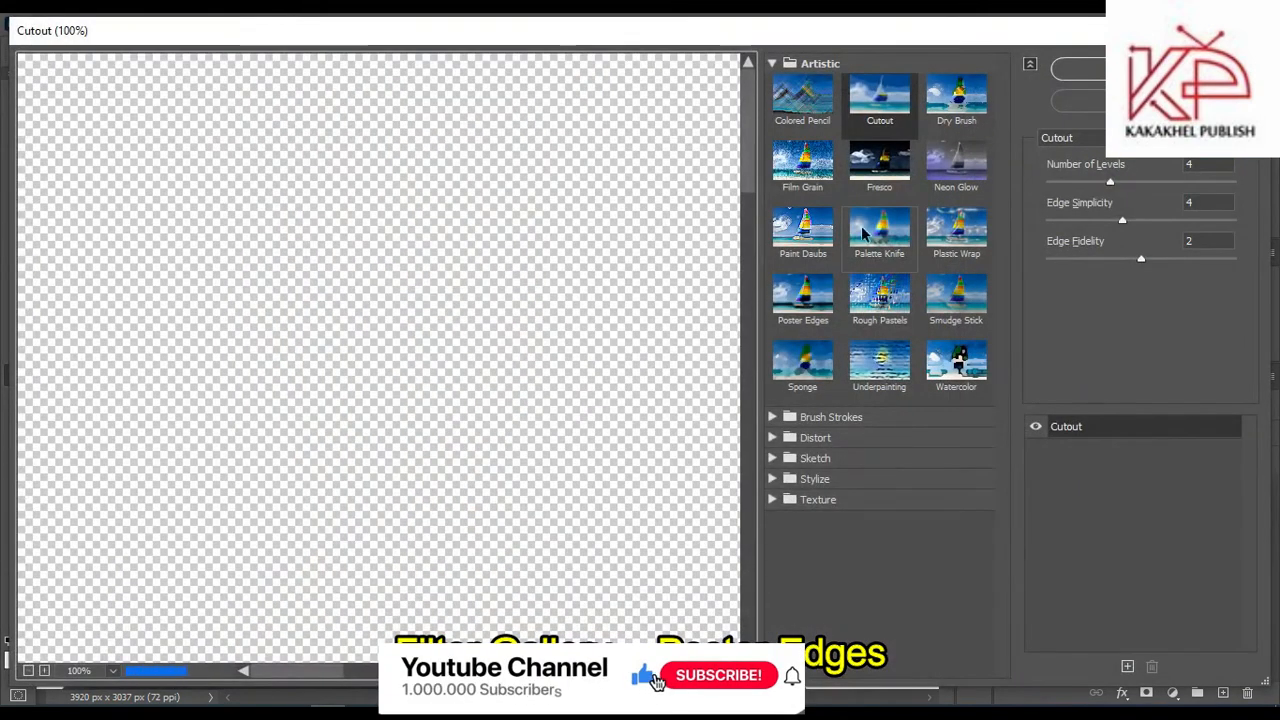
left_click(797, 305)
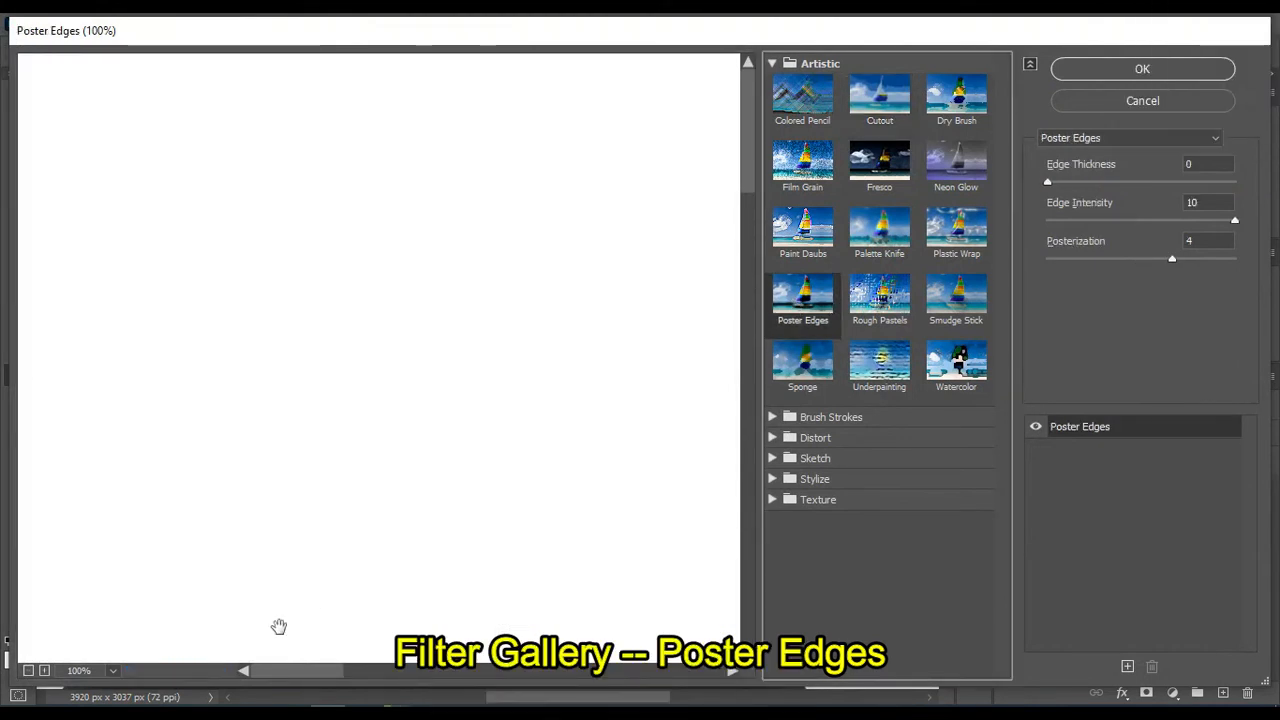
left_click(113, 670)
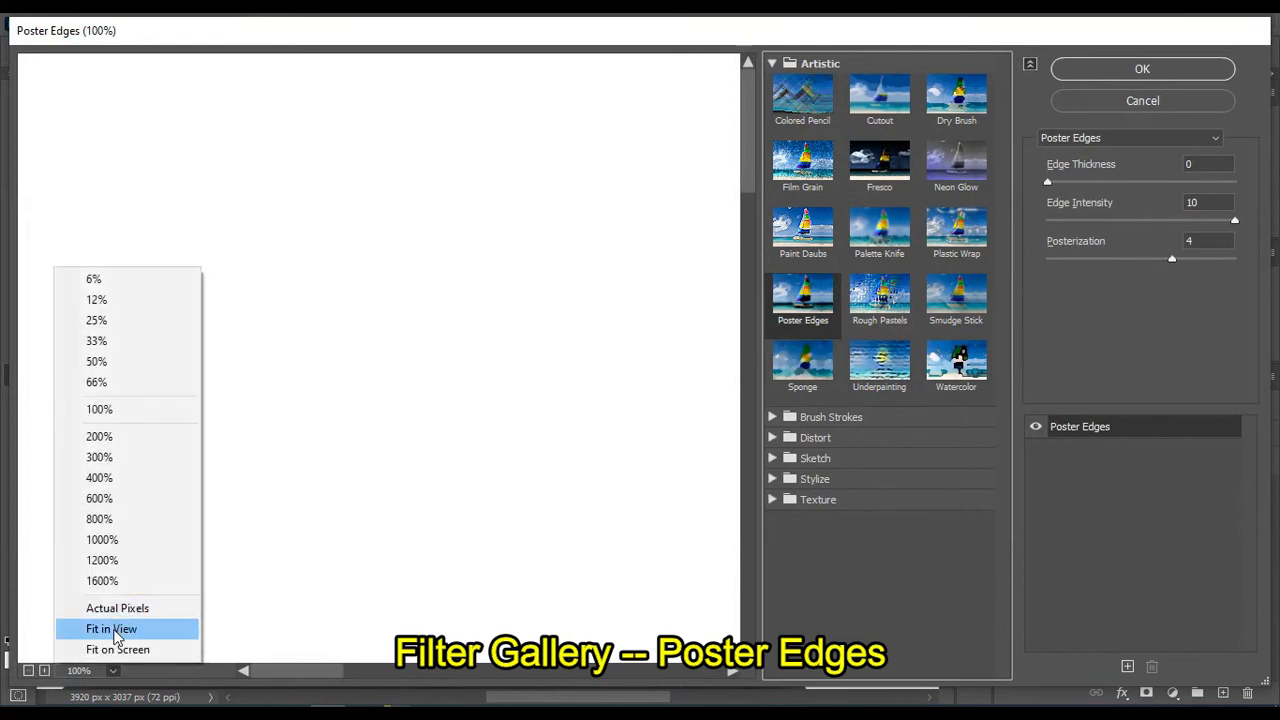
left_click(112, 628)
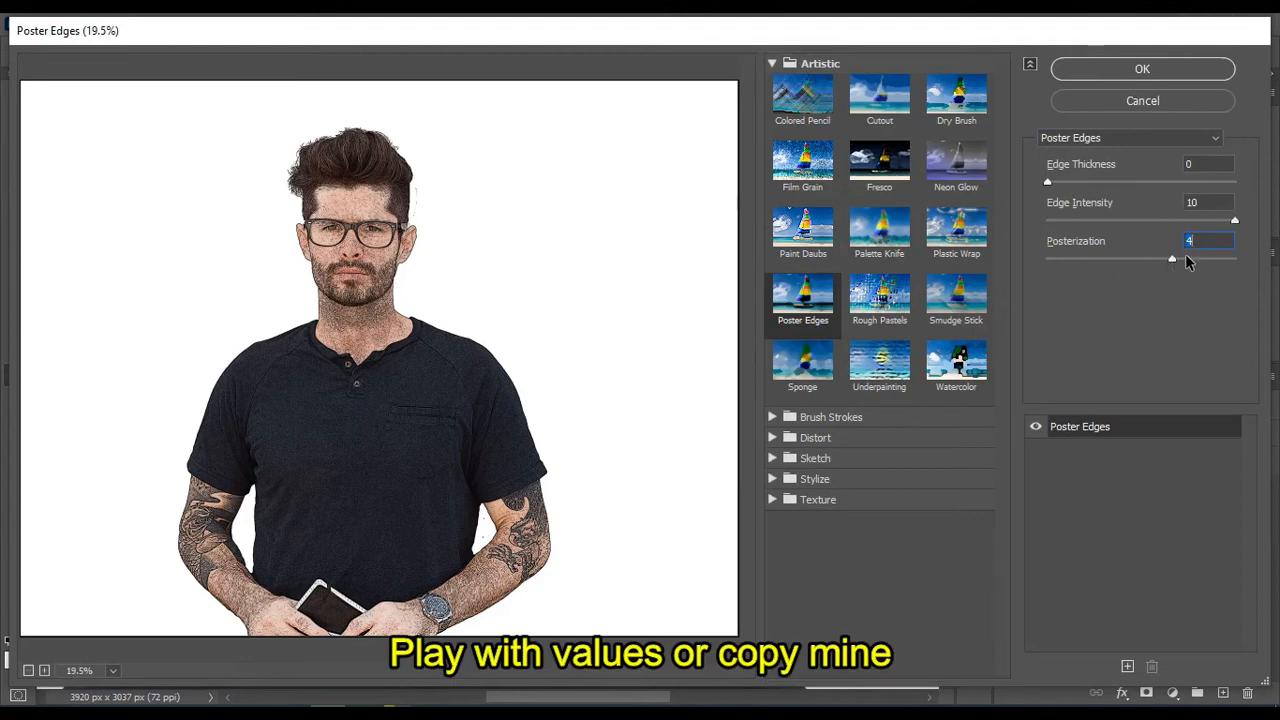
left_click(1198, 203)
left_click(1142, 66)
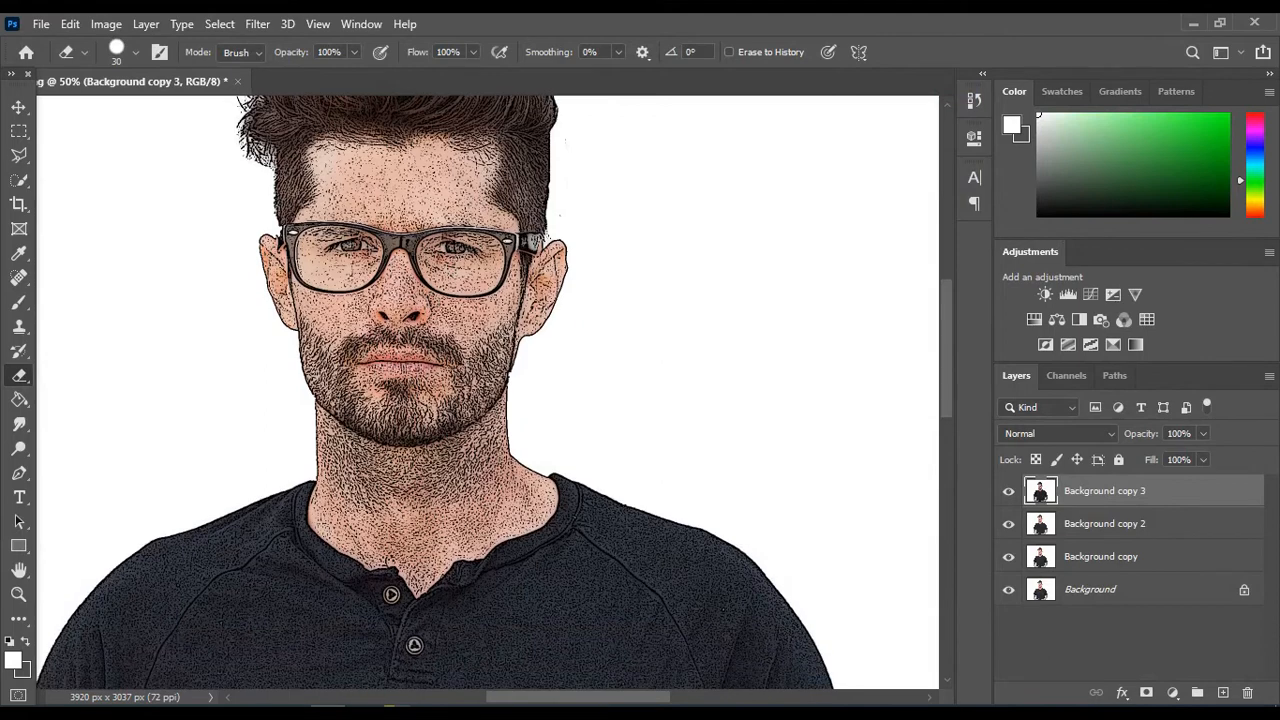
- Apply the Oil Paint filter to the Background copy 3 layer with Stylization 7.8 and Cleanliness 2.6
scroll(500, 345, "down", 6)
scroll(506, 334, "up", 5)
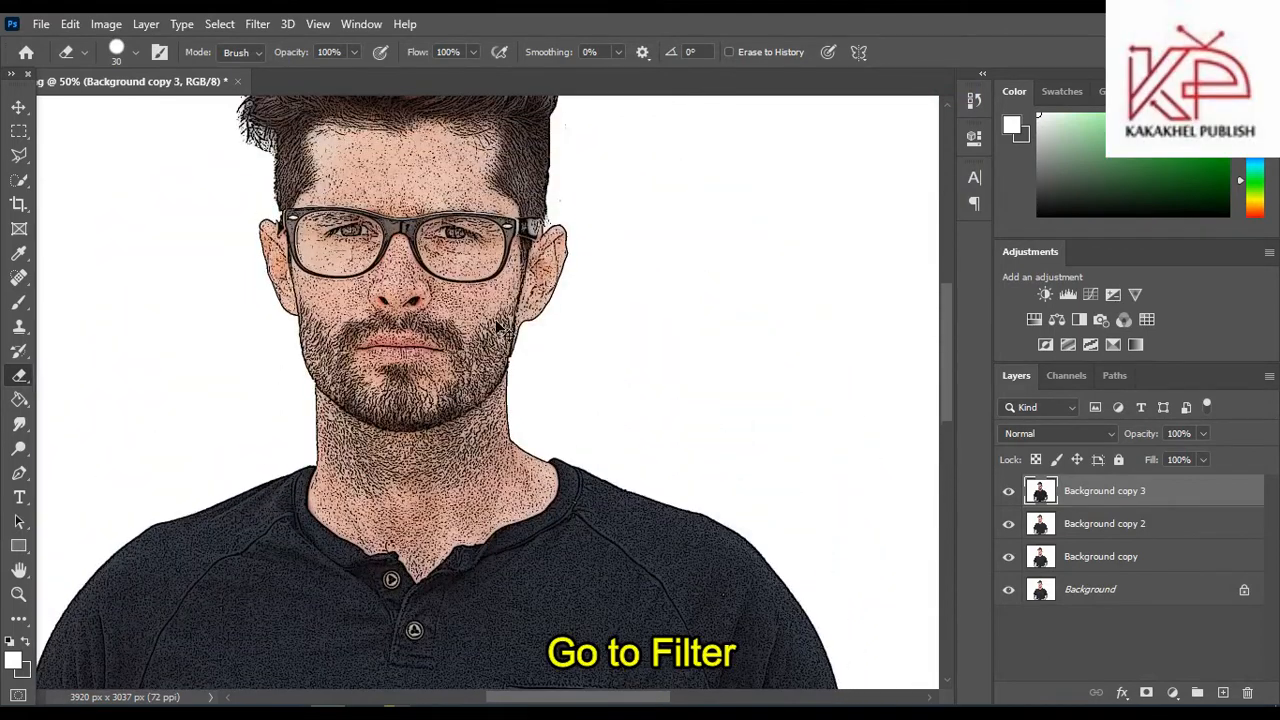
scroll(497, 327, "down", 1)
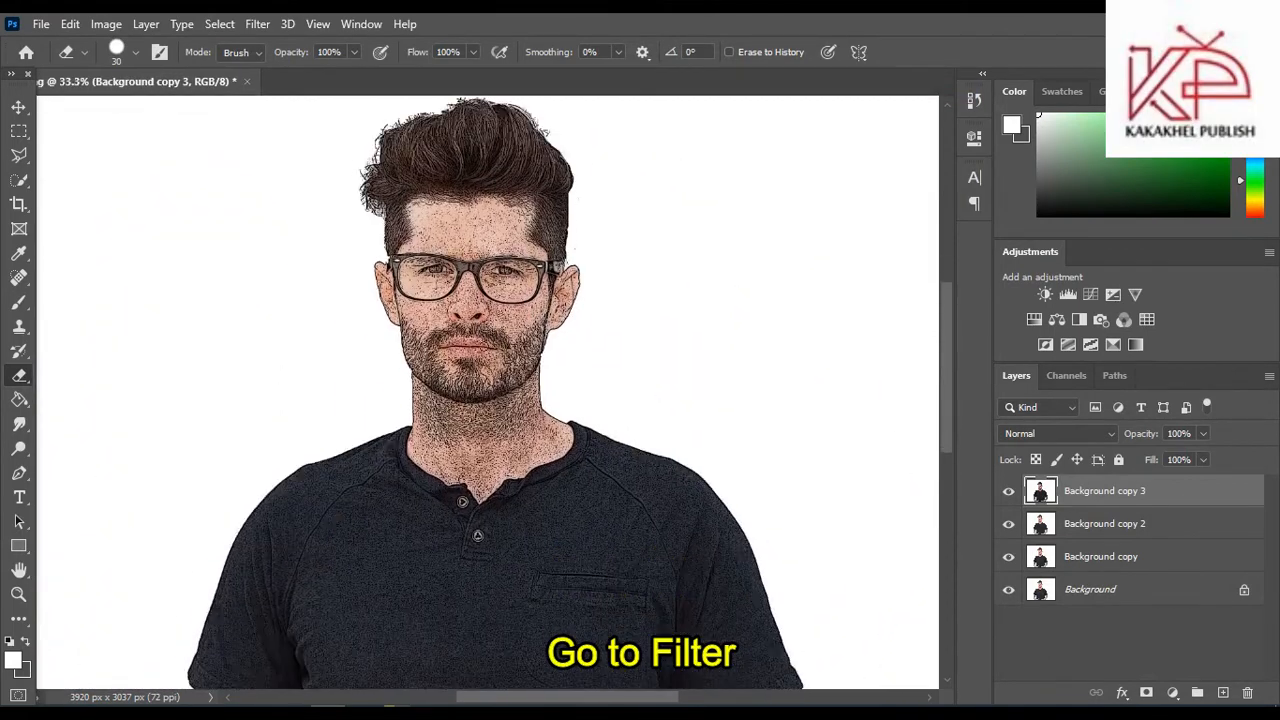
scroll(357, 280, "down", 1)
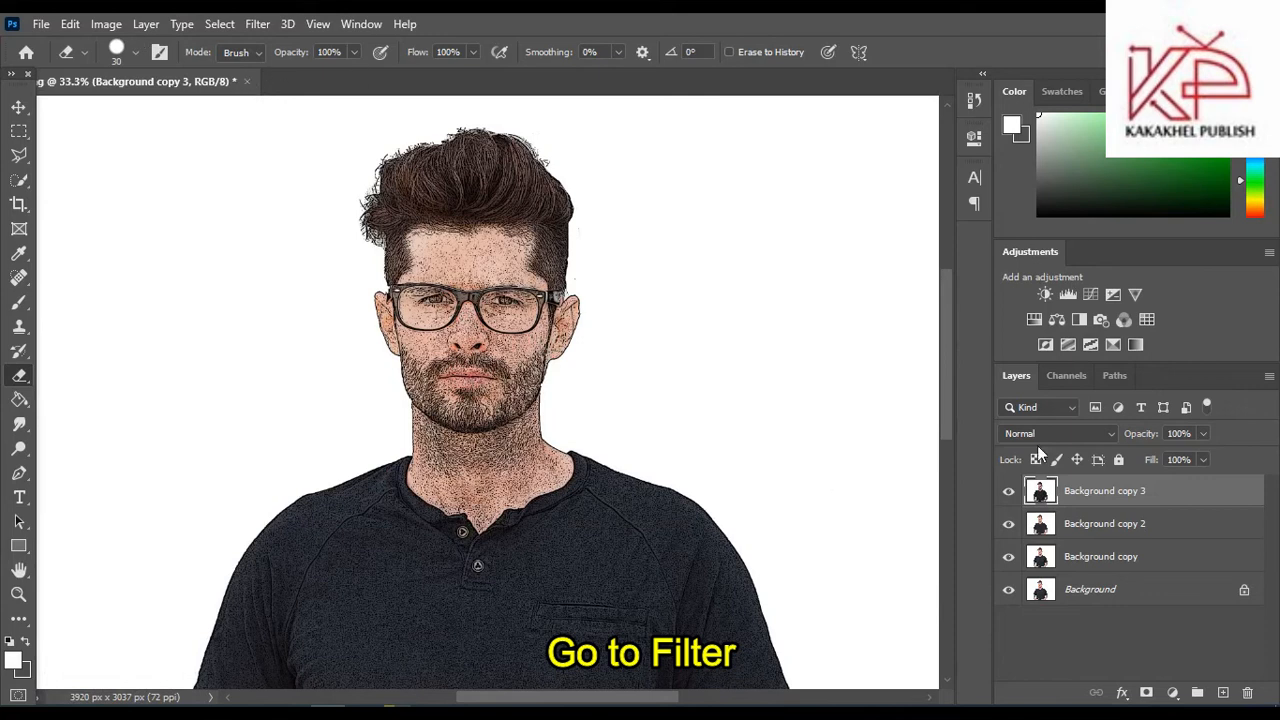
left_click(257, 24)
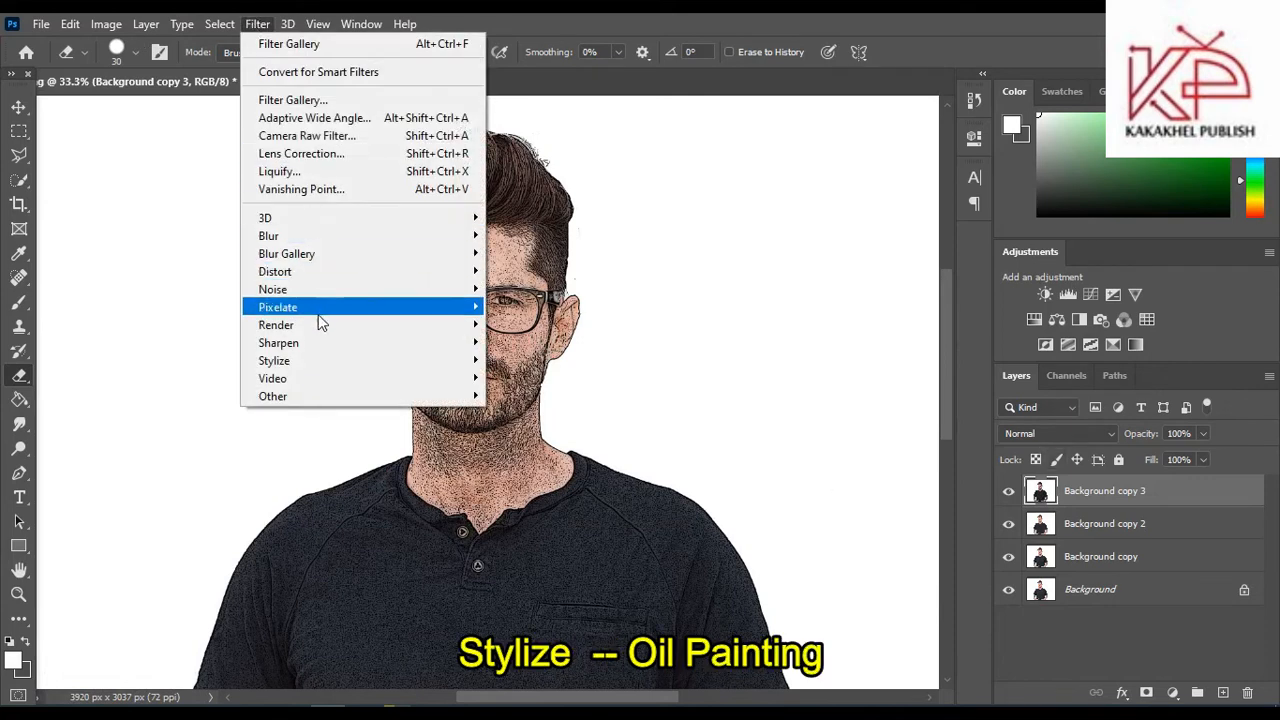
mouse_move(448, 361)
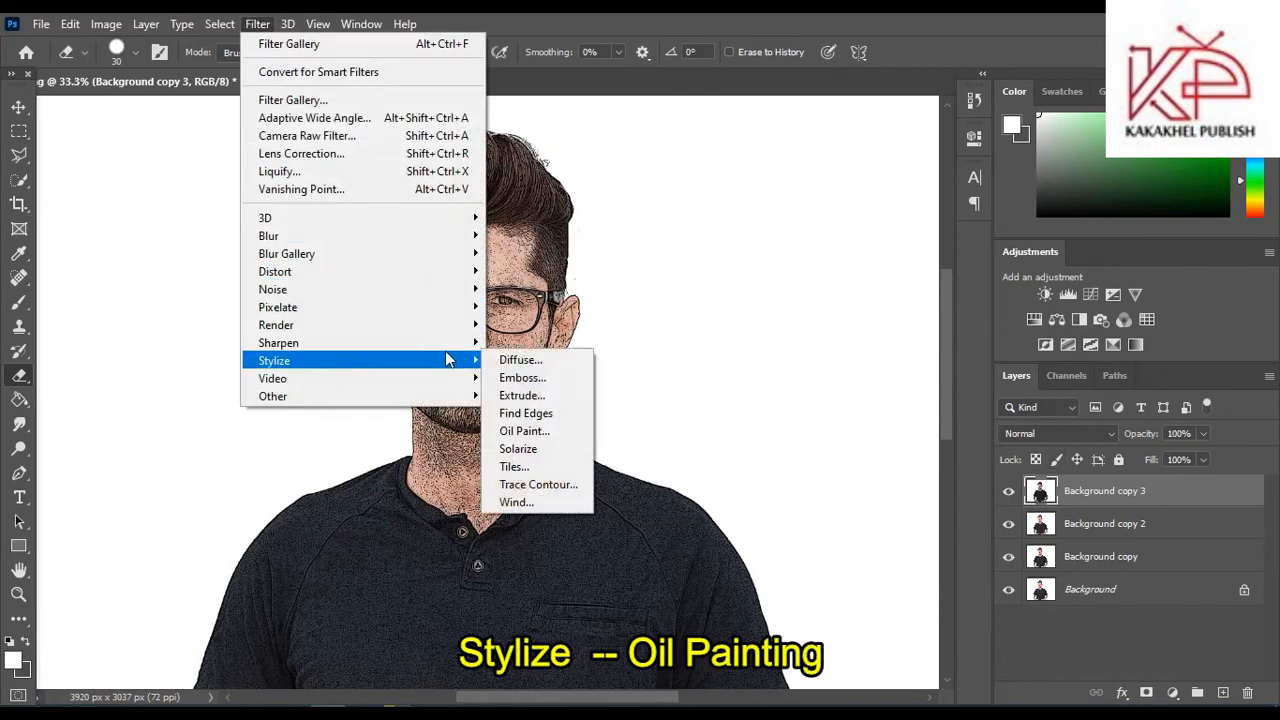
left_click(535, 440)
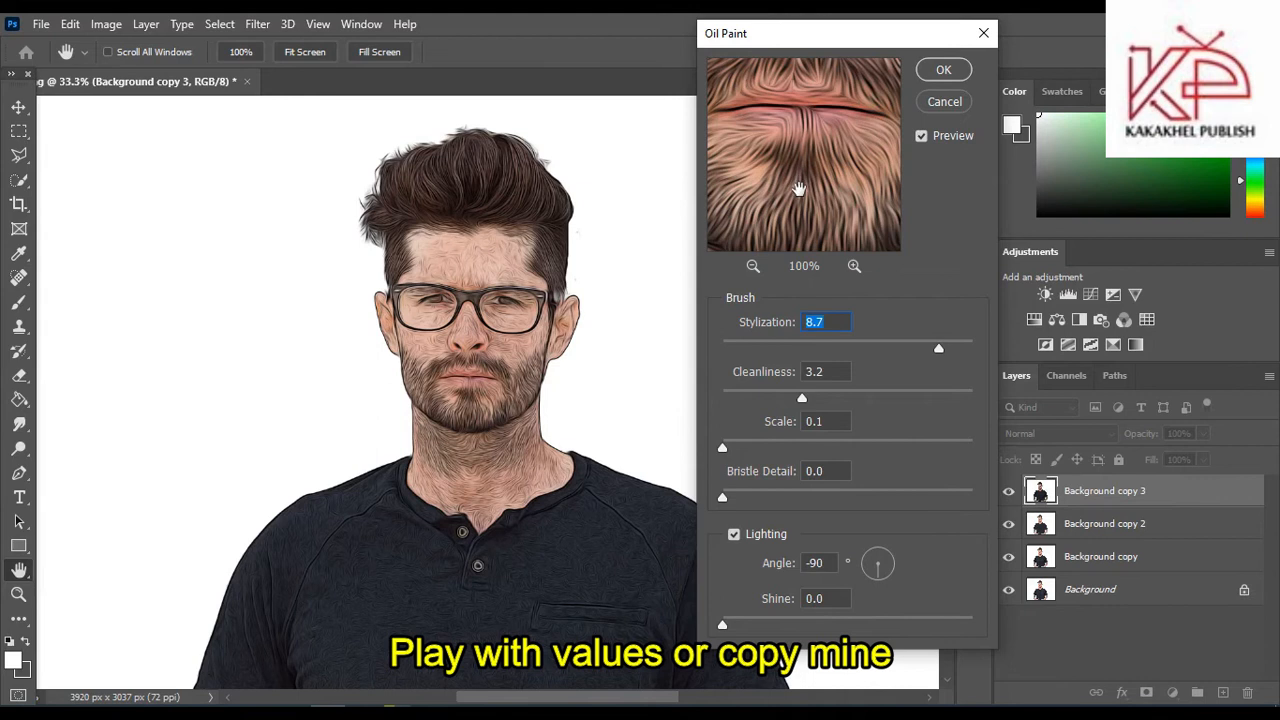
left_click_drag(938, 349, 846, 345)
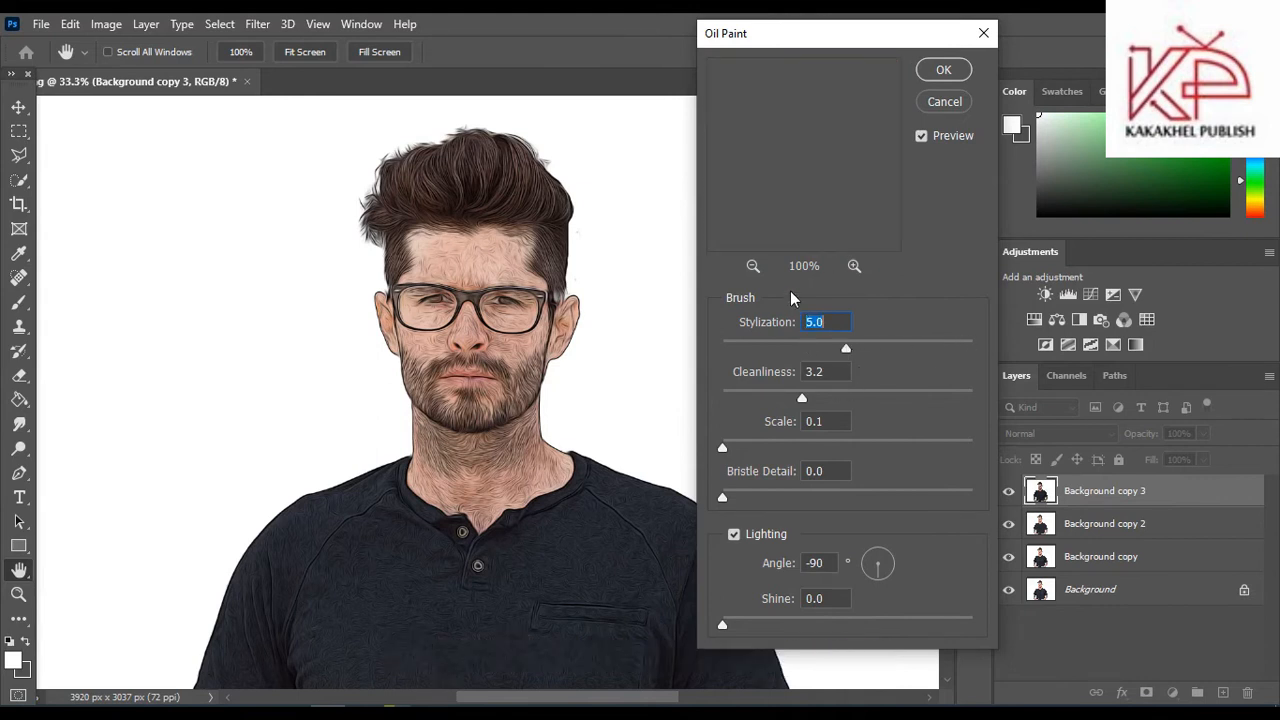
left_click_drag(803, 398, 904, 389)
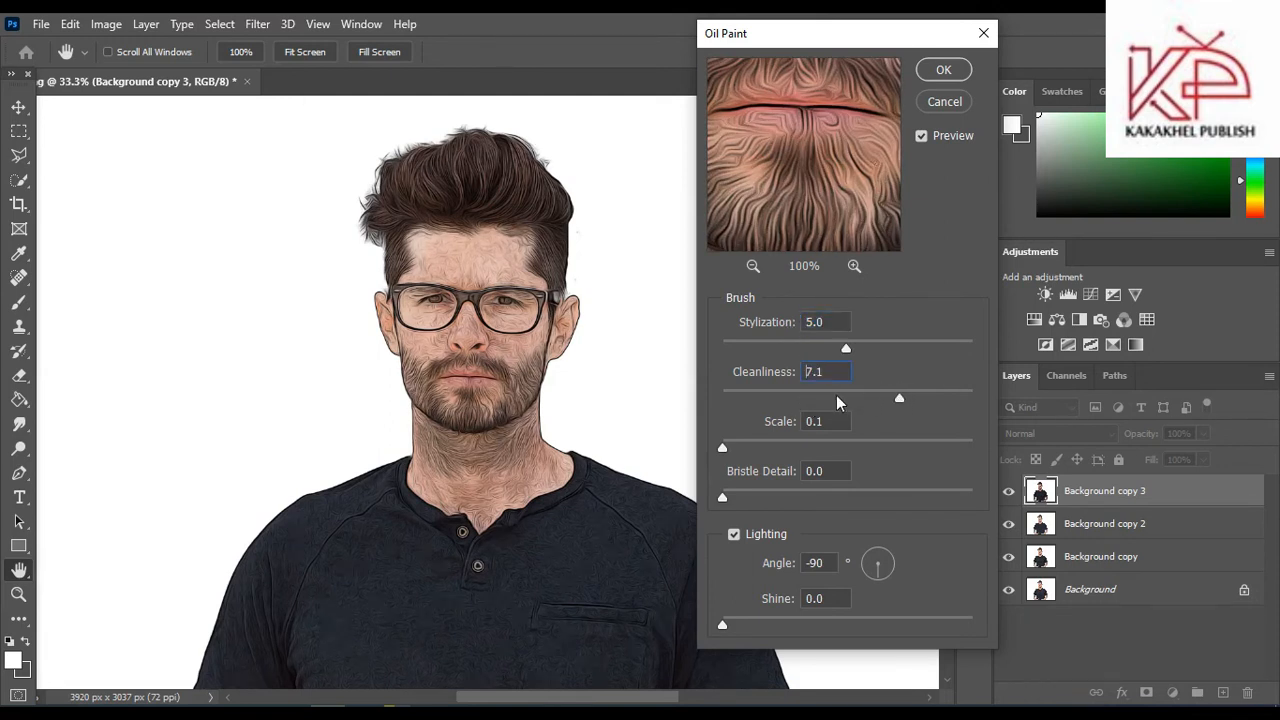
left_click_drag(833, 400, 808, 405)
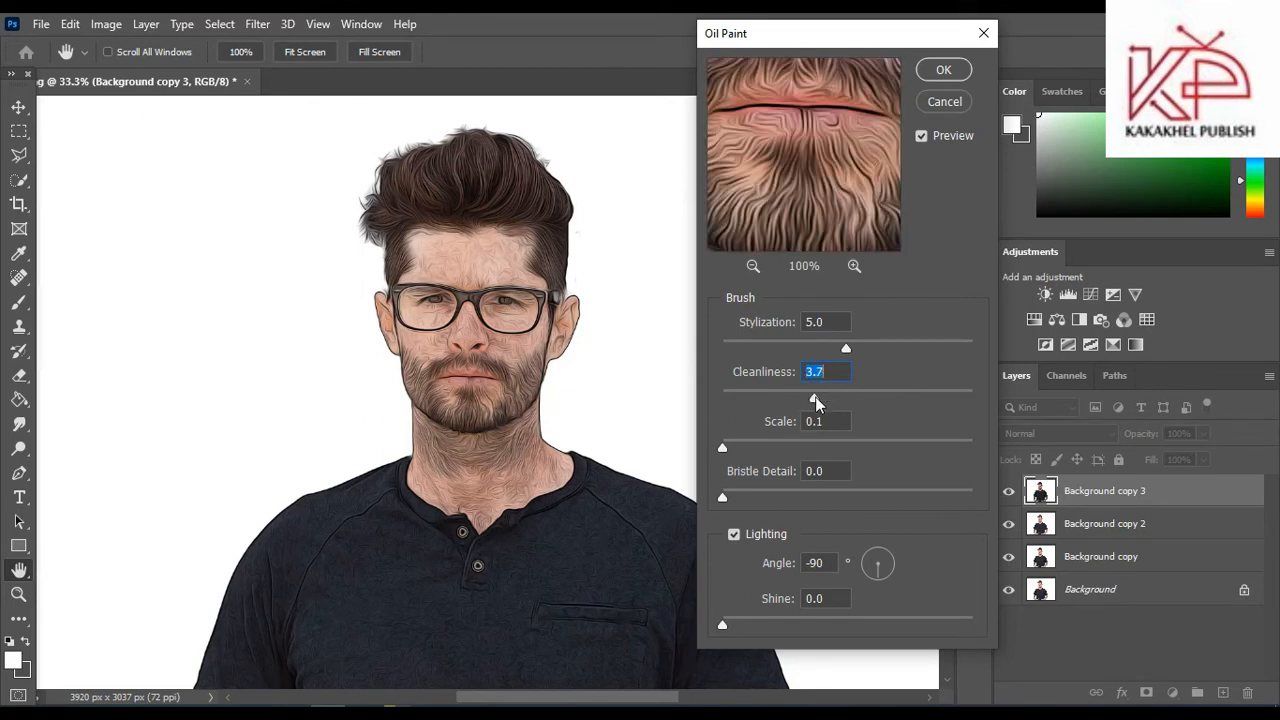
left_click(849, 346)
left_click(889, 346)
left_click(918, 345)
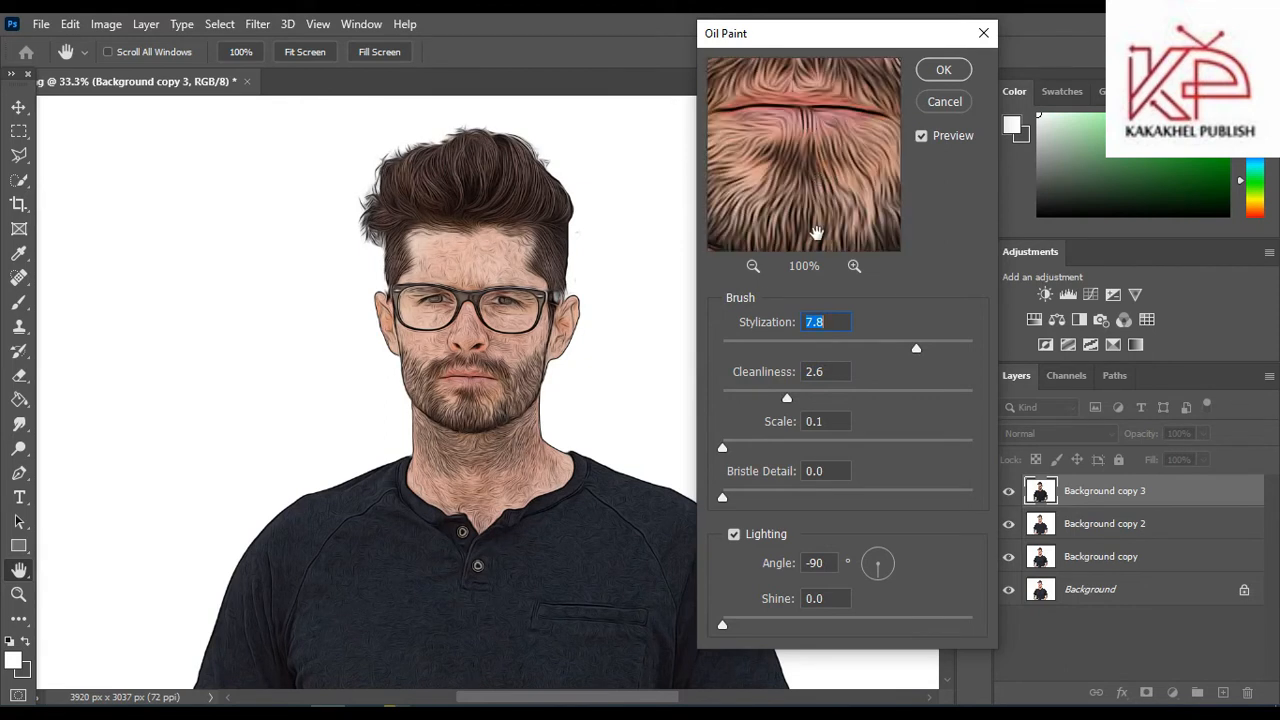
left_click(943, 69)
key("e")
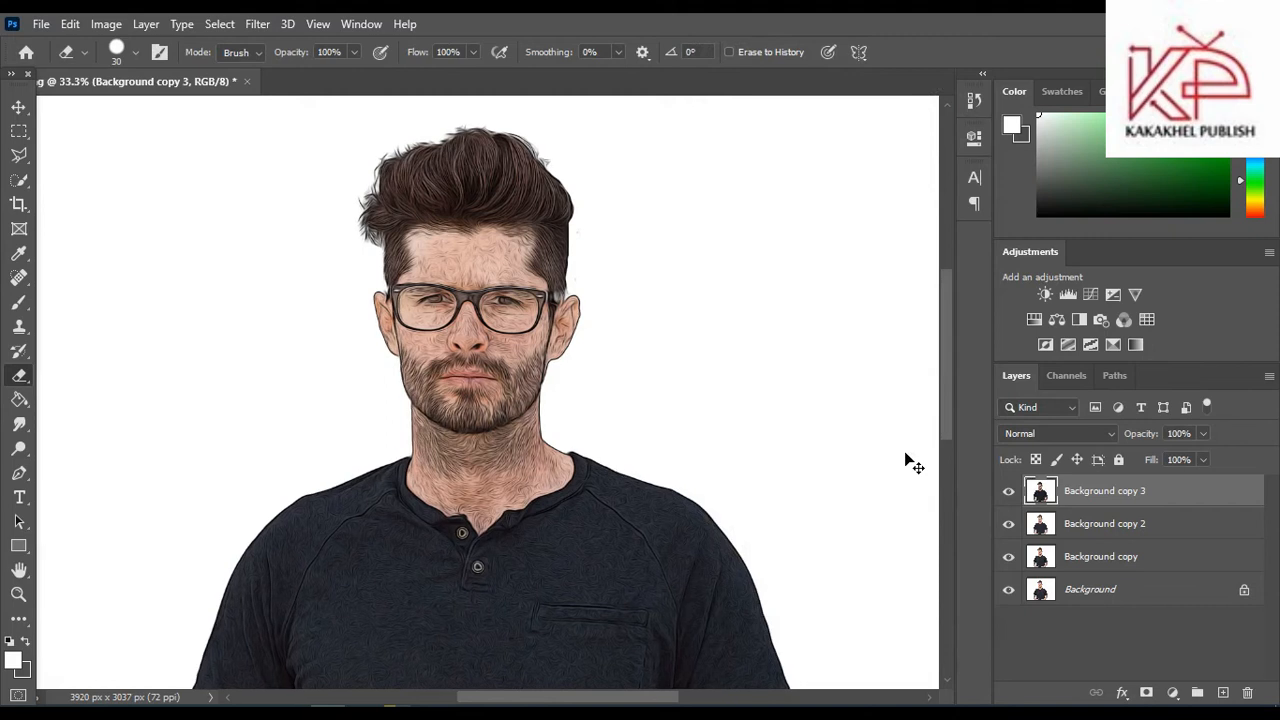
- Set the Background copy 3 layer's blending mode to Soft Light and smooth the facial skin with the Smudge tool
key("ctrl+plus")
key("ctrl+plus")
scroll(869, 417, "up", 2)
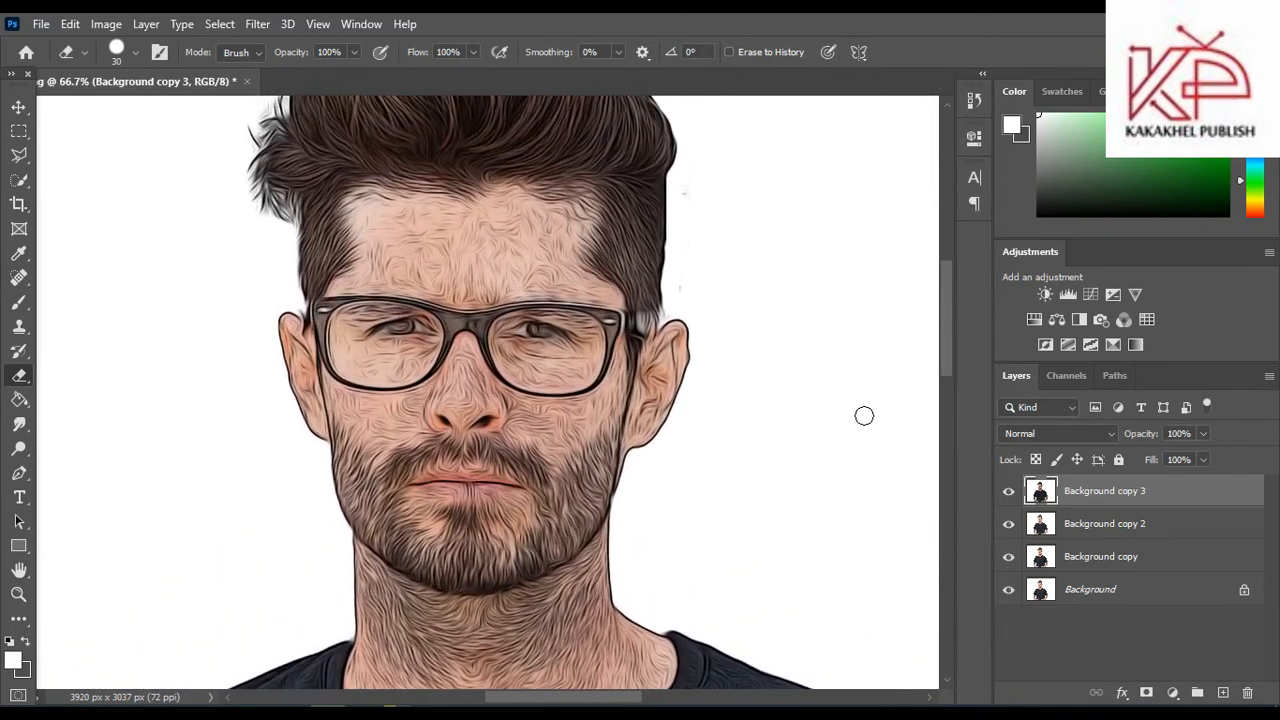
left_click(1046, 433)
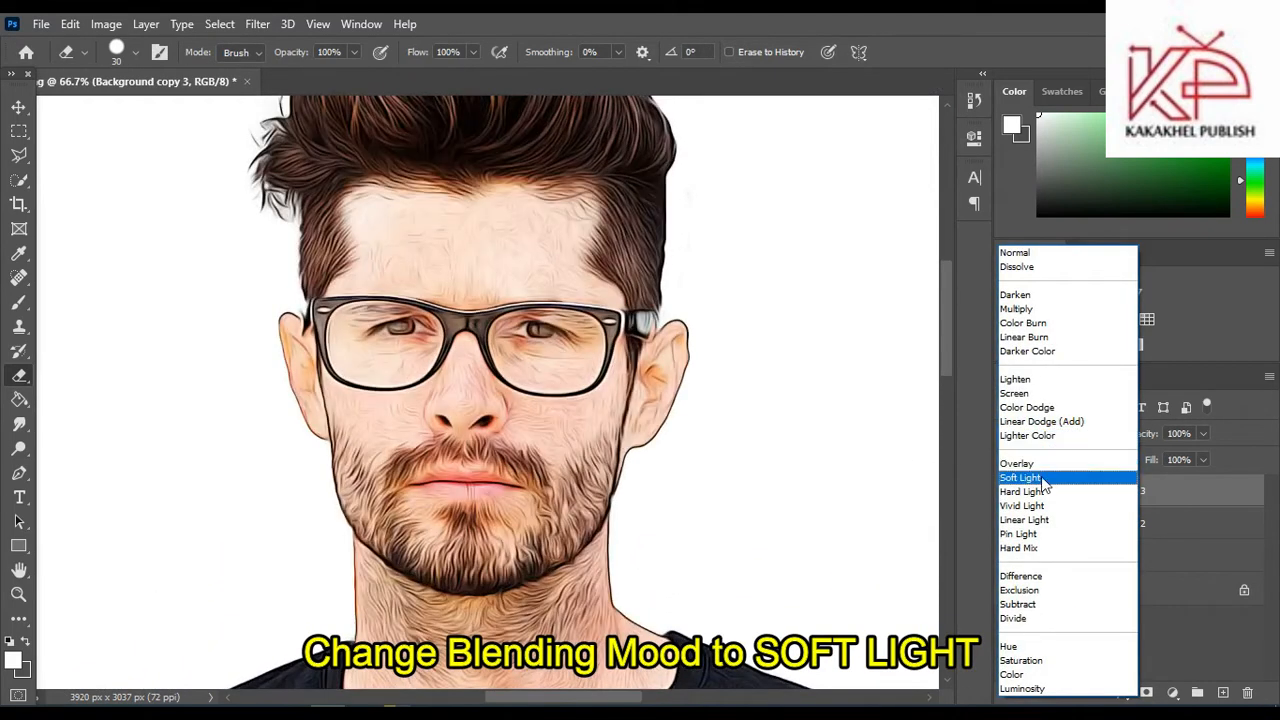
left_click(1021, 478)
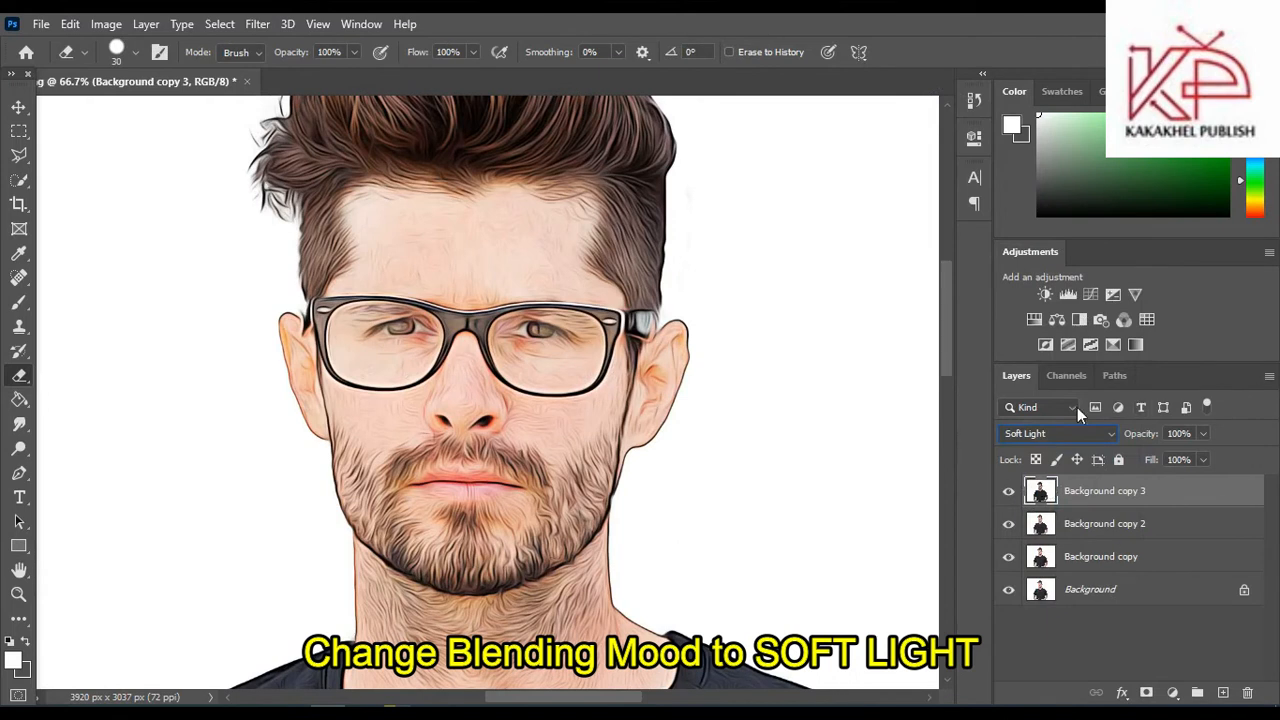
left_click(20, 425)
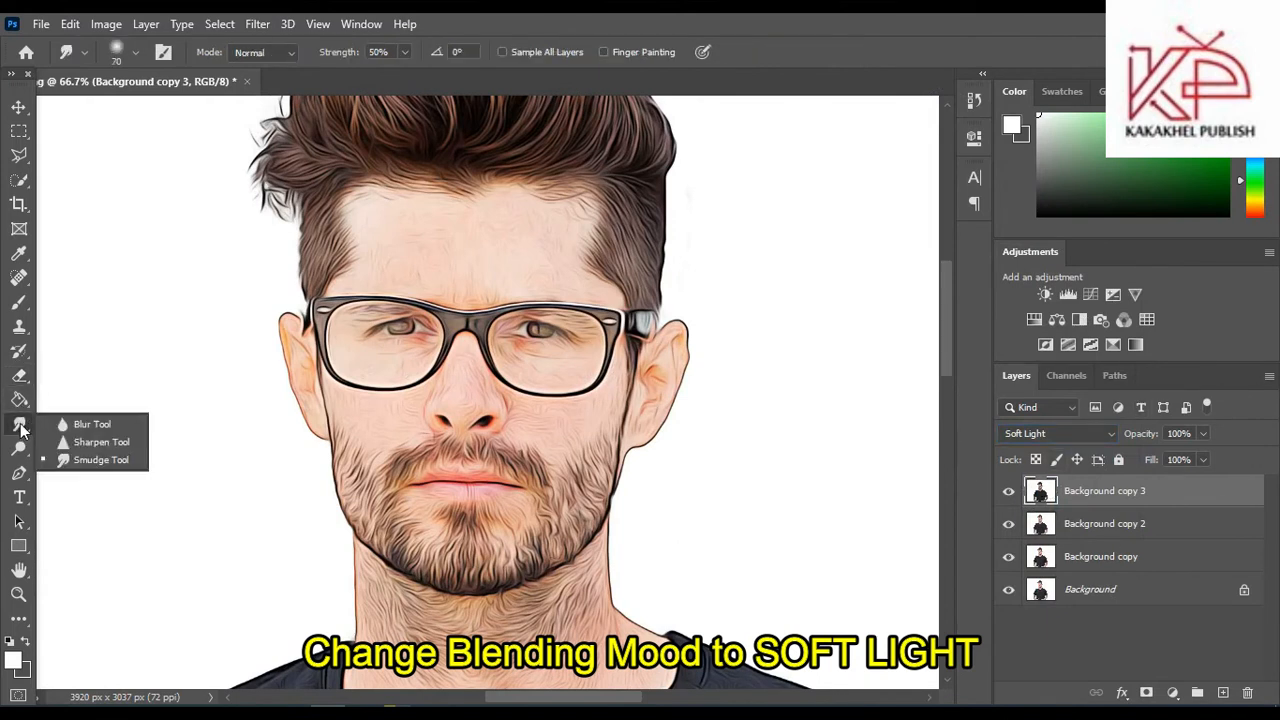
left_click(100, 459)
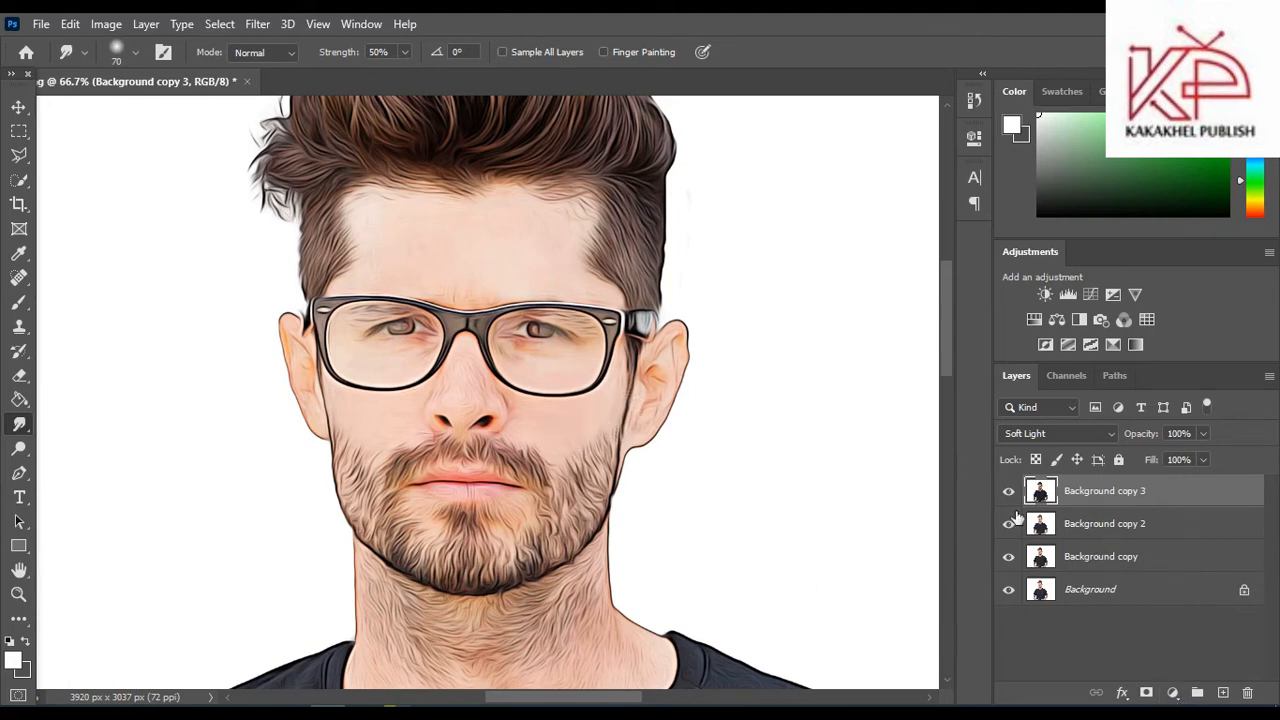
- Add a Selective Color adjustment layer above Background copy 3 and raise Cyan for the Blues to about +33%
left_click(1174, 693)
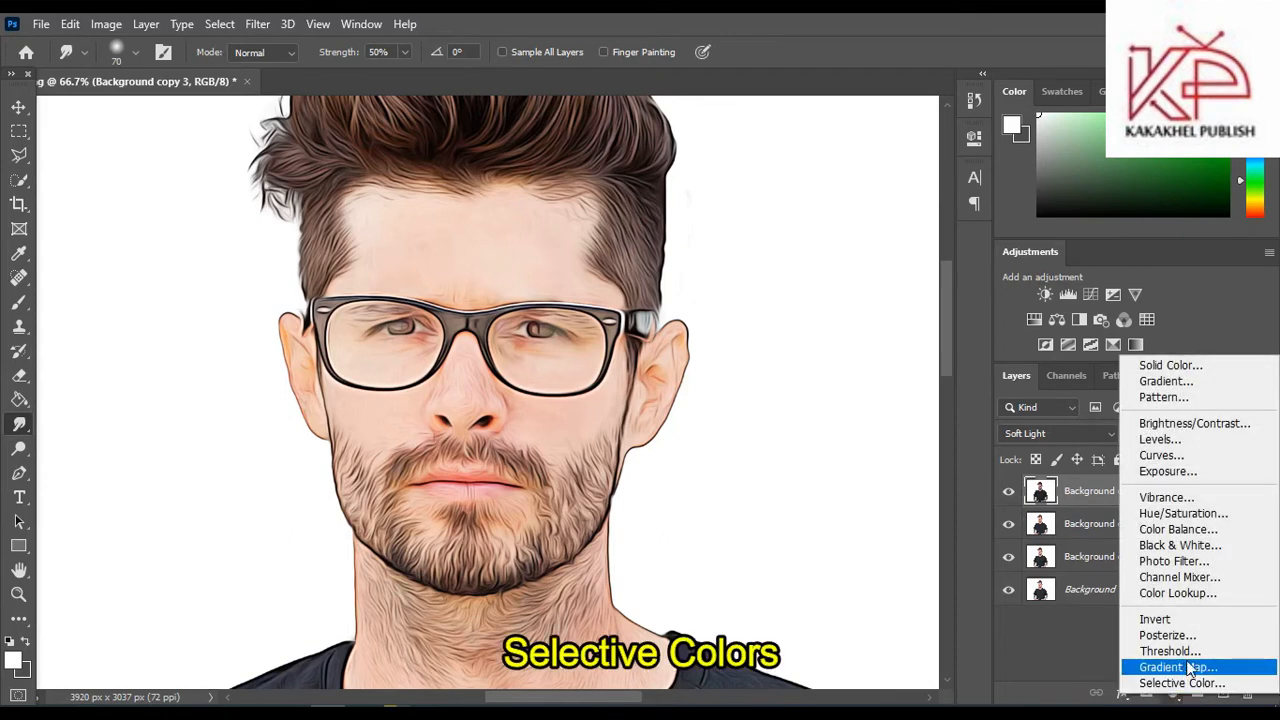
left_click(1185, 684)
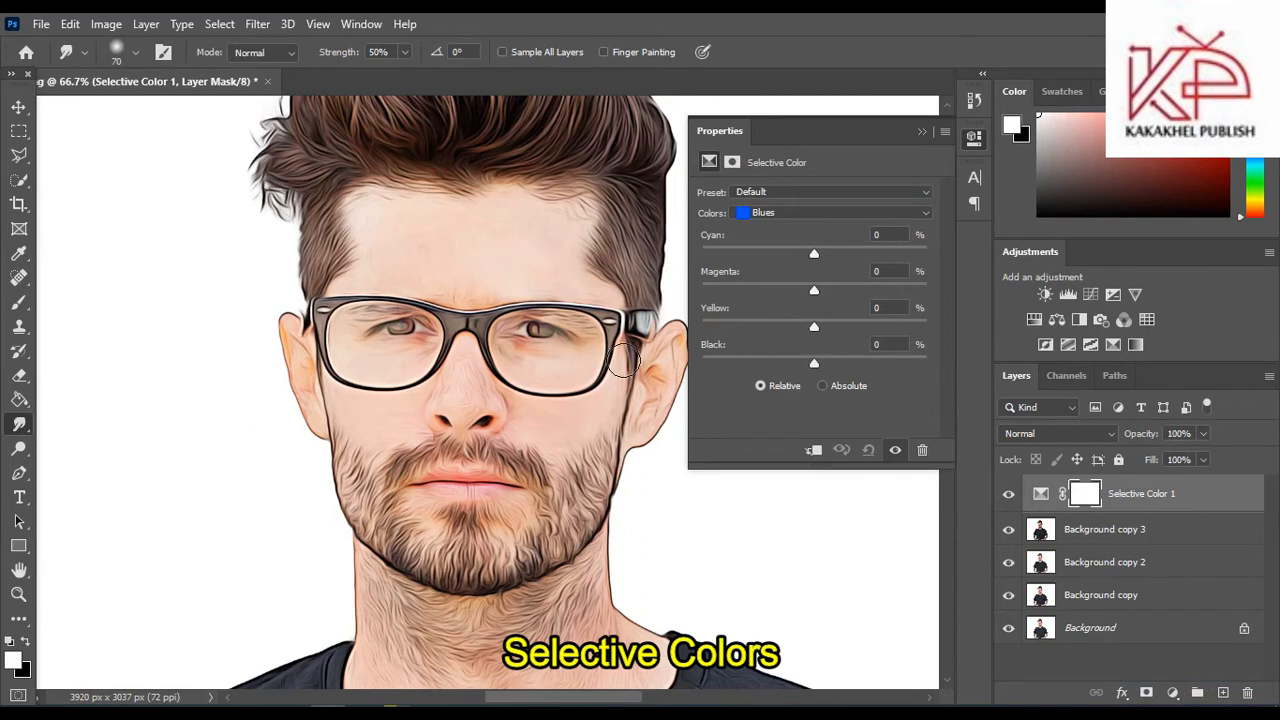
key("ctrl+minus")
key("ctrl+minus")
key("ctrl+minus")
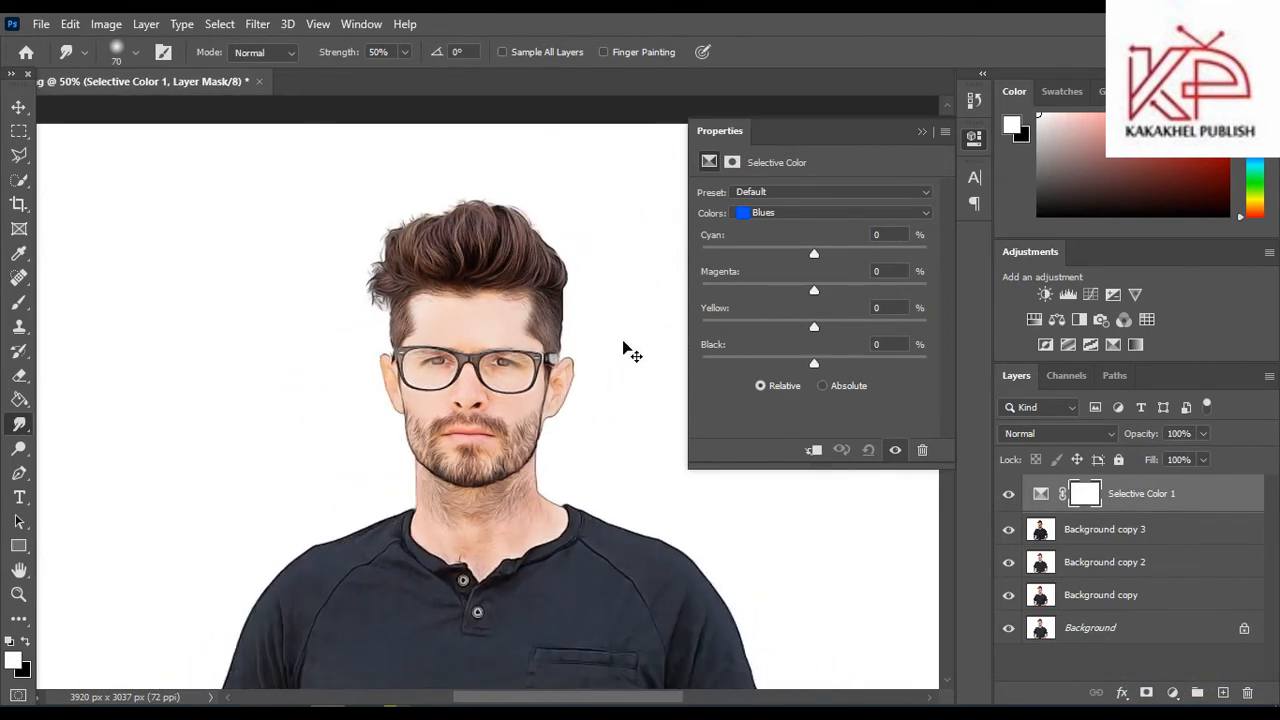
scroll(606, 366, "down", 3)
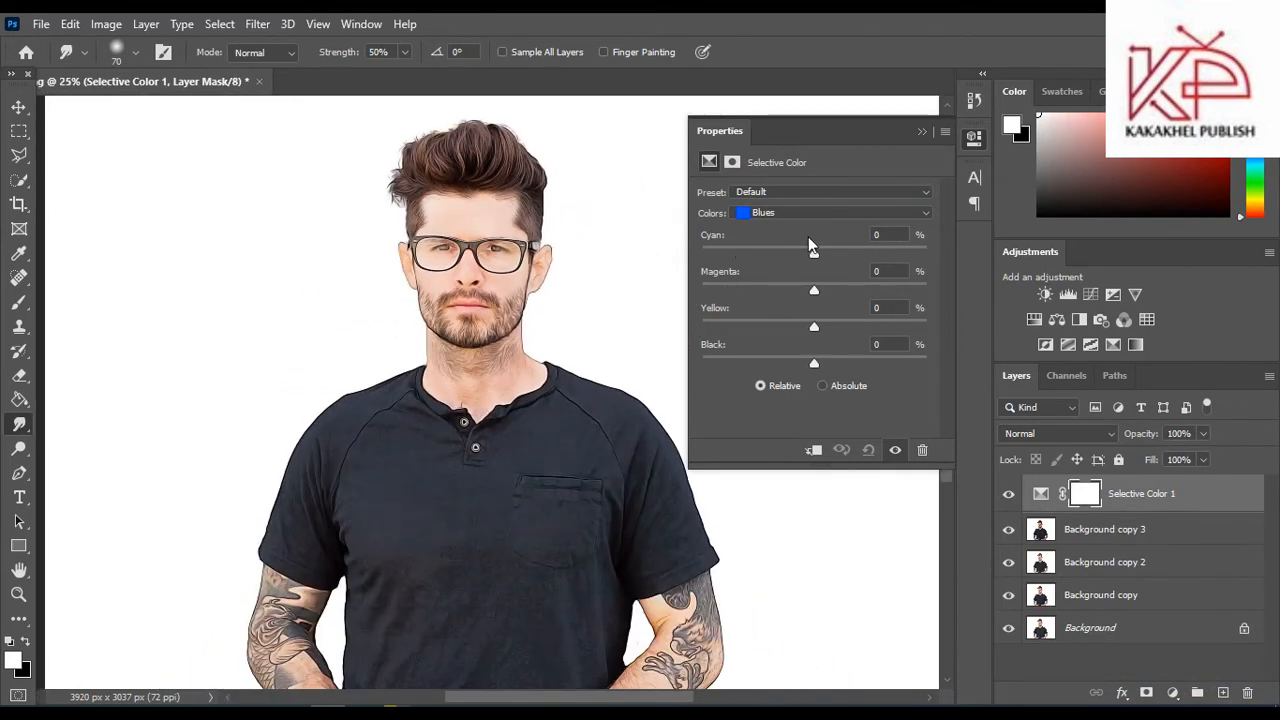
left_click_drag(813, 253, 839, 252)
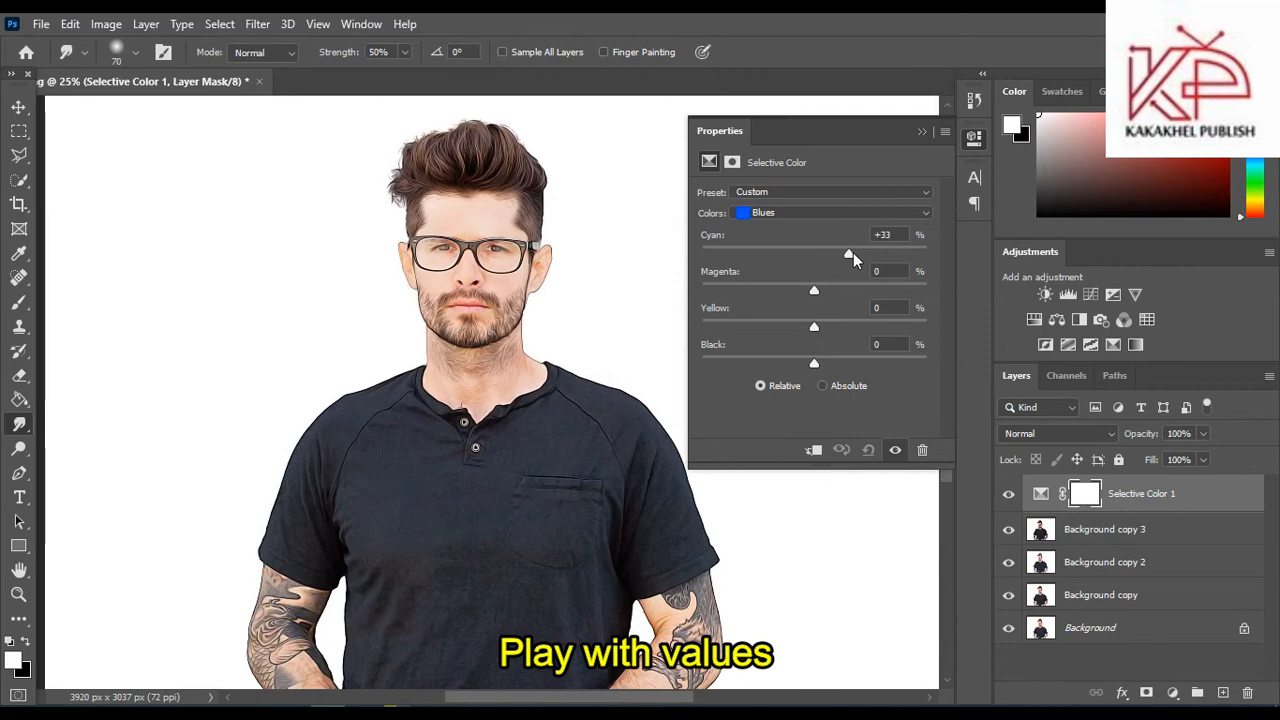
left_click_drag(815, 291, 816, 360)
- Set the Neutrals' Cyan to +28% in the Selective Color adjustment and fine-tune their remaining color components to turn the shirt navy blue
left_click(796, 218)
left_click(800, 333)
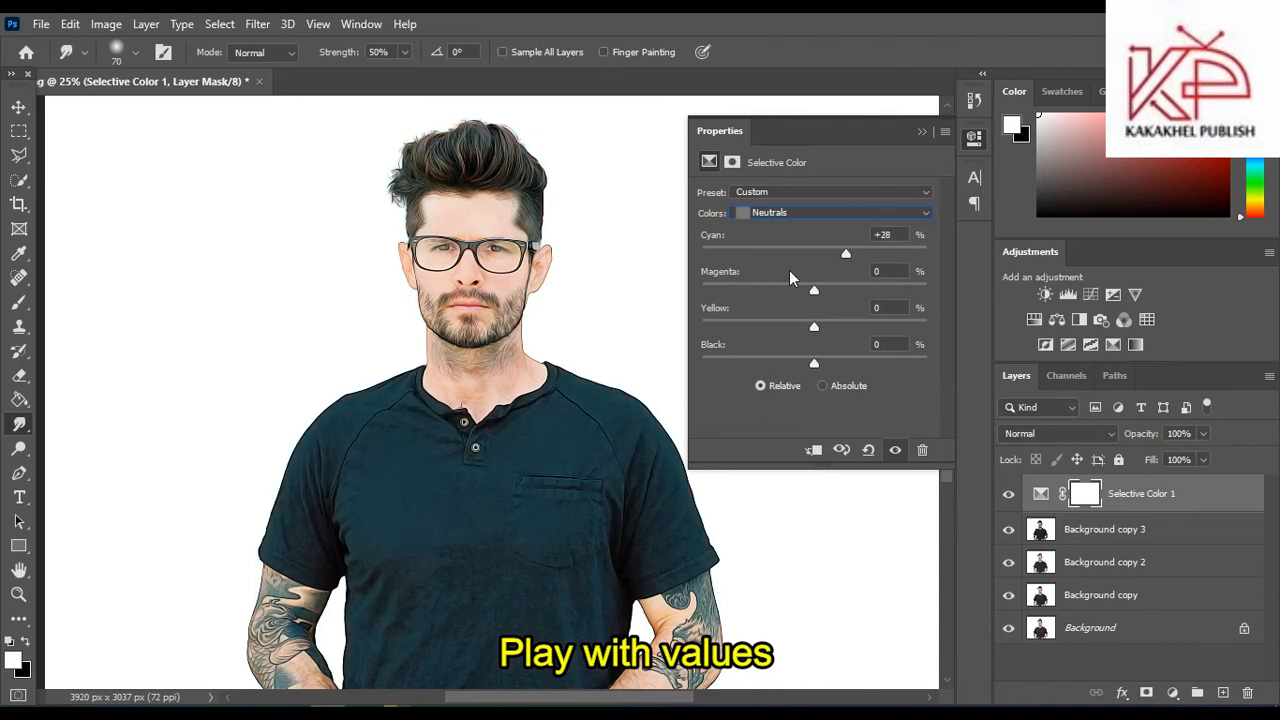
key("ctrl+1")
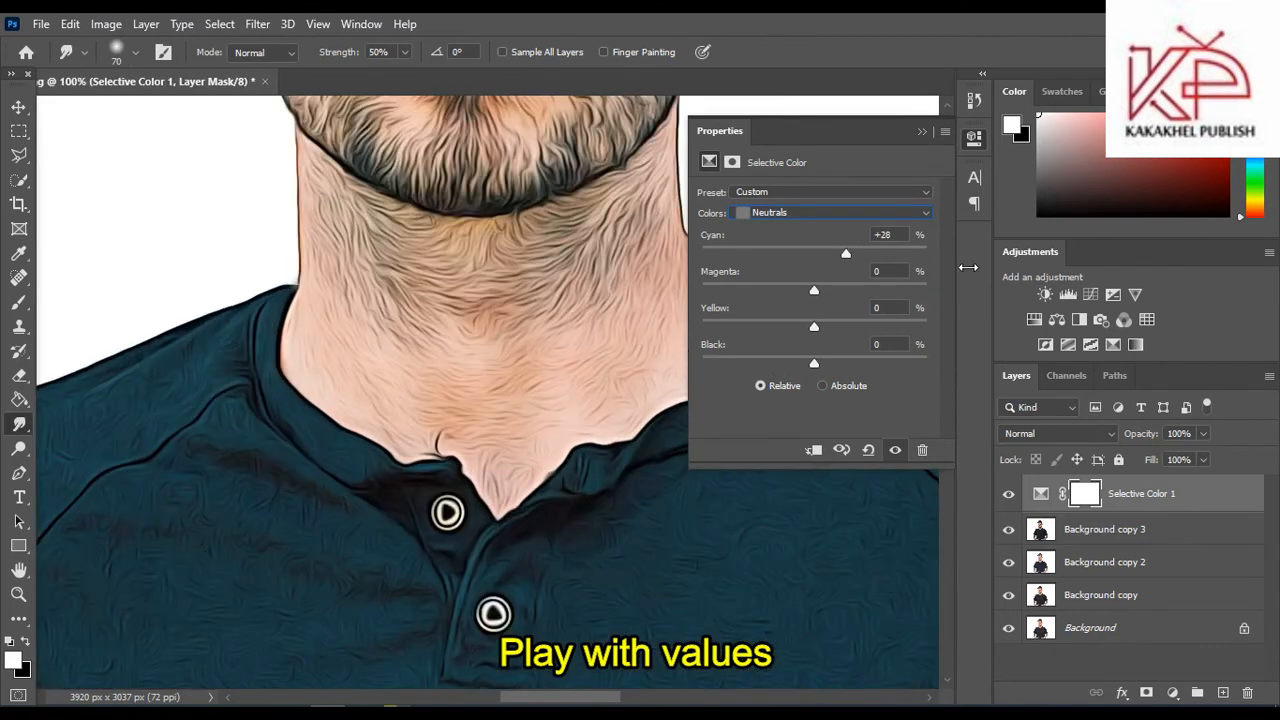
key("v")
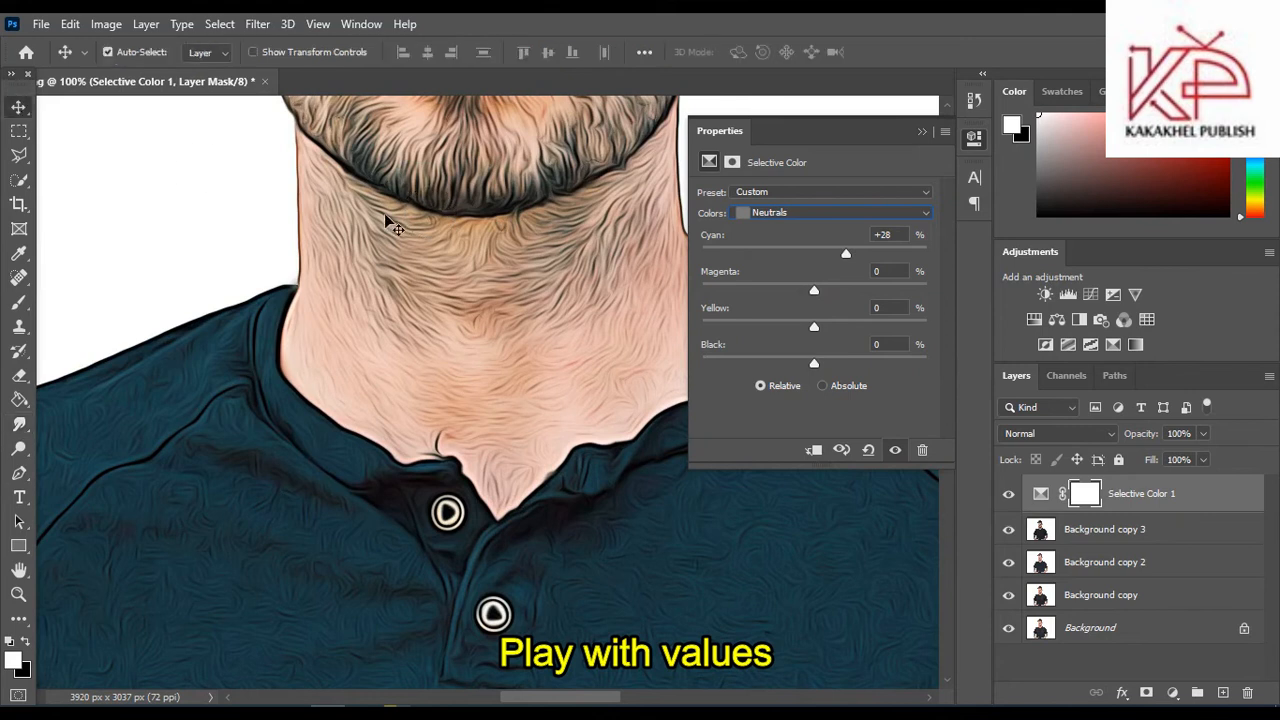
left_click(922, 132)
scroll(946, 330, "up", 6)
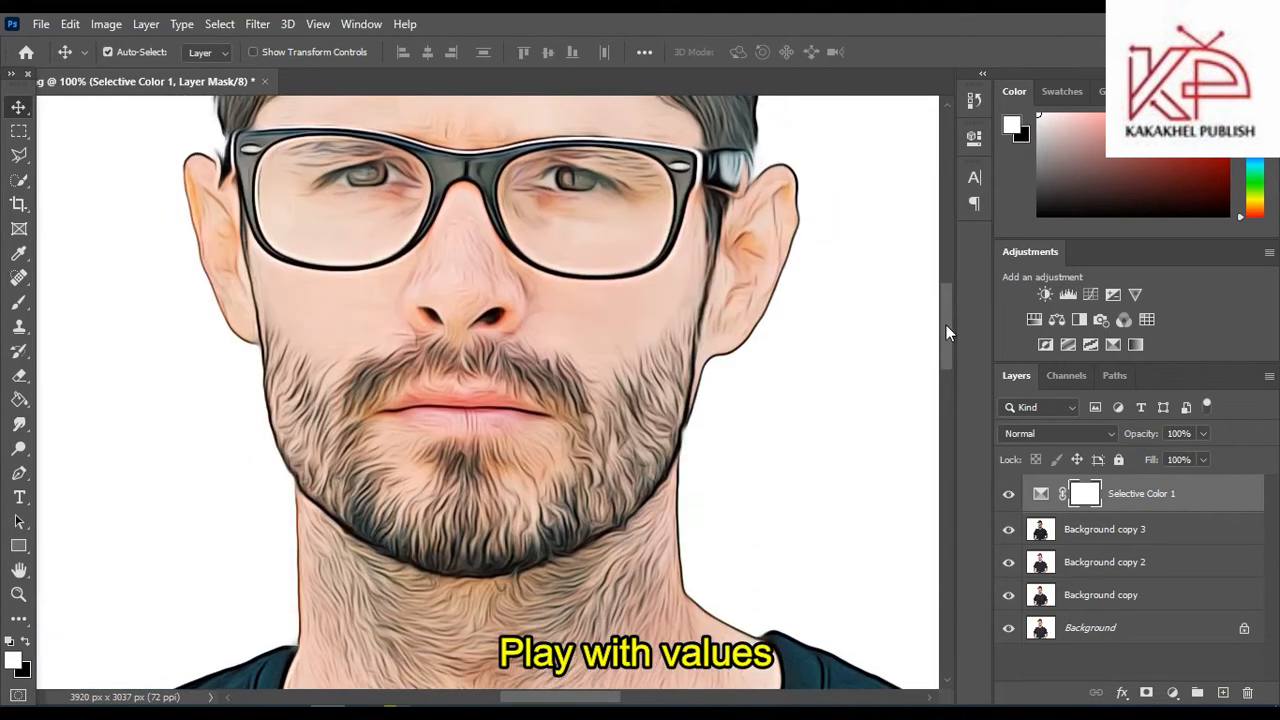
key("ctrl+minus")
left_click(1040, 493)
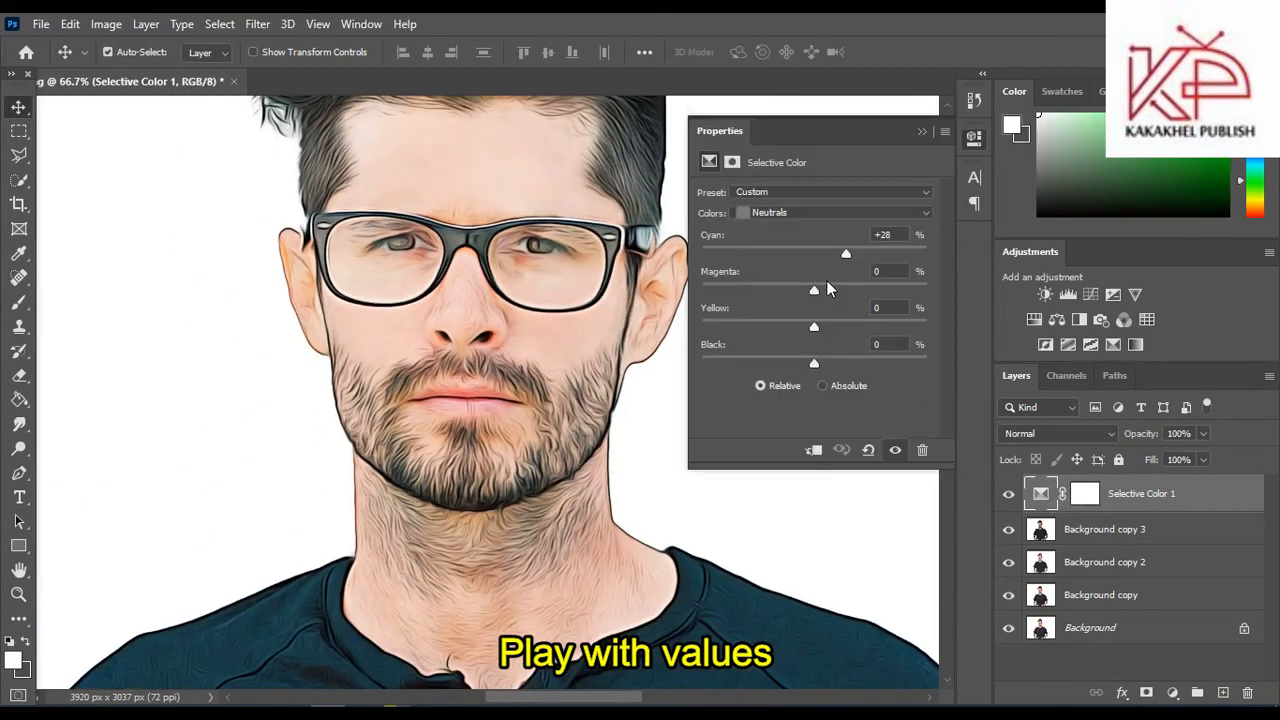
left_click_drag(813, 293, 838, 370)
- Set the Reds of the Selective Color adjustment to Cyan -77%, Magenta +23%, Yellow +8% and Black +26%
left_click(813, 212)
left_click(805, 228)
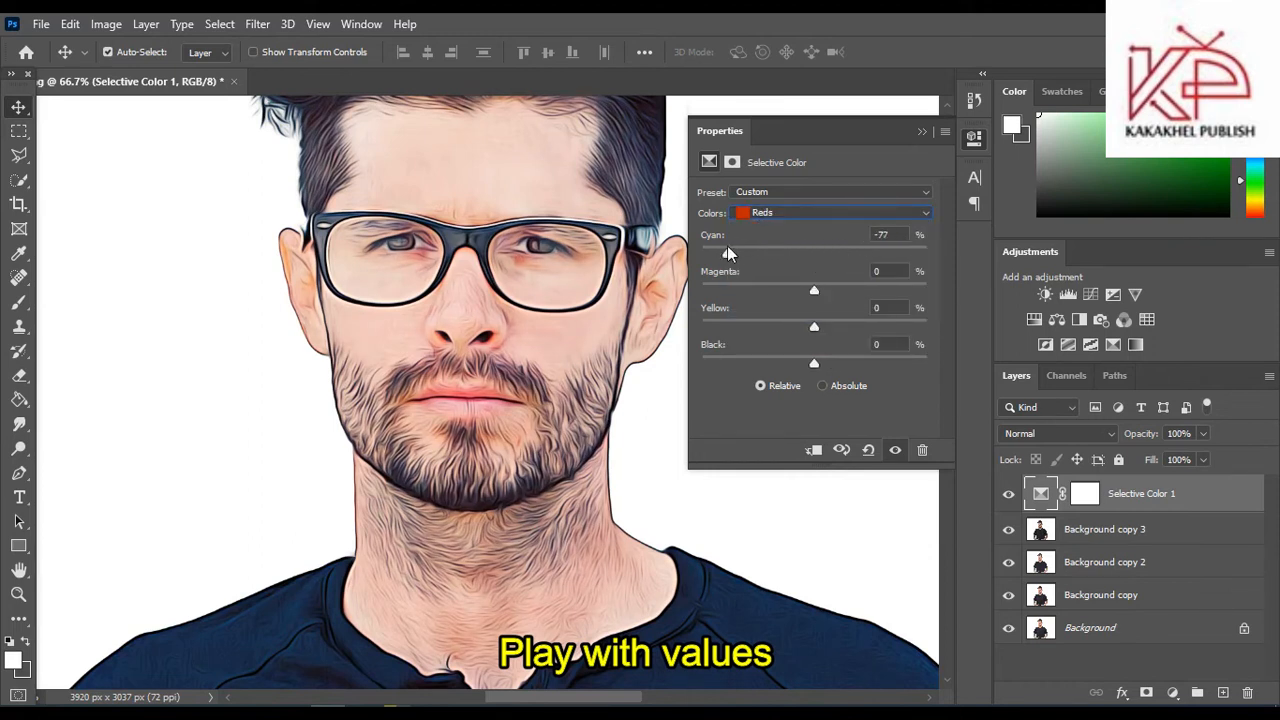
left_click_drag(814, 291, 844, 370)
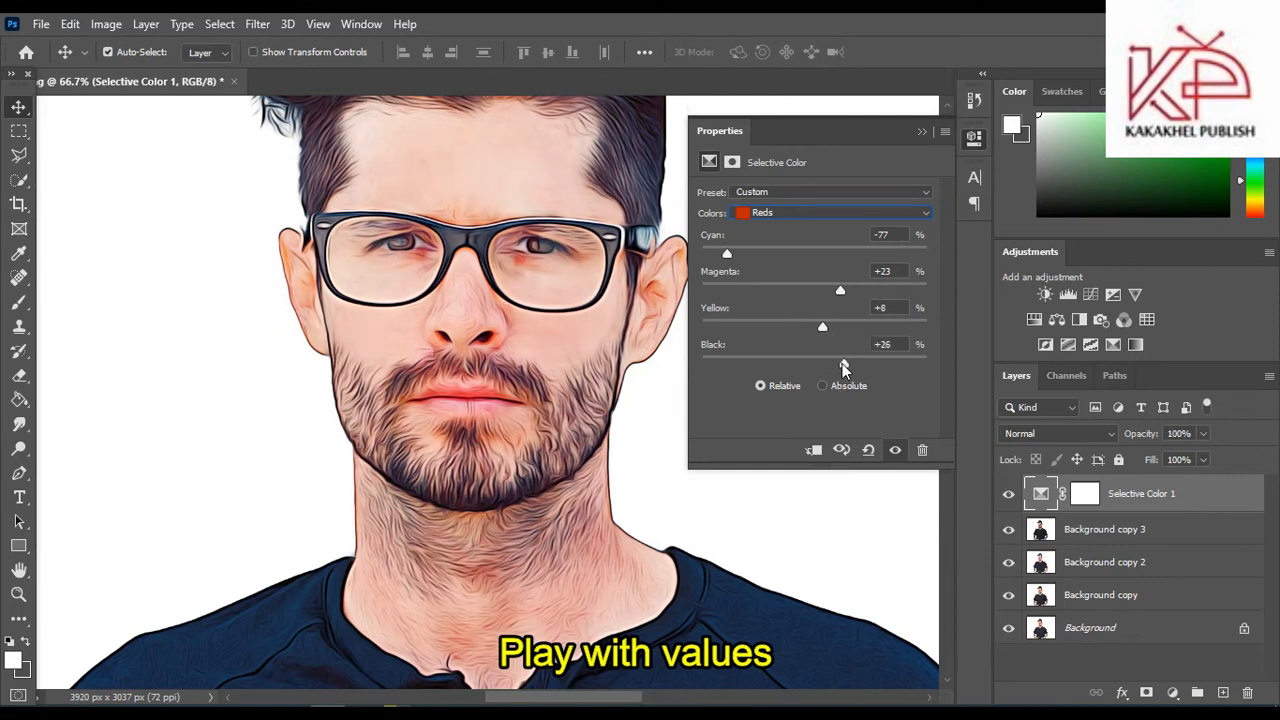
- Fine-tune the Yellows of the Selective Color adjustment and set its Greens to Cyan -5% and Magenta -12%
left_click(840, 213)
left_click(824, 230)
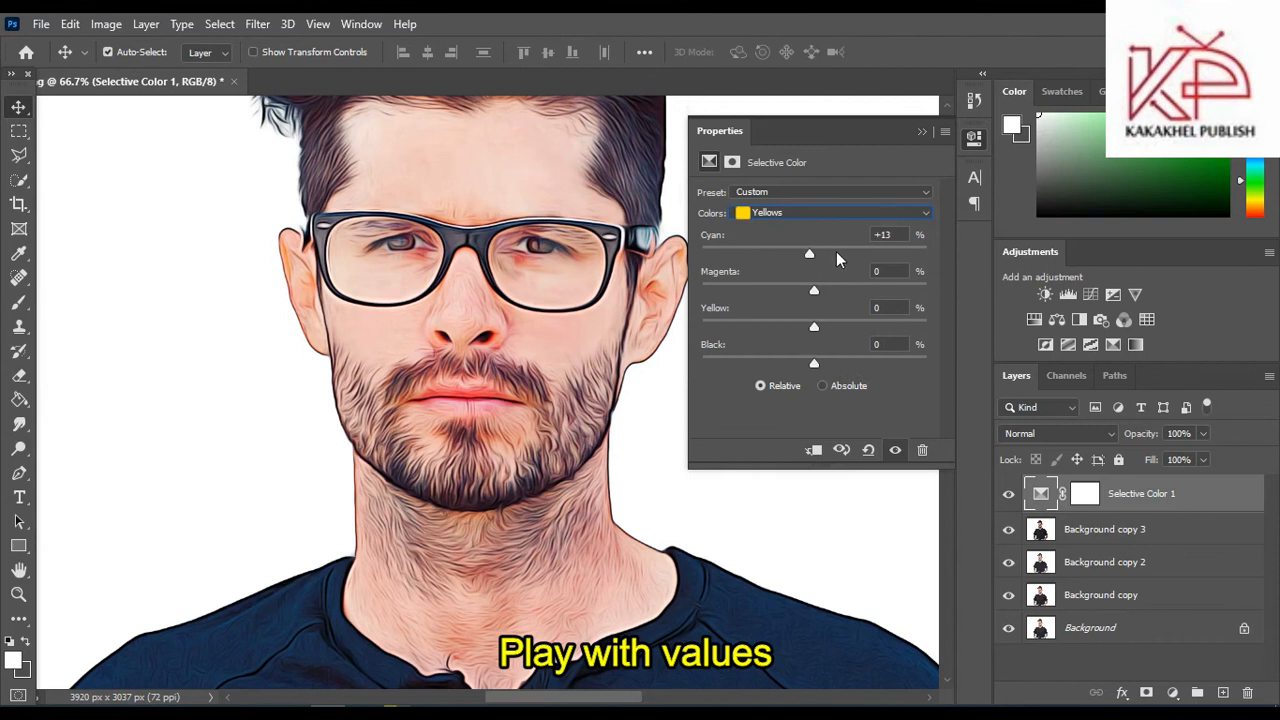
left_click_drag(818, 289, 823, 332)
left_click(830, 213)
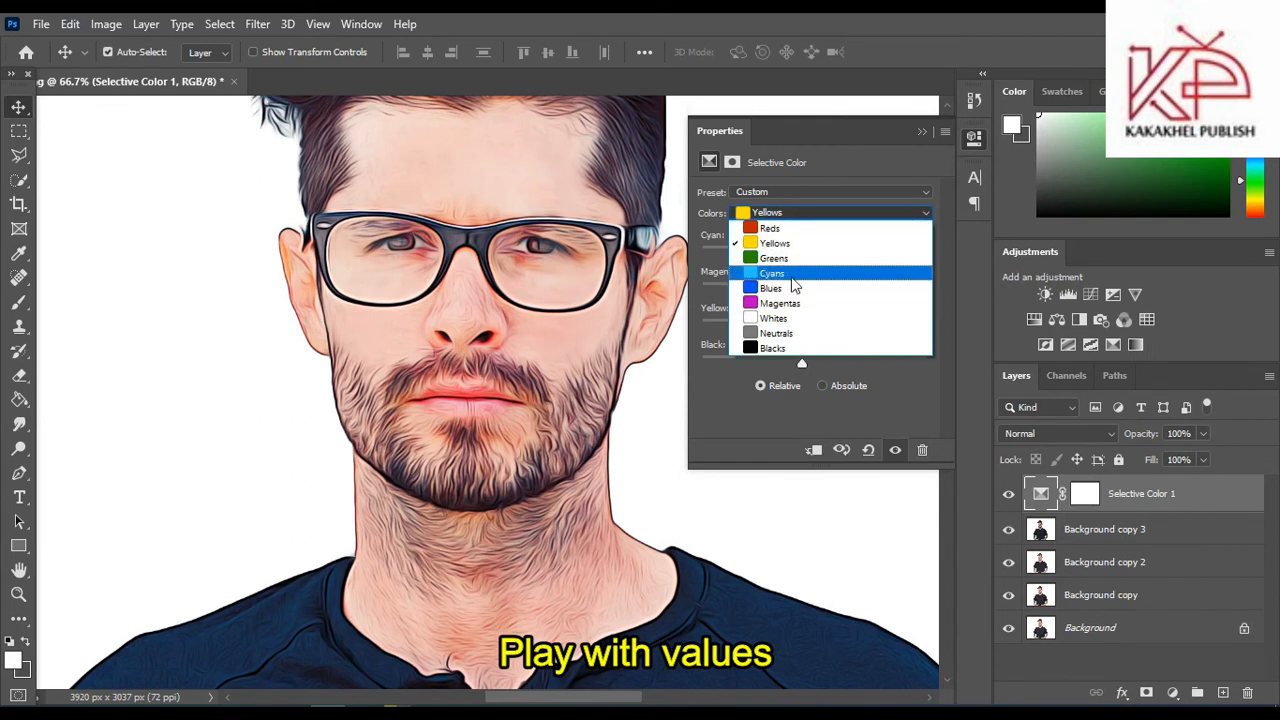
left_click(790, 265)
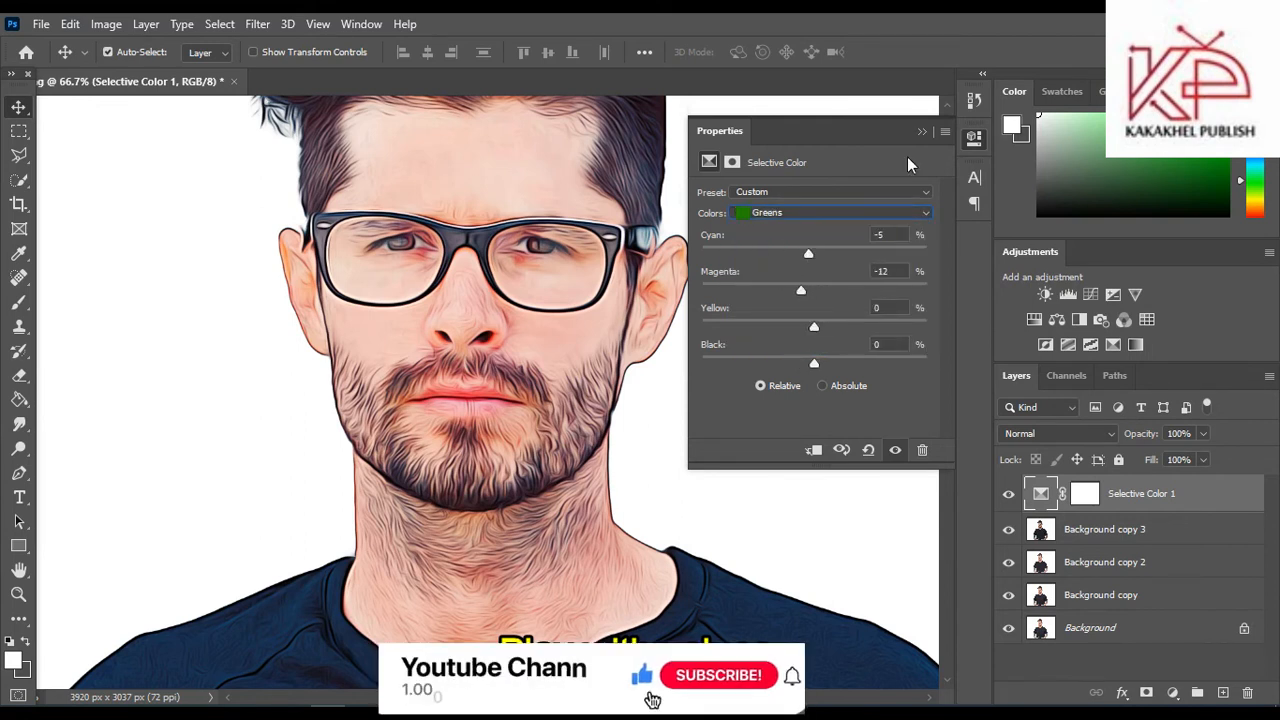
left_click(922, 131)
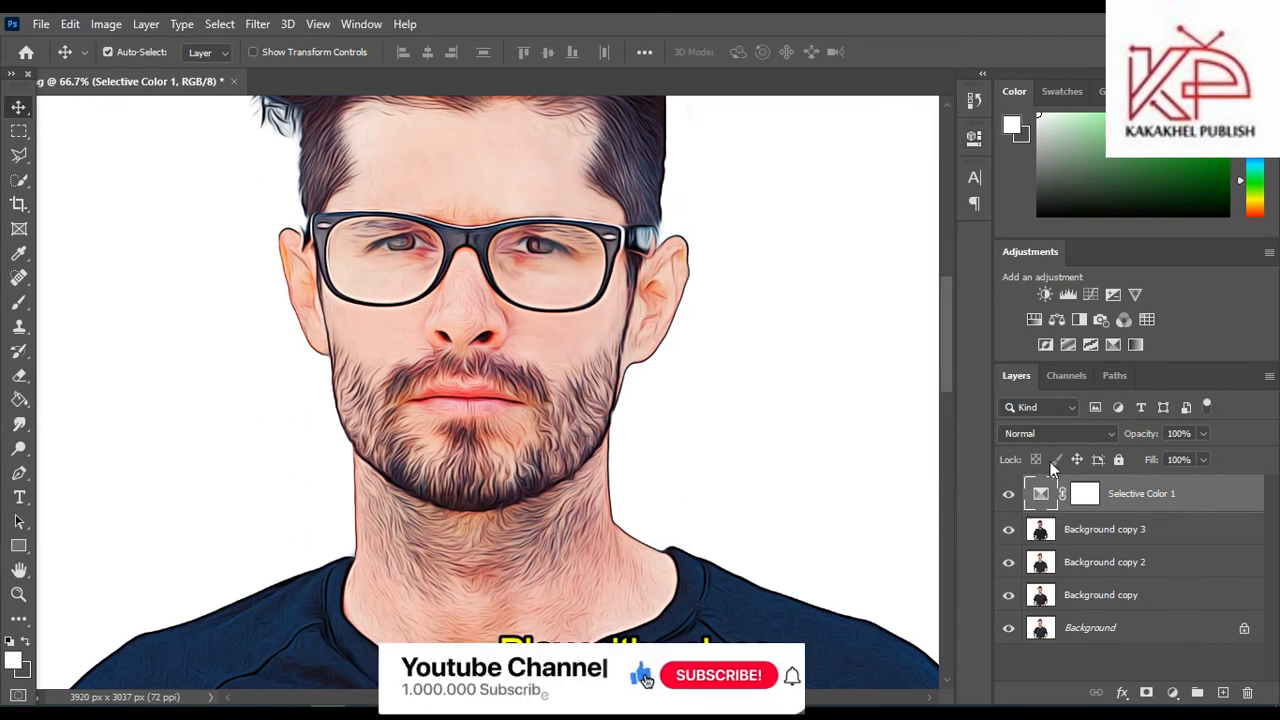
- Group the Selective Color adjustment with the three Background copy layers and duplicate the resulting group
left_click(1102, 530, "ctrl")
left_click(1110, 563, "ctrl")
left_click(1105, 595, "ctrl")
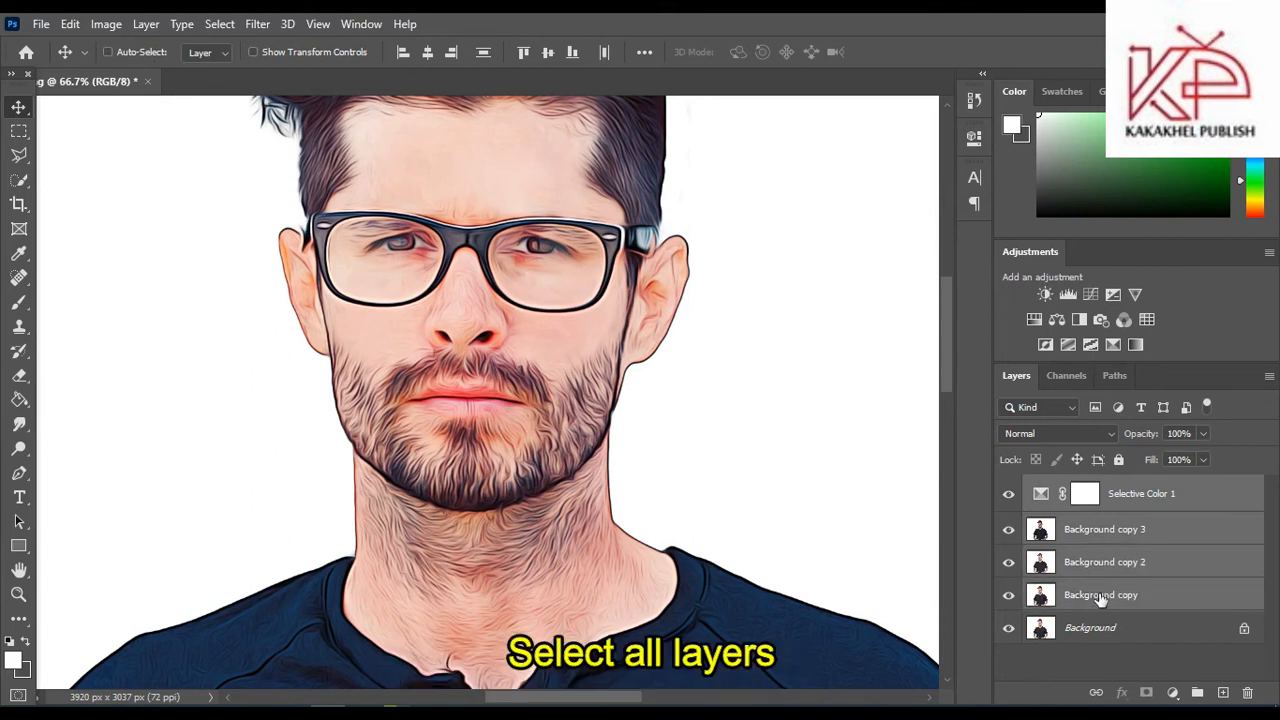
key("ctrl+g")
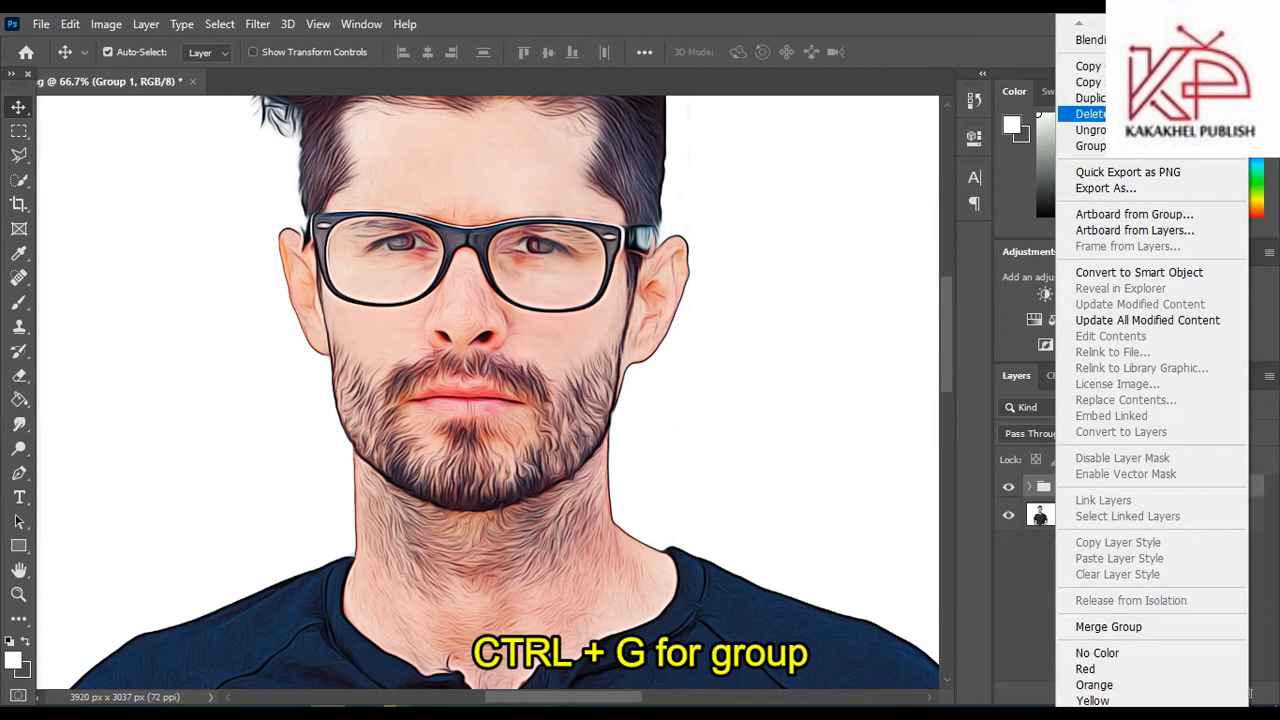
left_click(1090, 98)
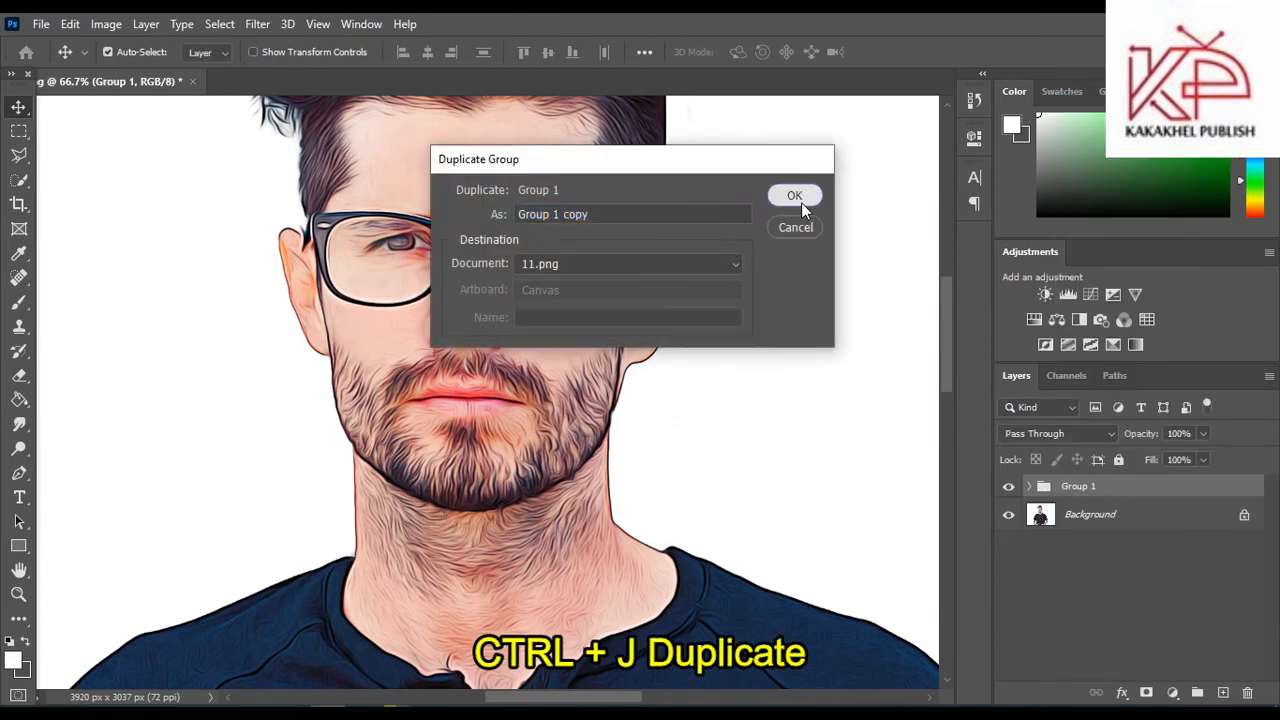
left_click(799, 199)
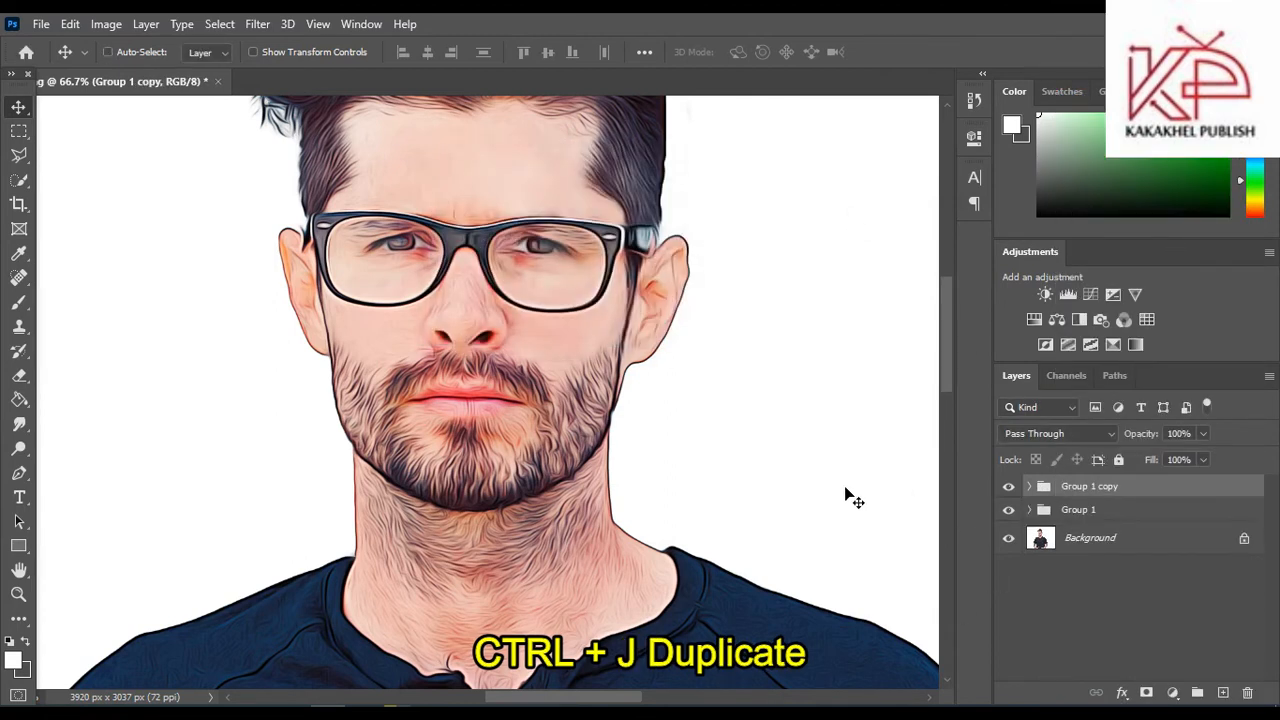
- Hide the original Group 1 and merge the Group 1 copy group into a single layer
key("ctrl+minus")
key("ctrl+minus")
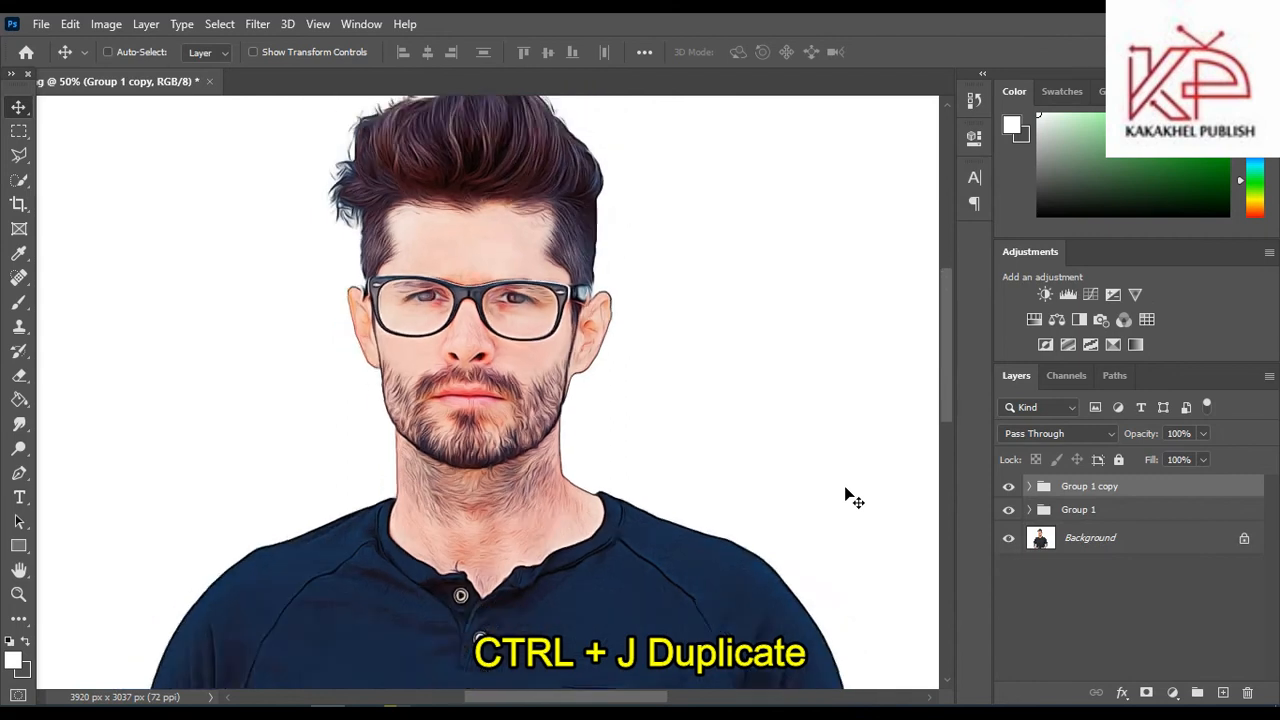
key("ctrl")
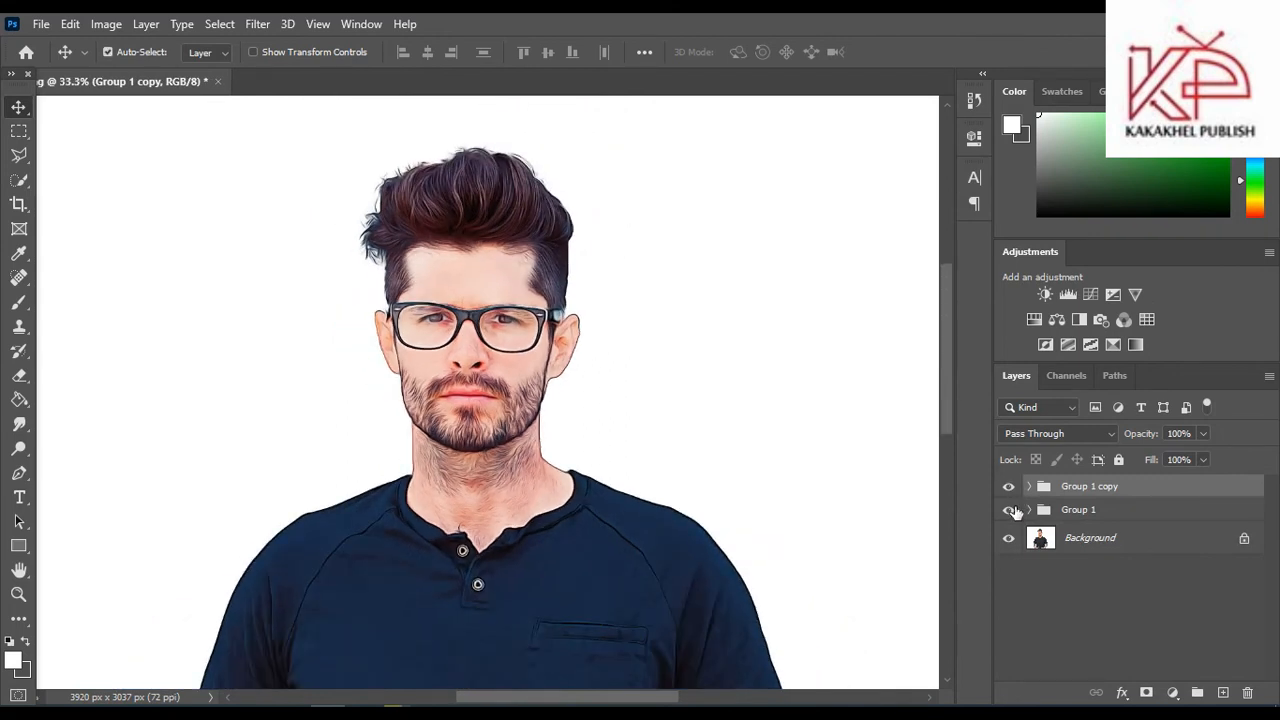
right_click(1081, 488)
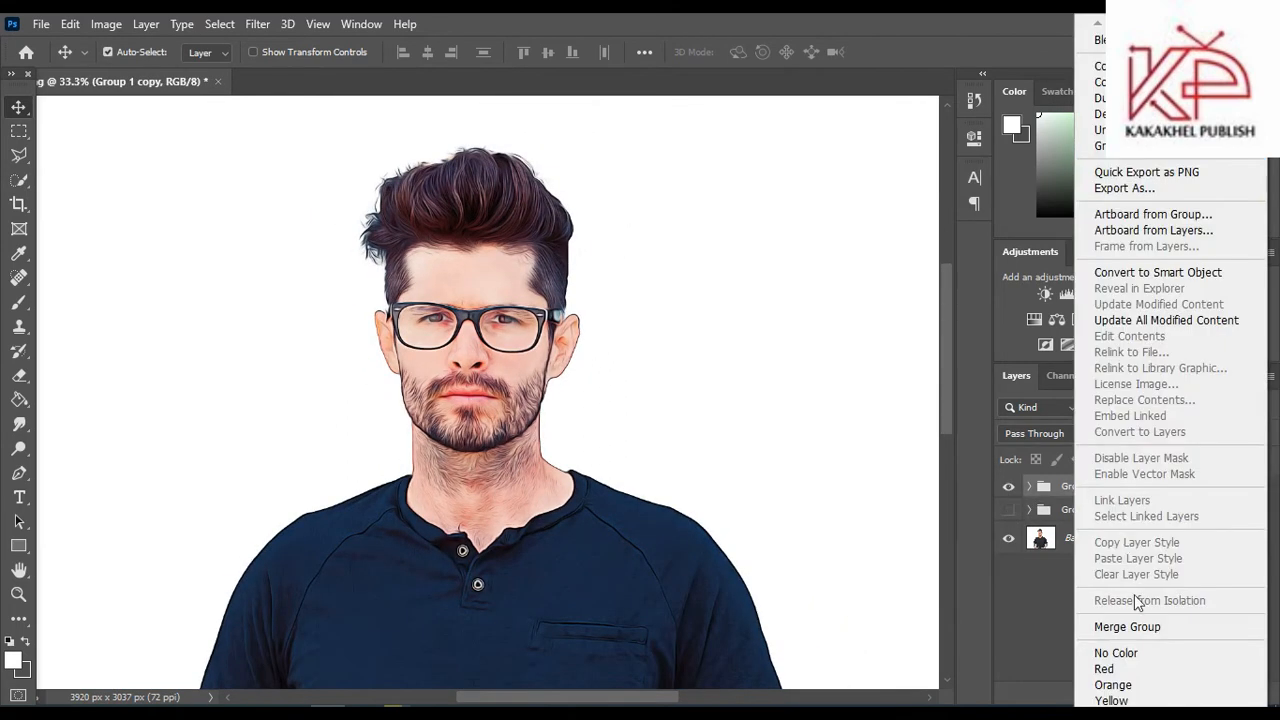
left_click(1138, 628)
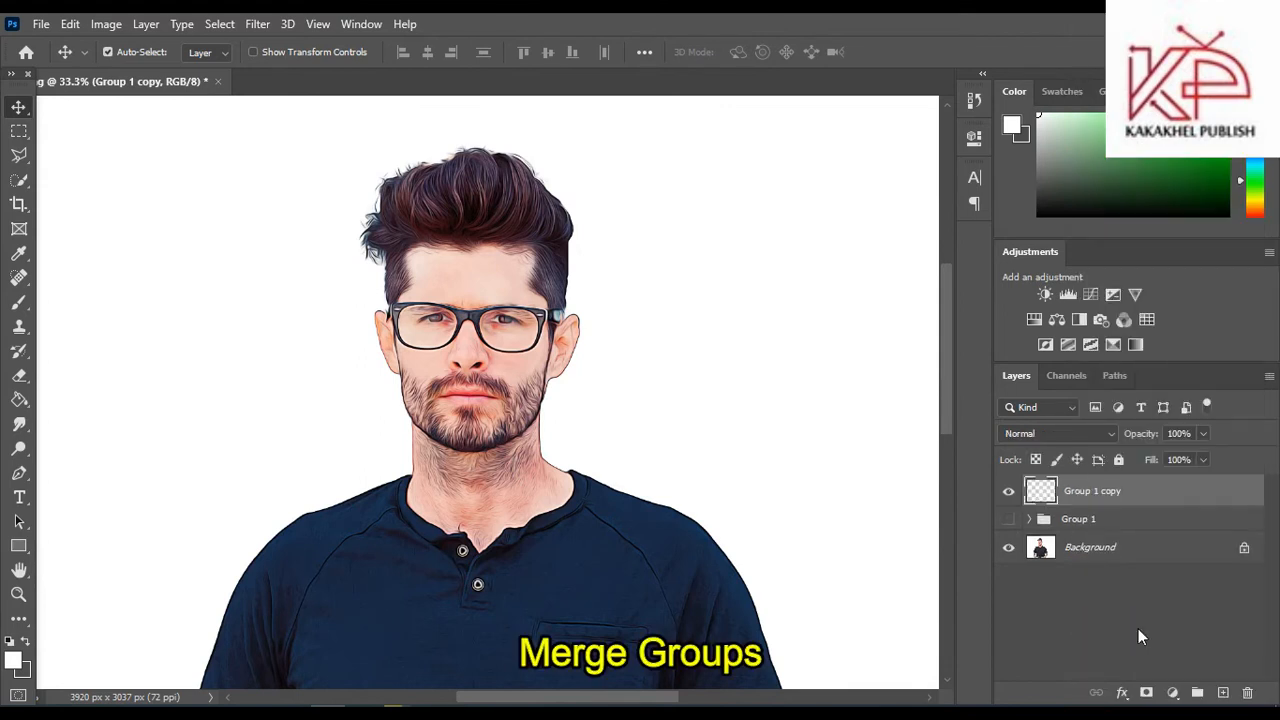
- Duplicate the merged Group 1 copy layer within the same document
right_click(1090, 490)
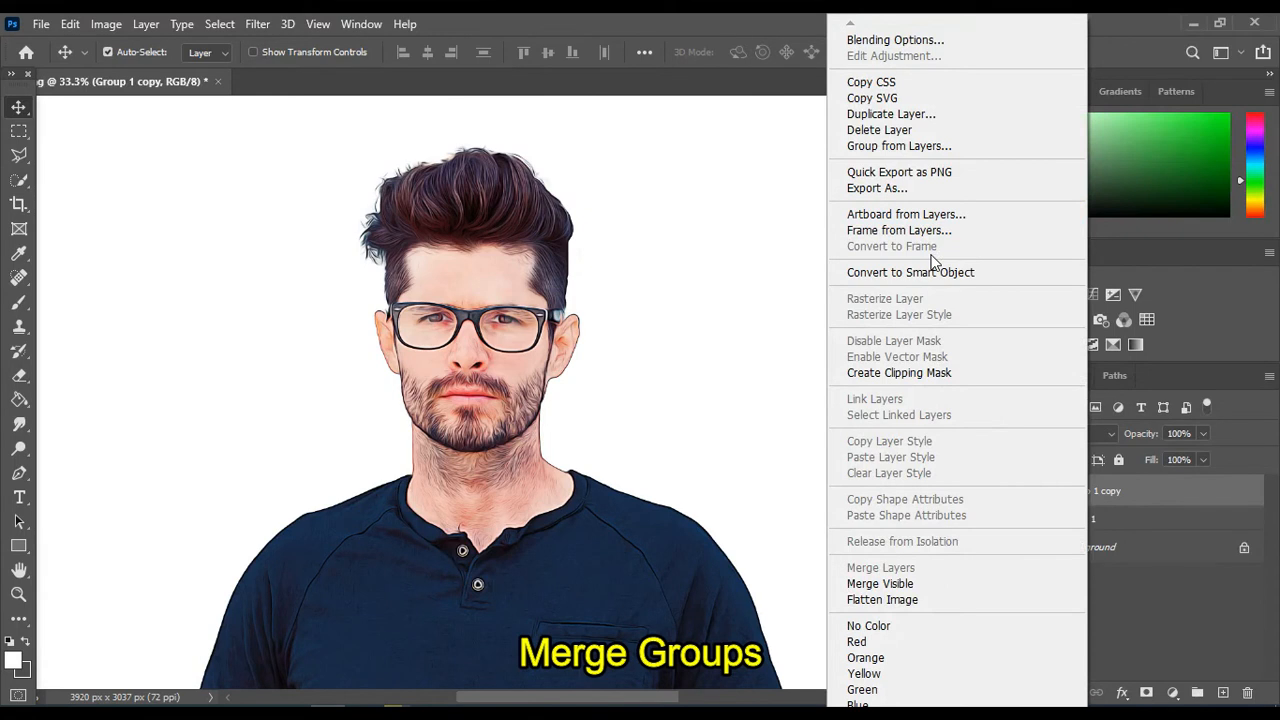
left_click(920, 114)
left_click(794, 195)
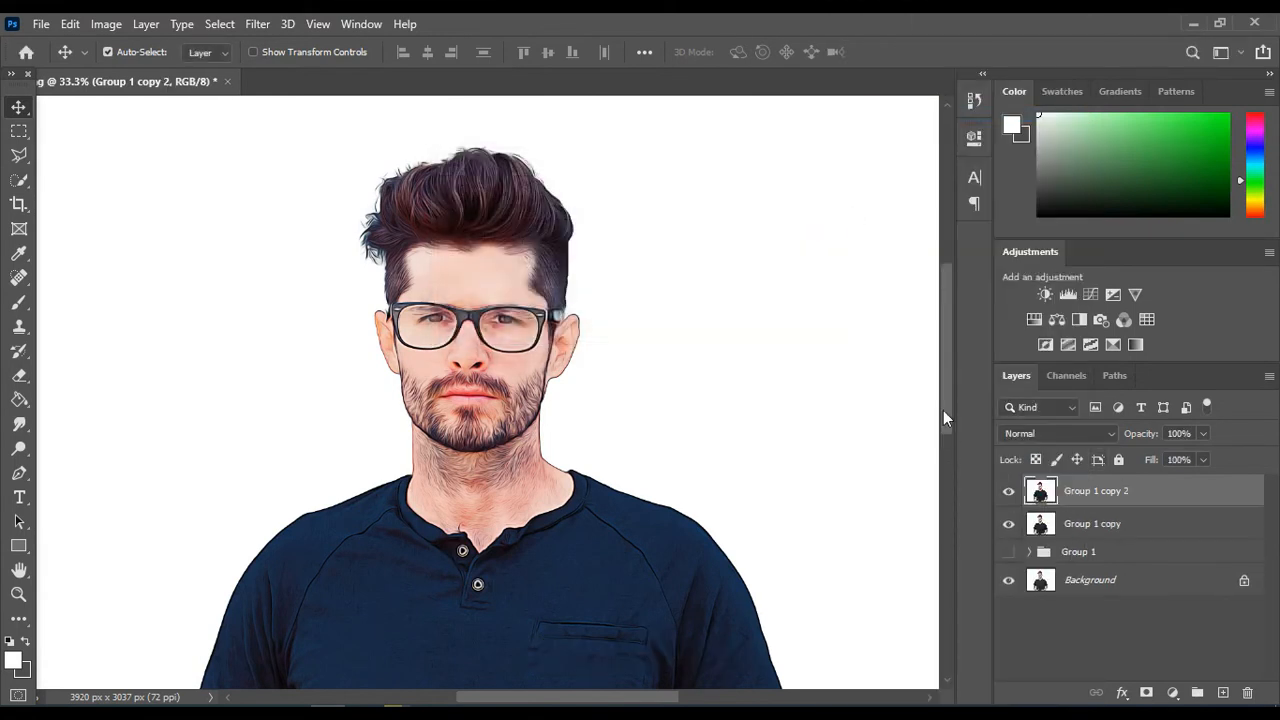
- Apply the Filter Gallery's Paint Daubs filter to the Group 1 copy 2 layer with Brush Size 1
left_click(219, 23)
mouse_move(257, 23)
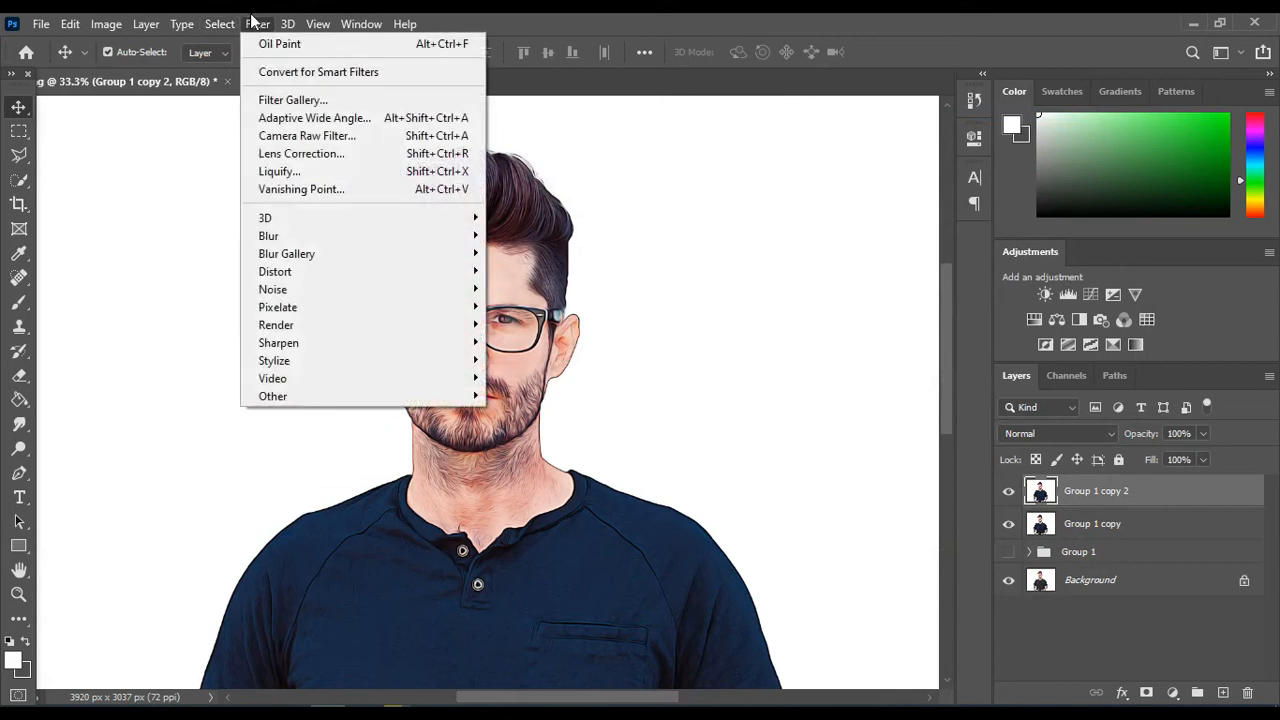
left_click(296, 100)
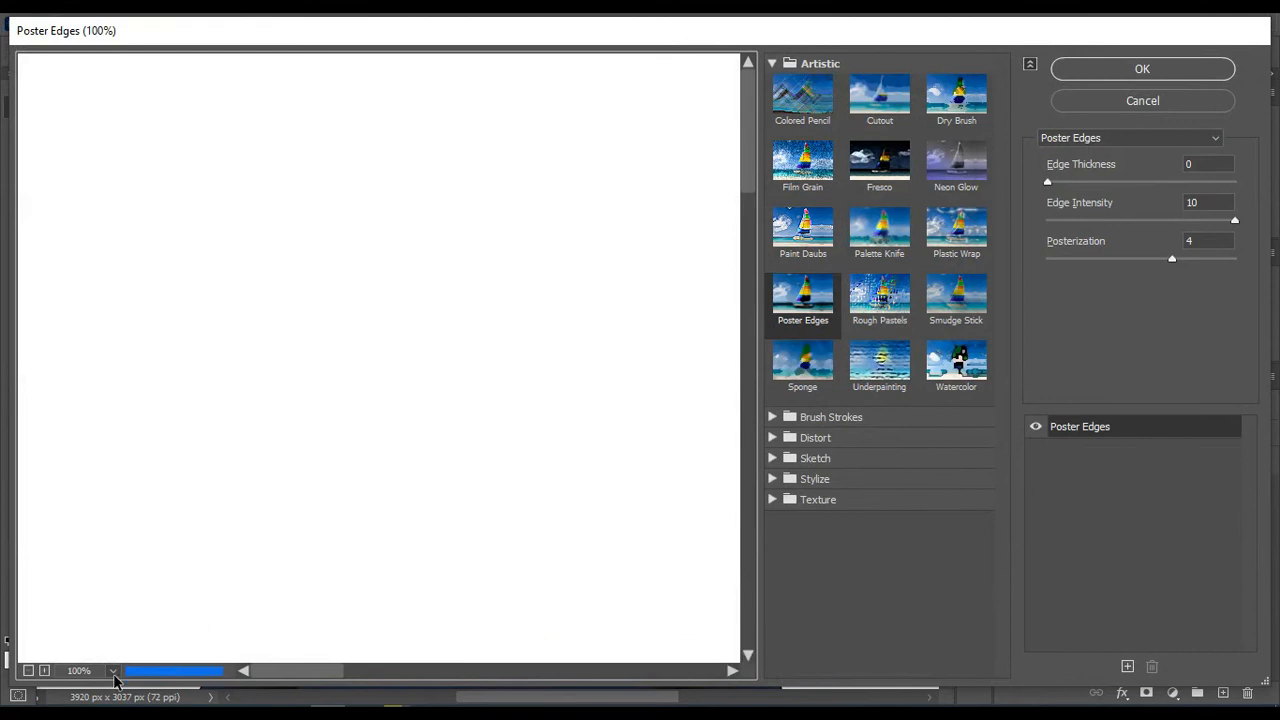
left_click(113, 670)
left_click(165, 629)
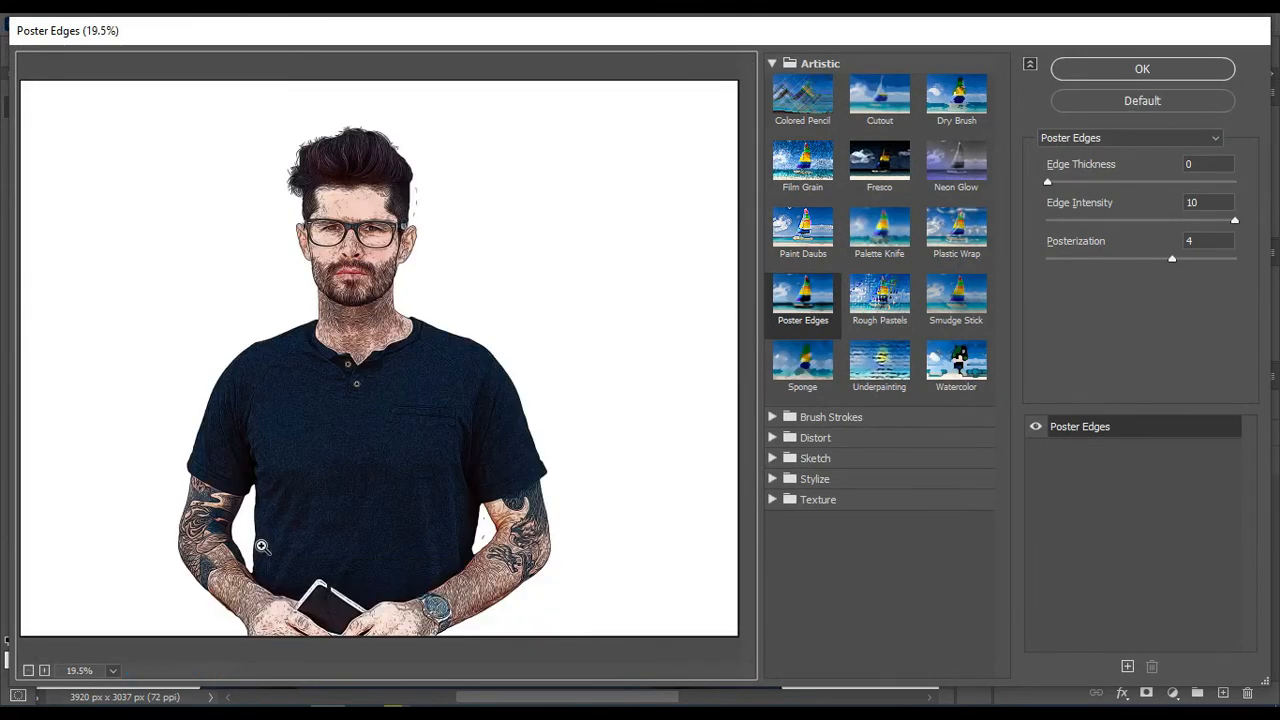
left_click(301, 527, "ctrl")
left_click(301, 527, "ctrl")
key("ctrl+plus")
left_click_drag(749, 428, 757, 309)
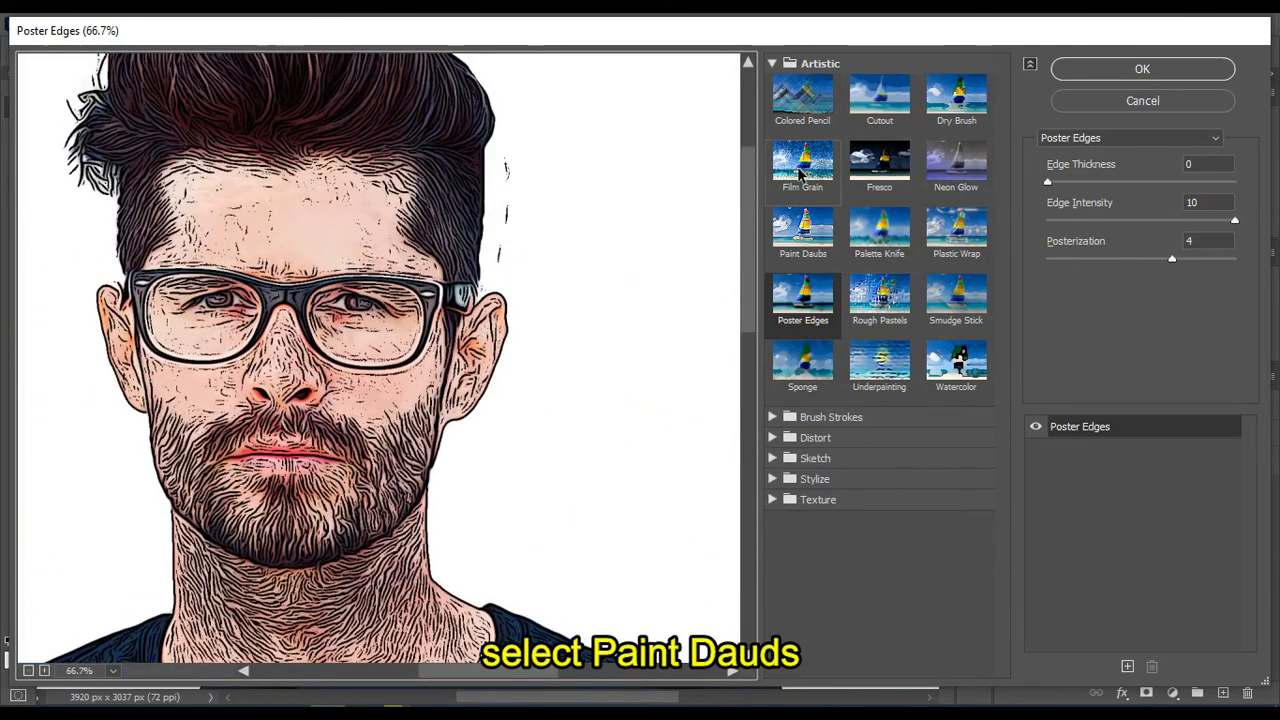
left_click(800, 252)
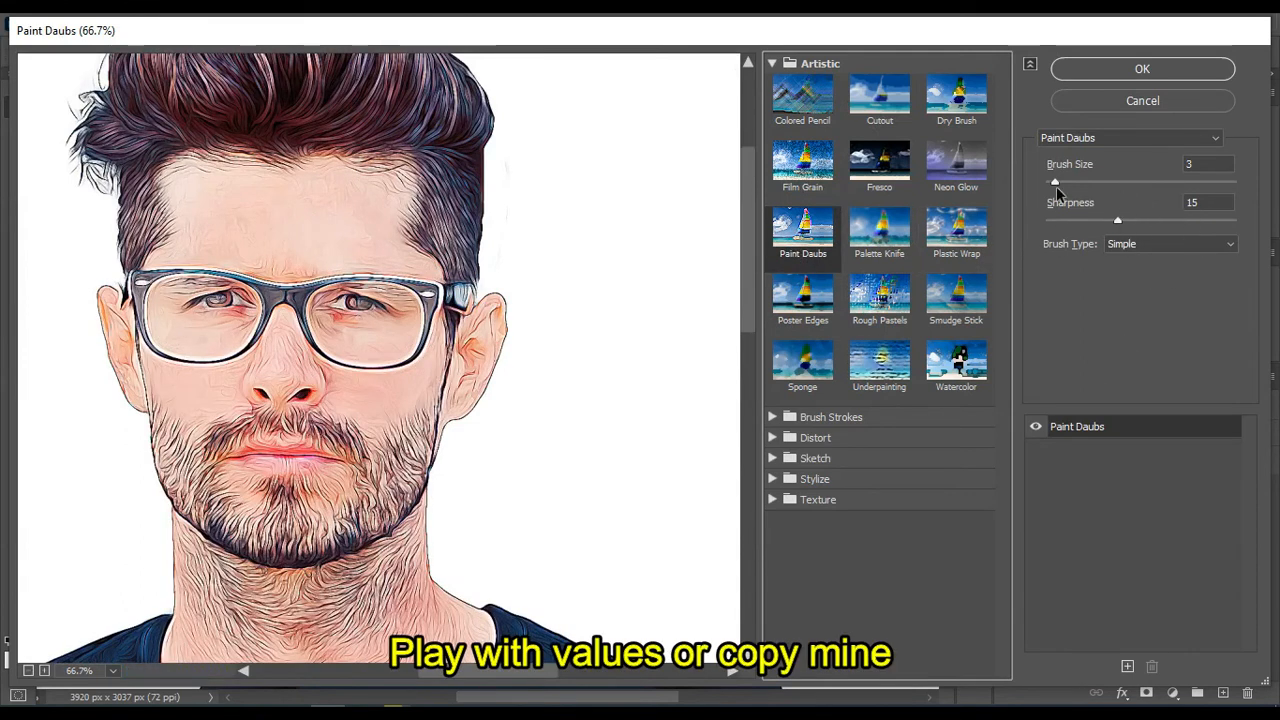
left_click_drag(1055, 182, 1048, 182)
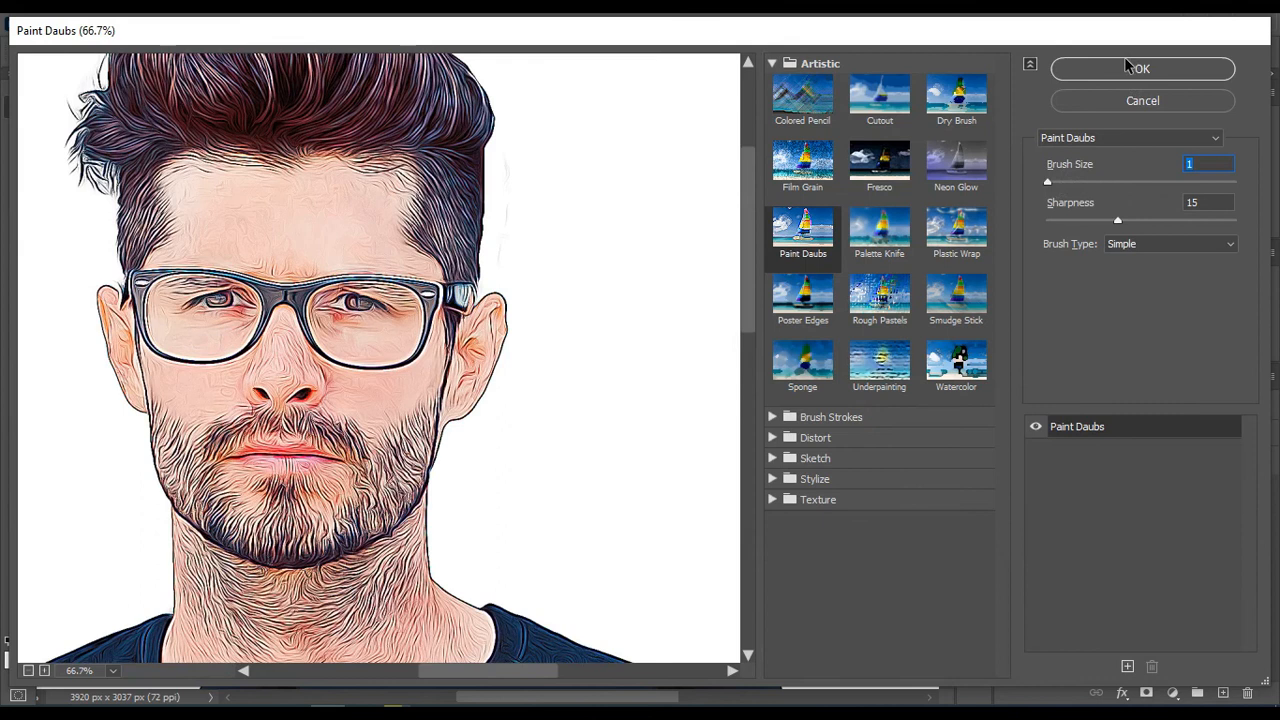
left_click(1131, 69)
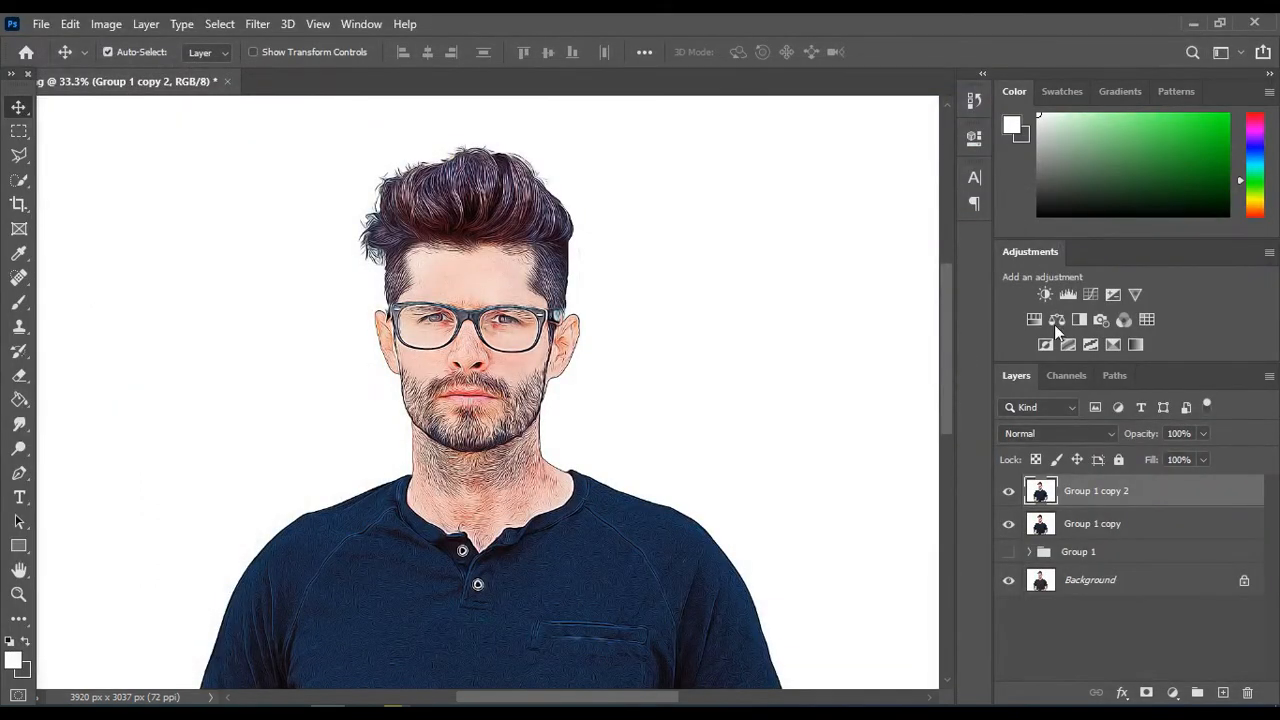
- Set the Group 1 copy 2 layer's blending mode to Soft Light and its opacity to 32%
left_click(1055, 433)
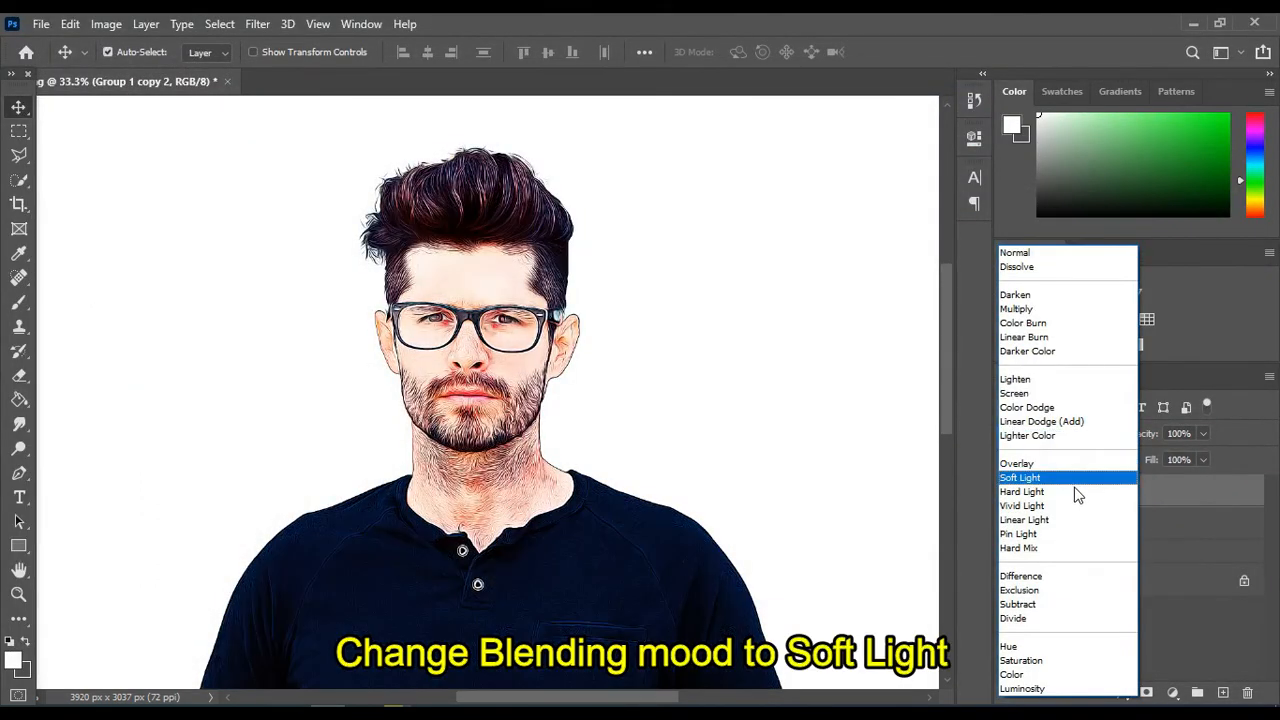
left_click(1060, 479)
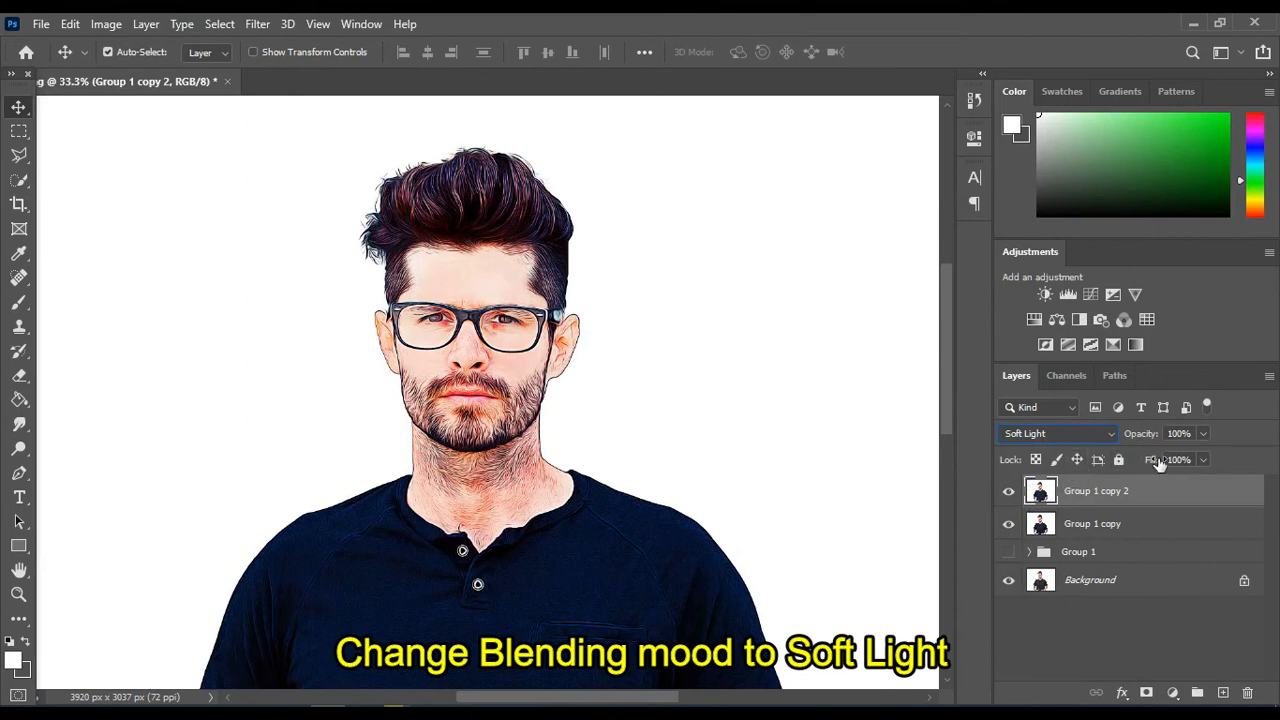
key("ctrl+plus")
key("ctrl+plus")
key("ctrl+plus")
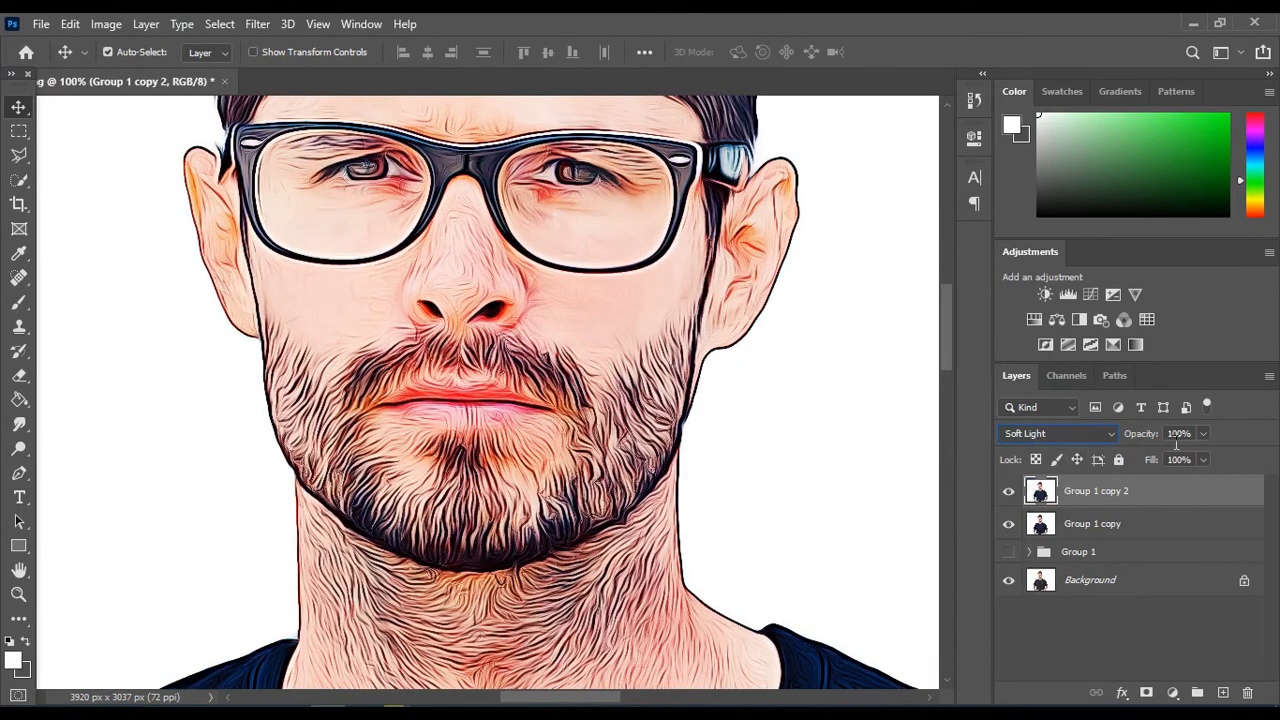
left_click(1203, 434)
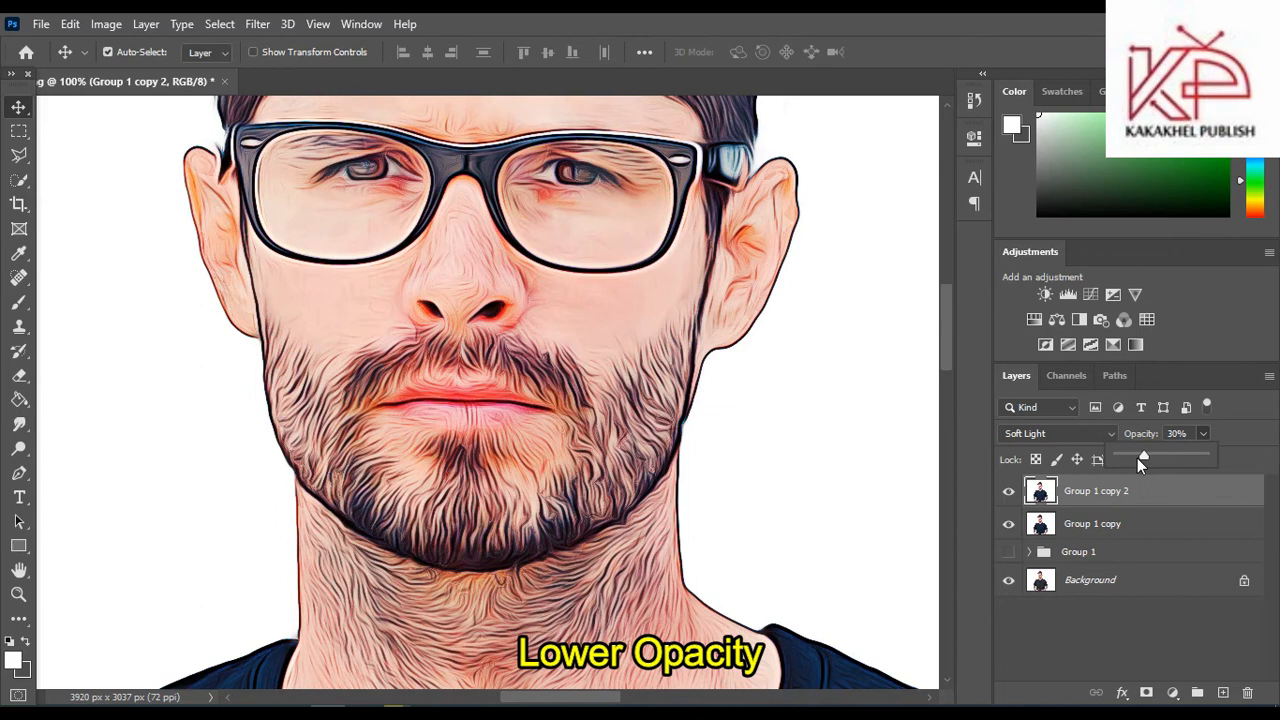
left_click_drag(1137, 458, 1134, 458)
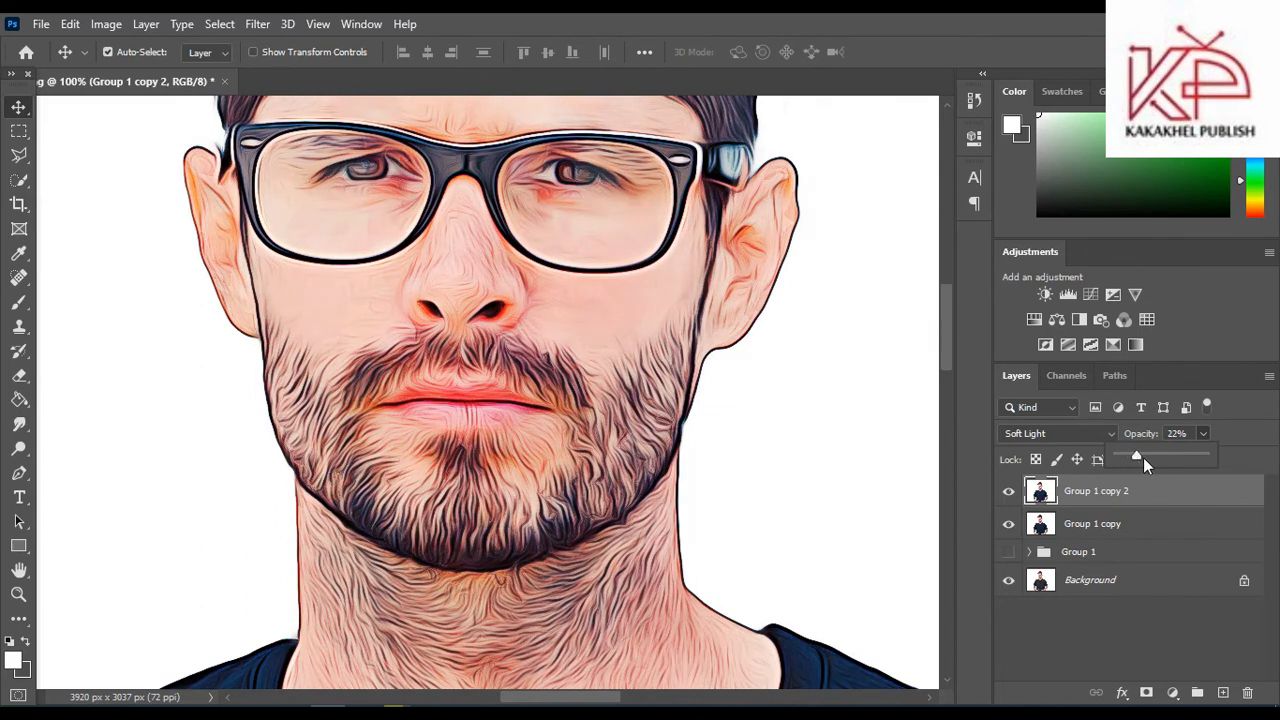
left_click_drag(1146, 457, 1142, 452)
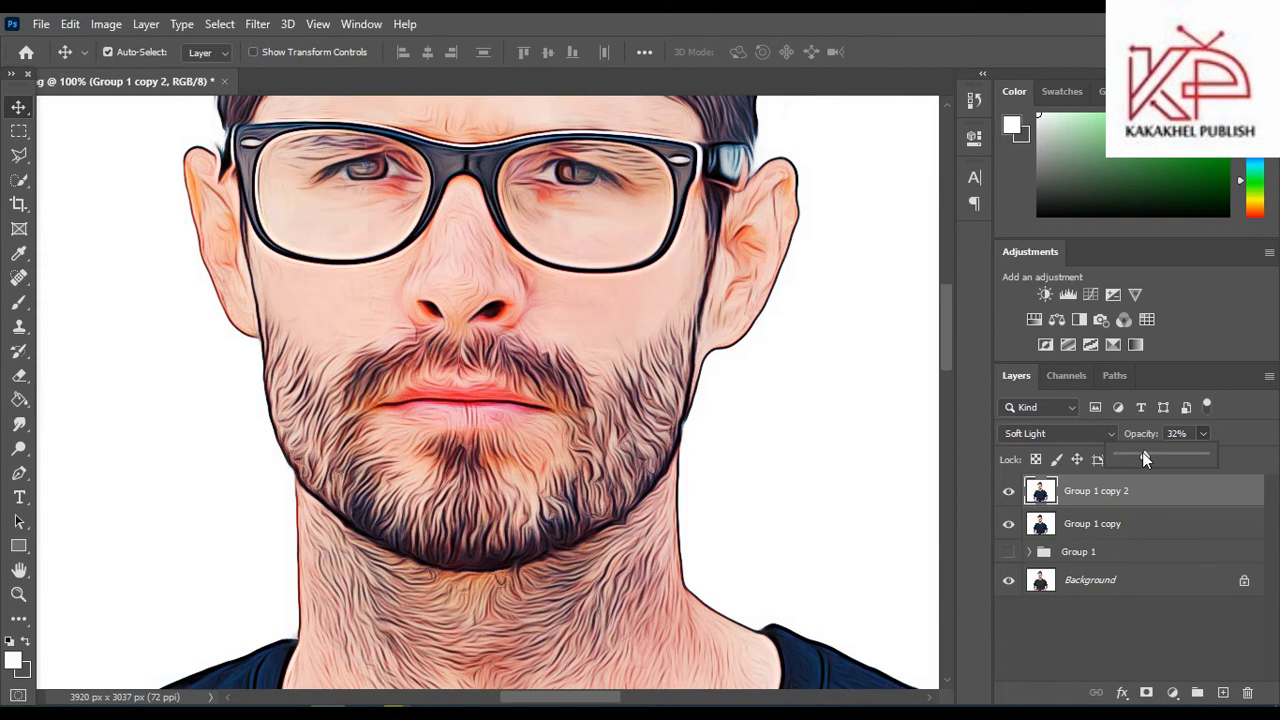
left_click(1169, 631)
- Merge the Group 1 copy 2 and Group 1 copy layers into one layer
scroll(520, 368, "up", 10)
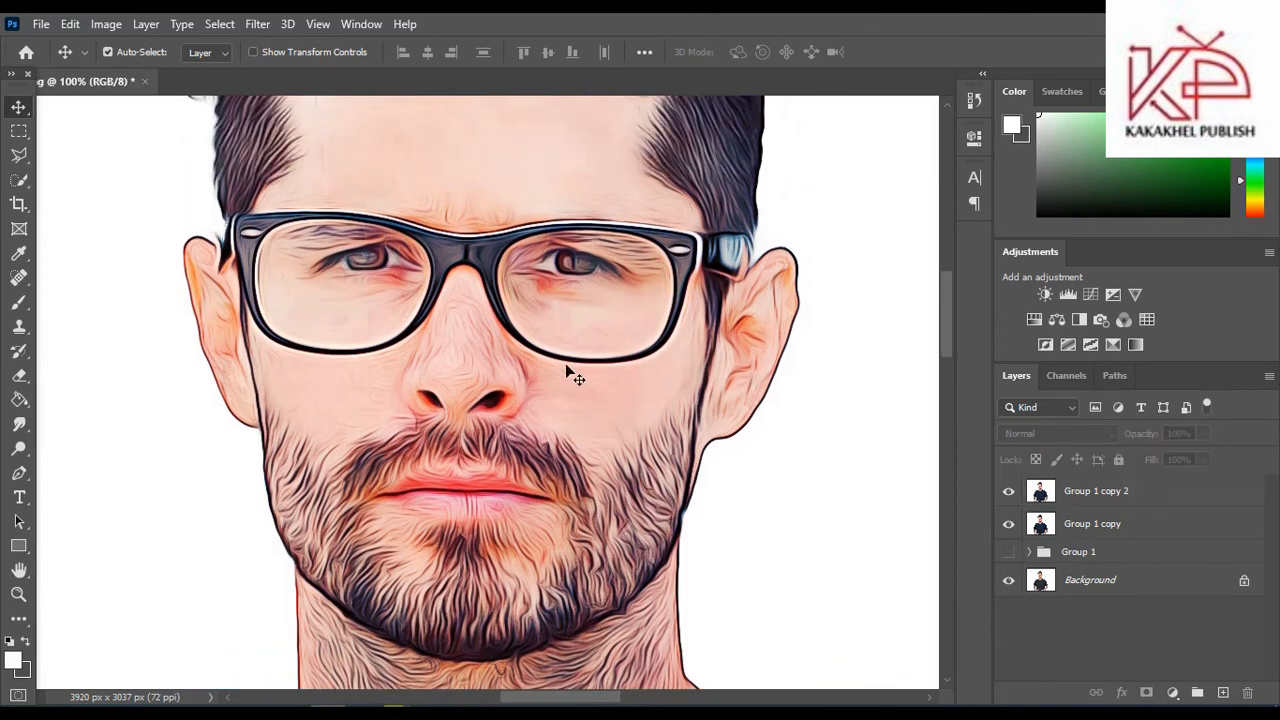
key("ctrl+minus")
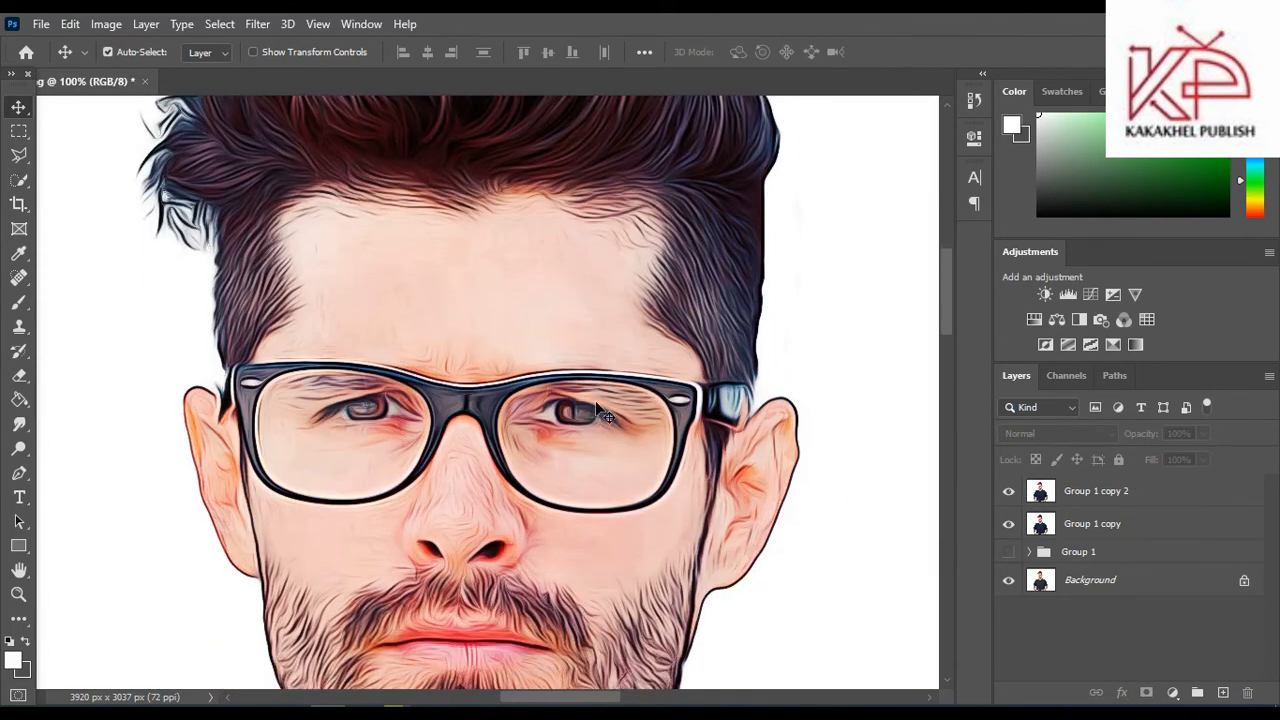
key("ctrl+minus")
left_click(1095, 500)
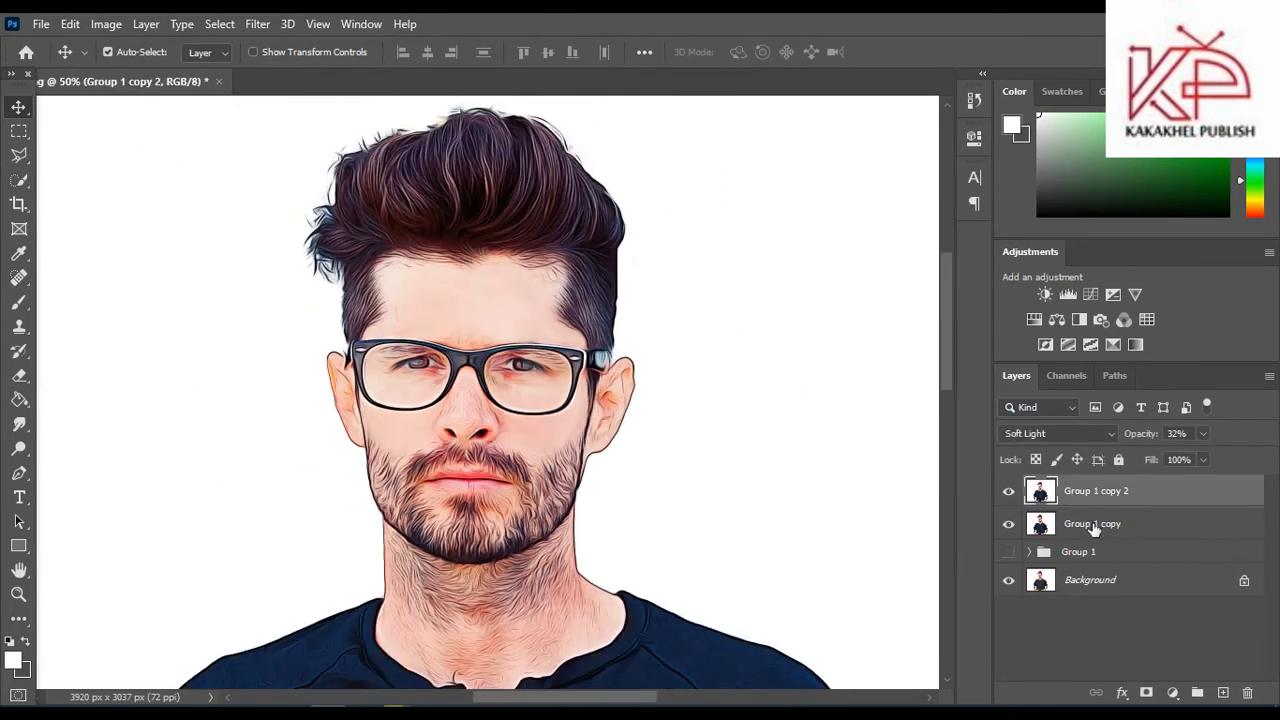
left_click(1095, 524, "shift")
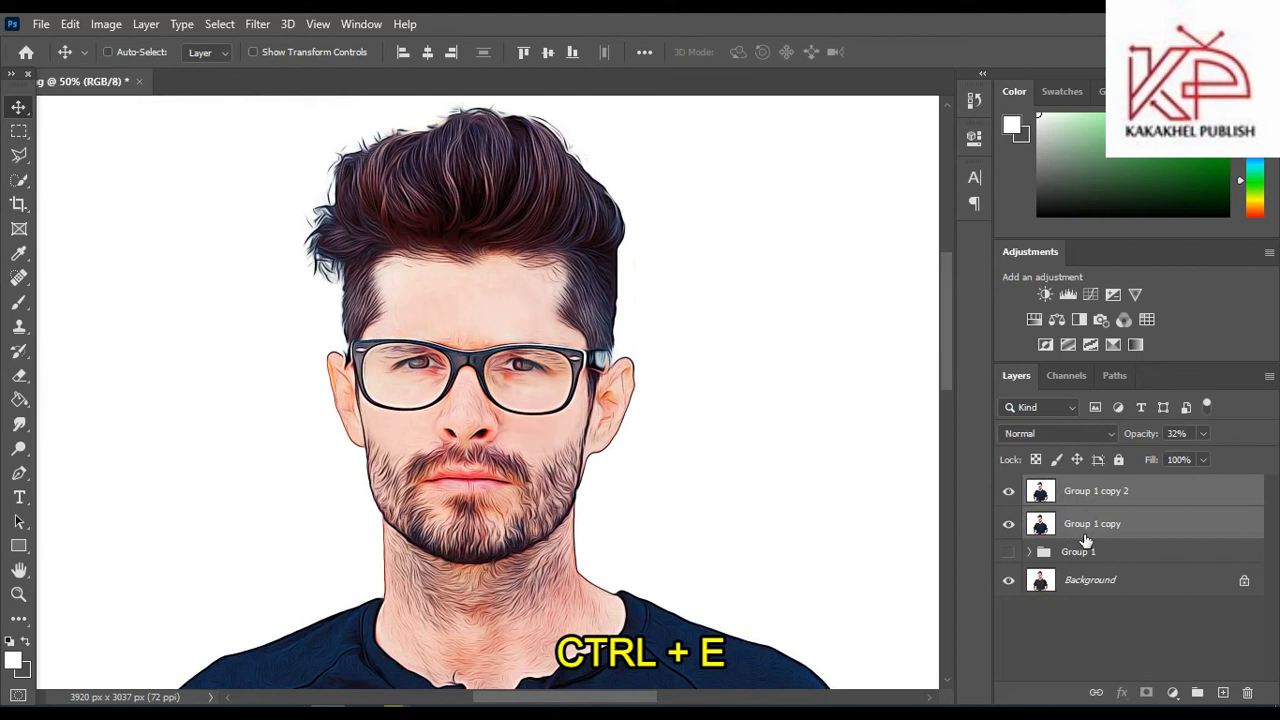
key("ctrl+e")
- Duplicate the newly merged Group 1 copy 2 layer
right_click(1107, 497)
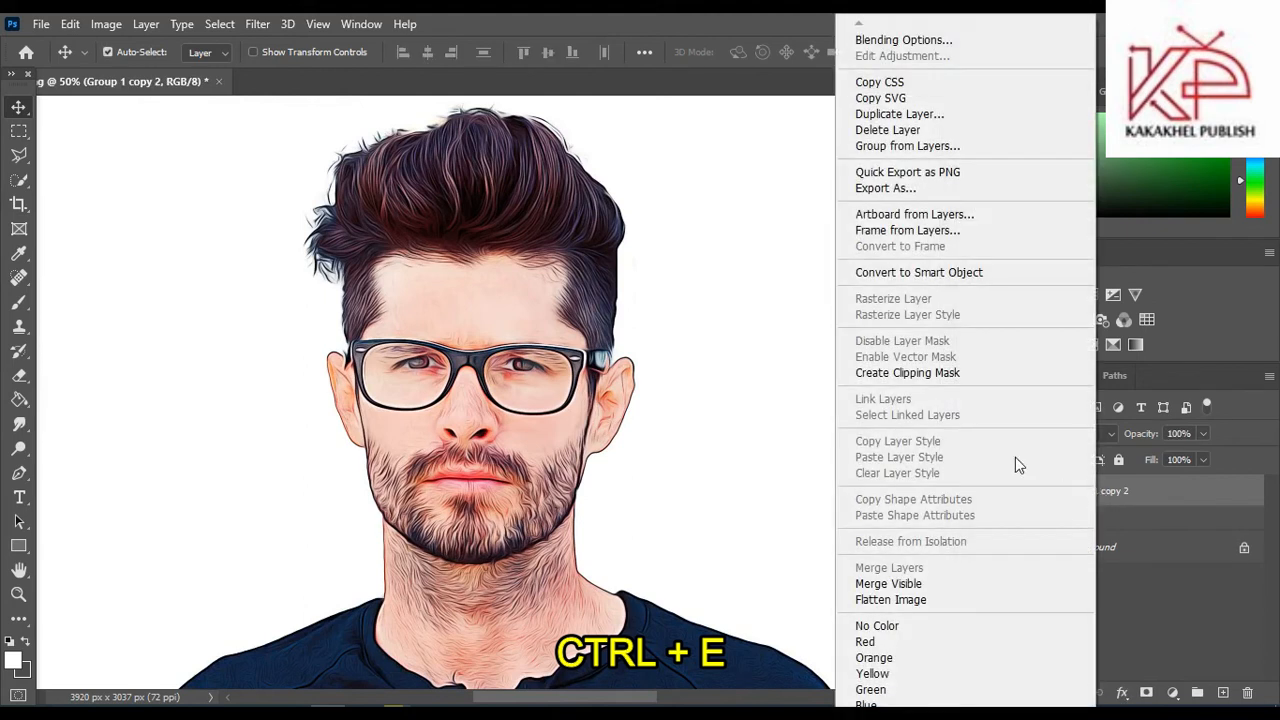
left_click(921, 116)
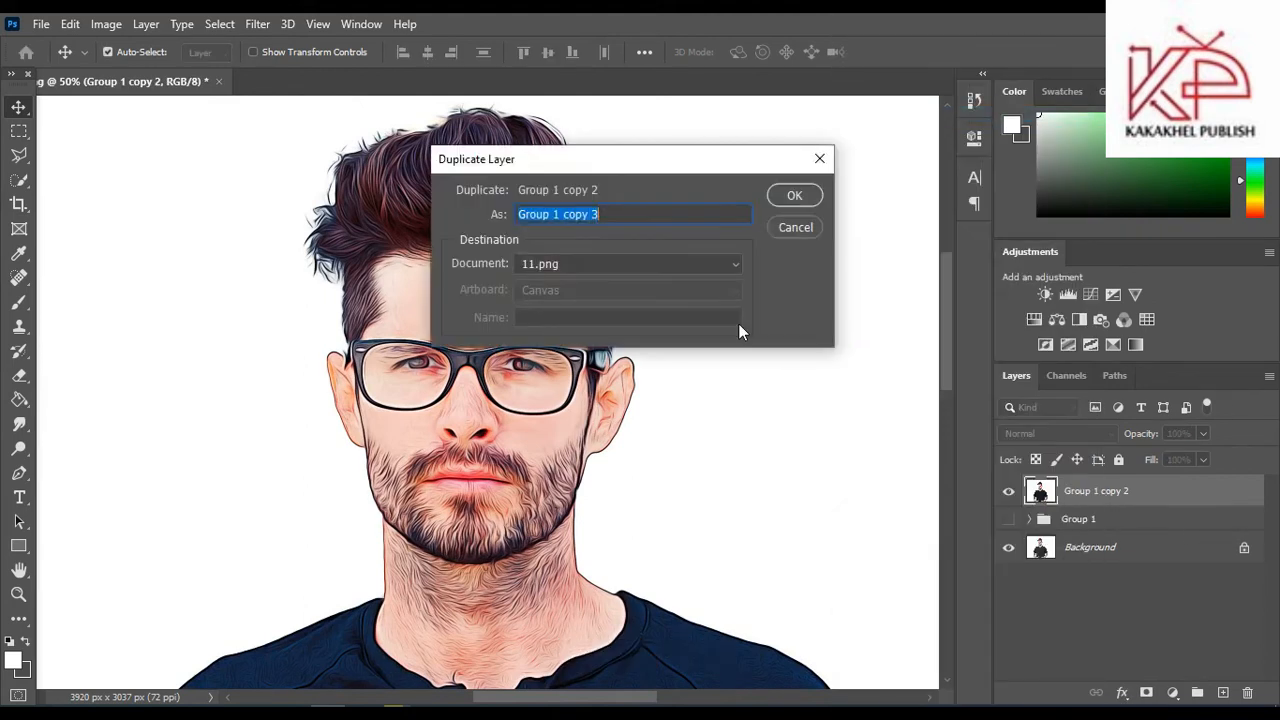
left_click(786, 195)
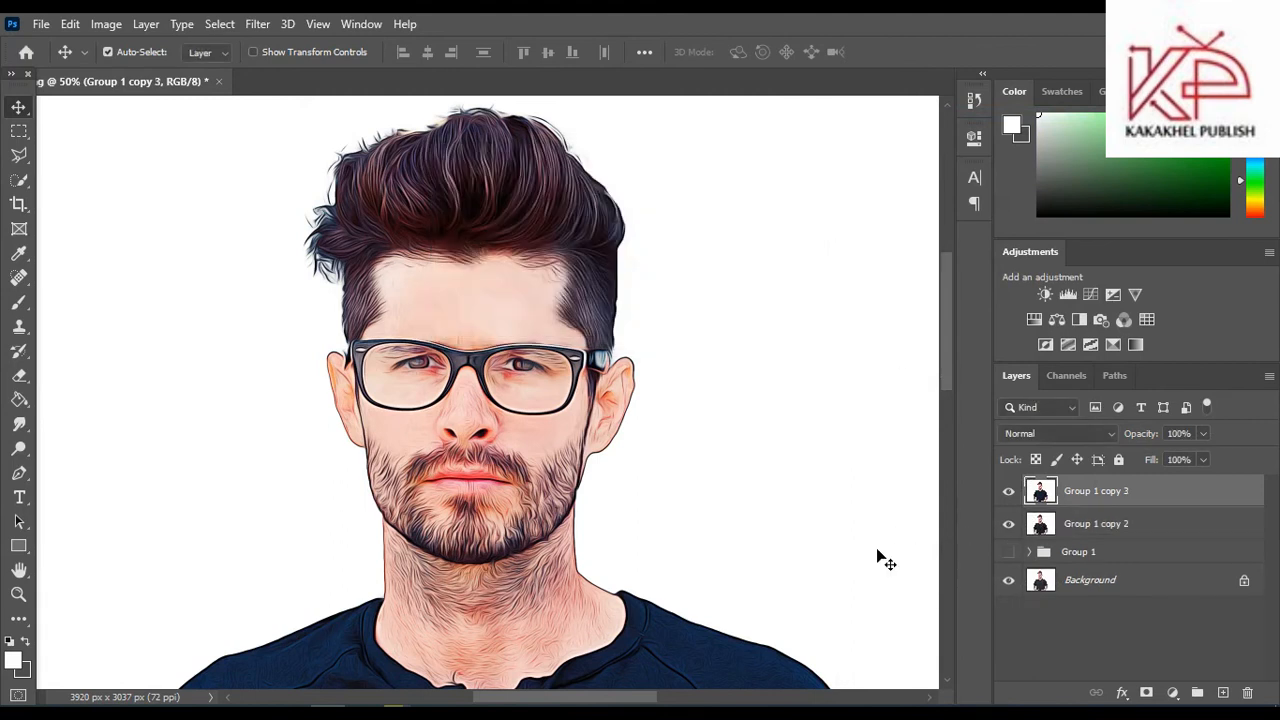
- Outline the man's head with the Polygonal Lasso, following the jawline closely and passing loosely around the ears and hair
left_click(24, 157)
left_click(24, 157)
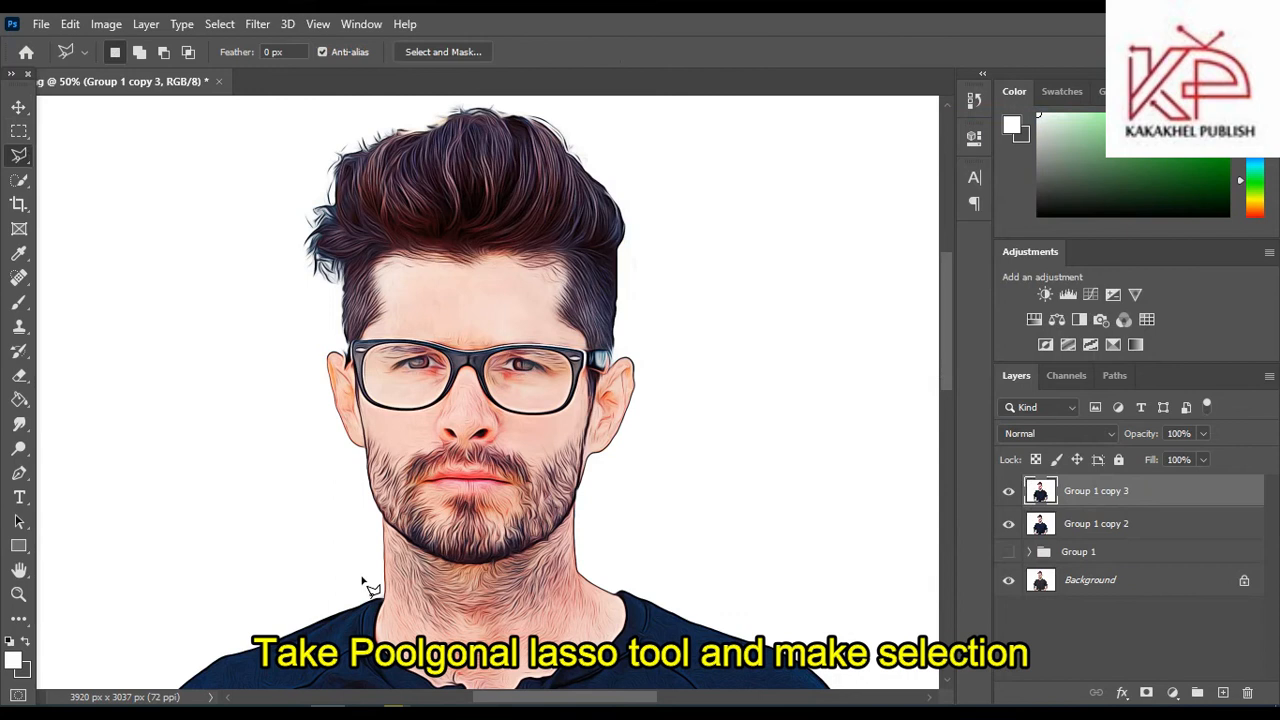
key("ctrl+plus")
left_click(684, 481)
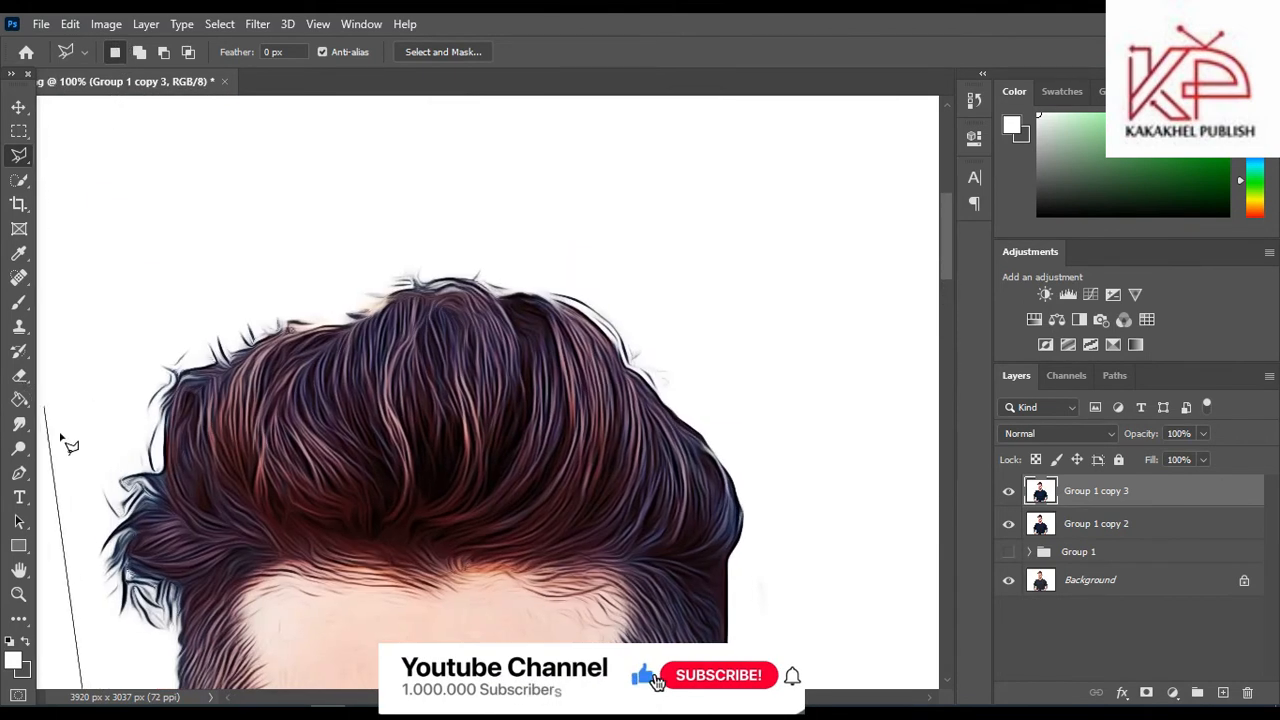
left_click(80, 360)
left_click(145, 263)
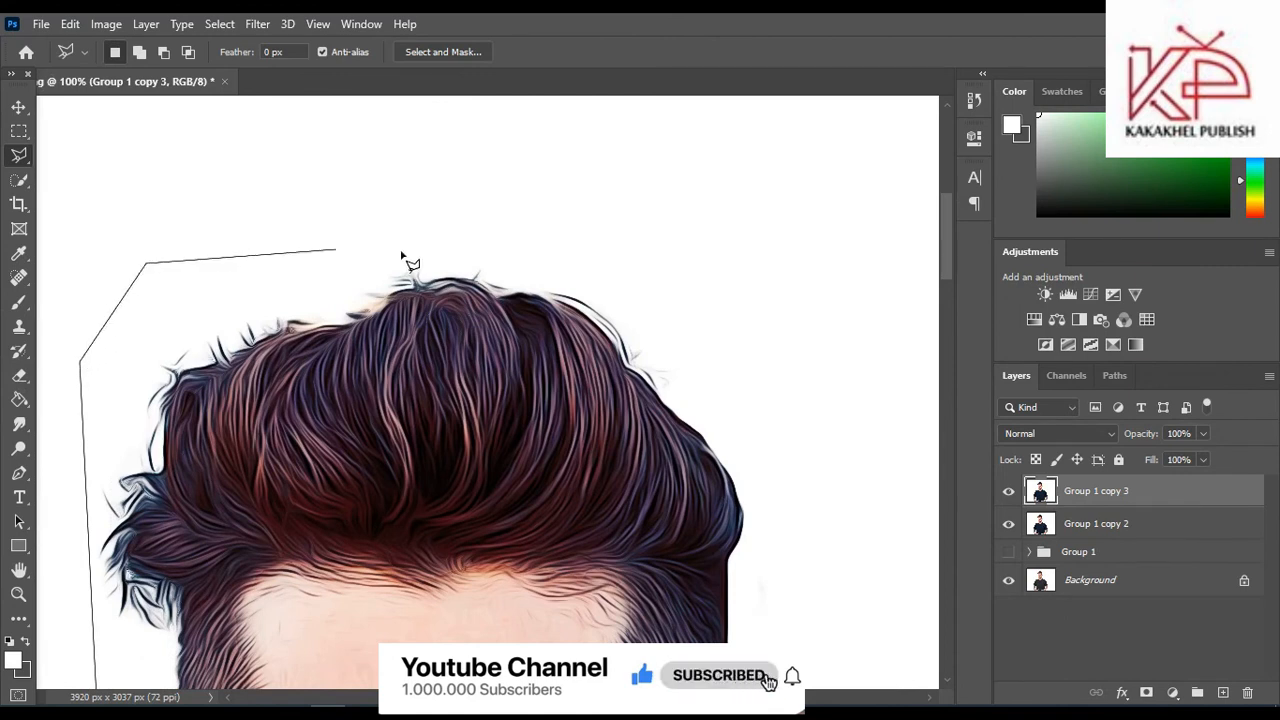
left_click(715, 247)
left_click(930, 287)
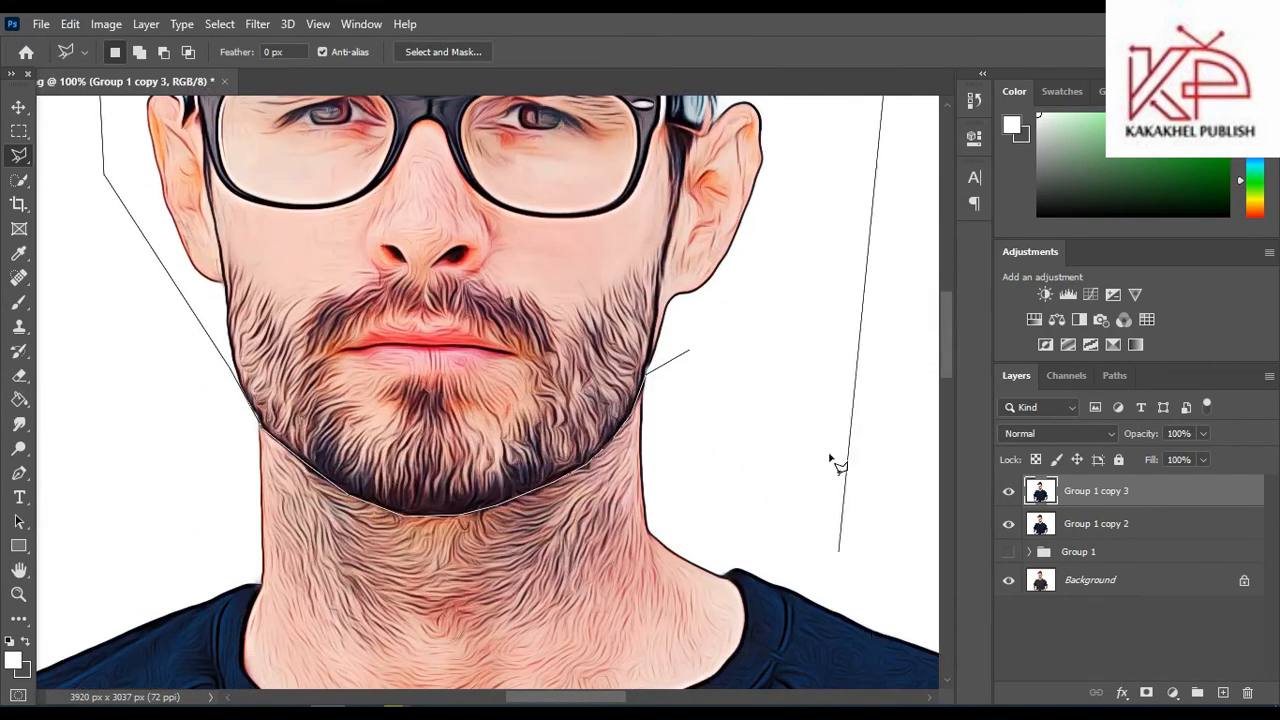
left_click(783, 296)
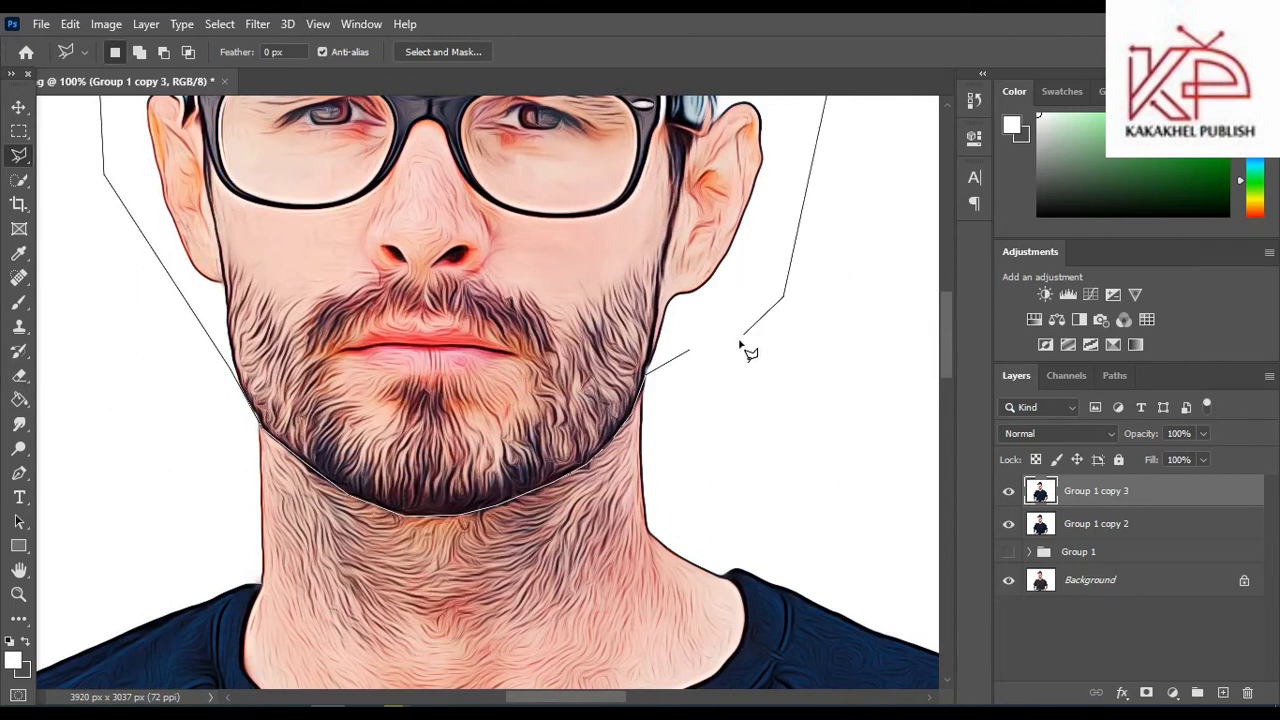
left_click(689, 357)
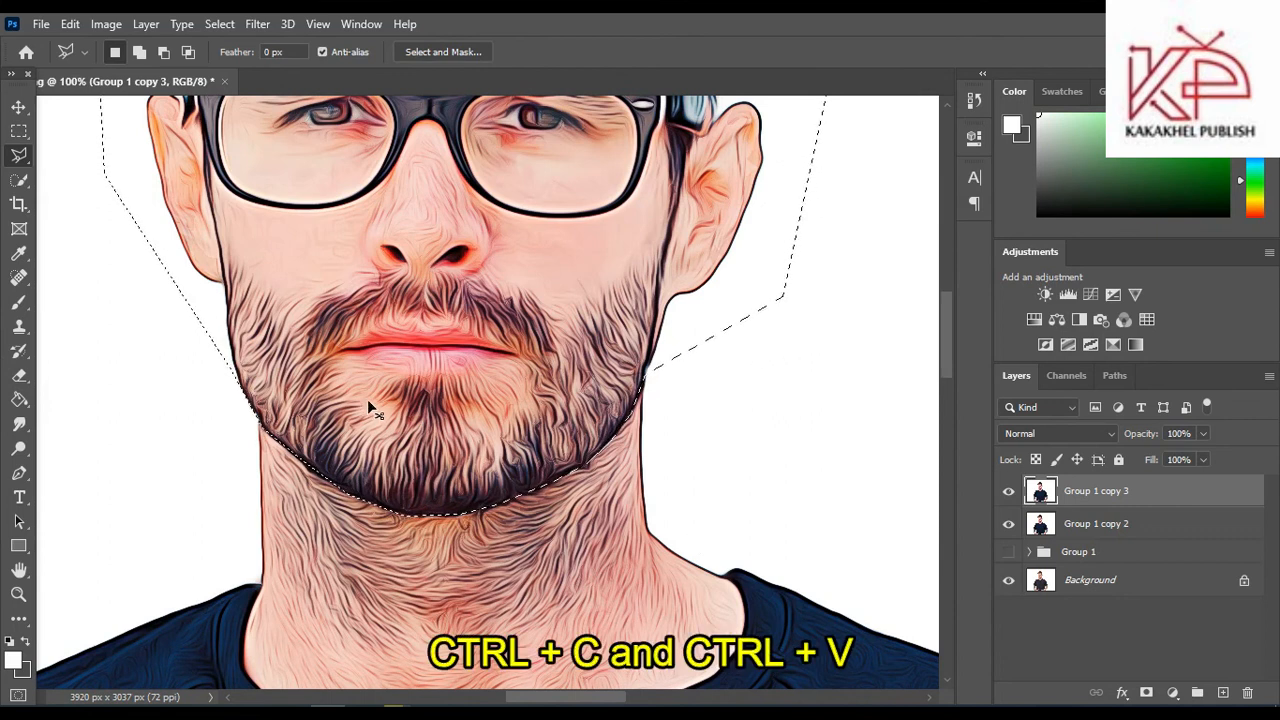
- Copy the selected head to a new layer and load that layer's outline as a selection
key("ctrl+c")
key("ctrl+v")
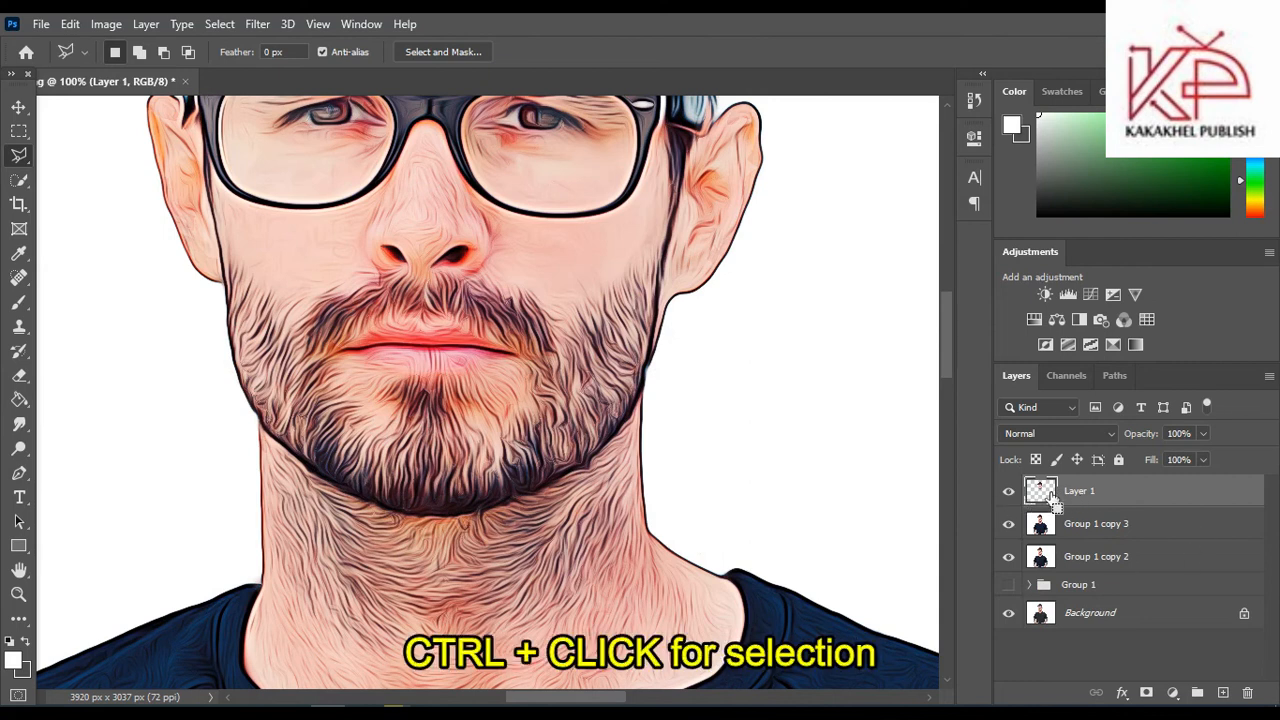
left_click(1044, 492, "ctrl")
scroll(526, 200, "up", 3)
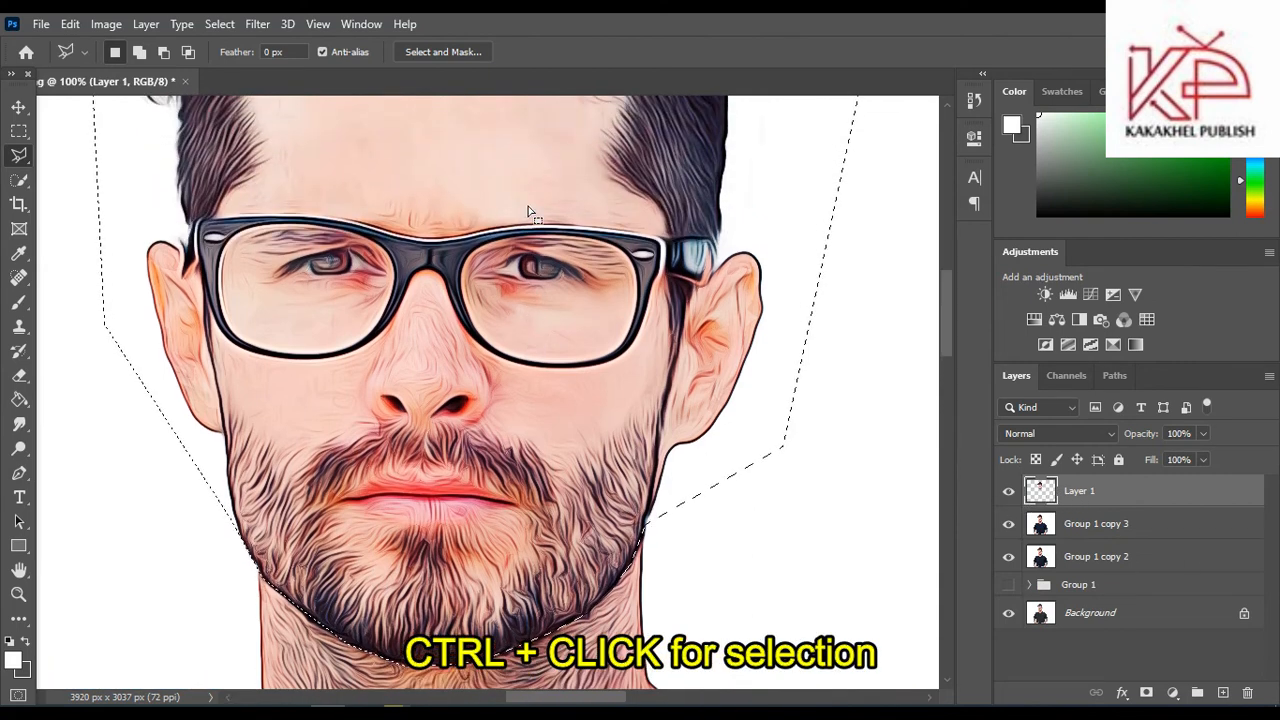
key("ctrl+minus")
key("ctrl+minus")
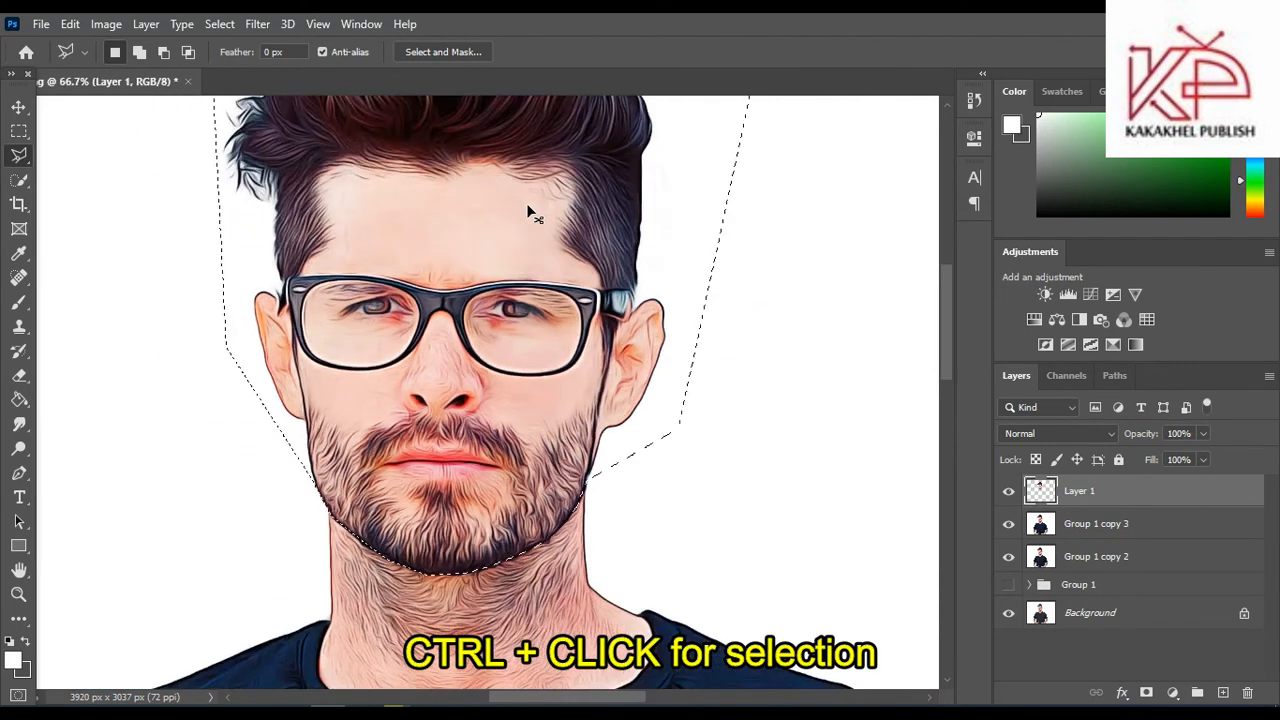
- Invert the head selection and copy the body area of Group 1 copy 3 to a new layer
left_click(217, 24)
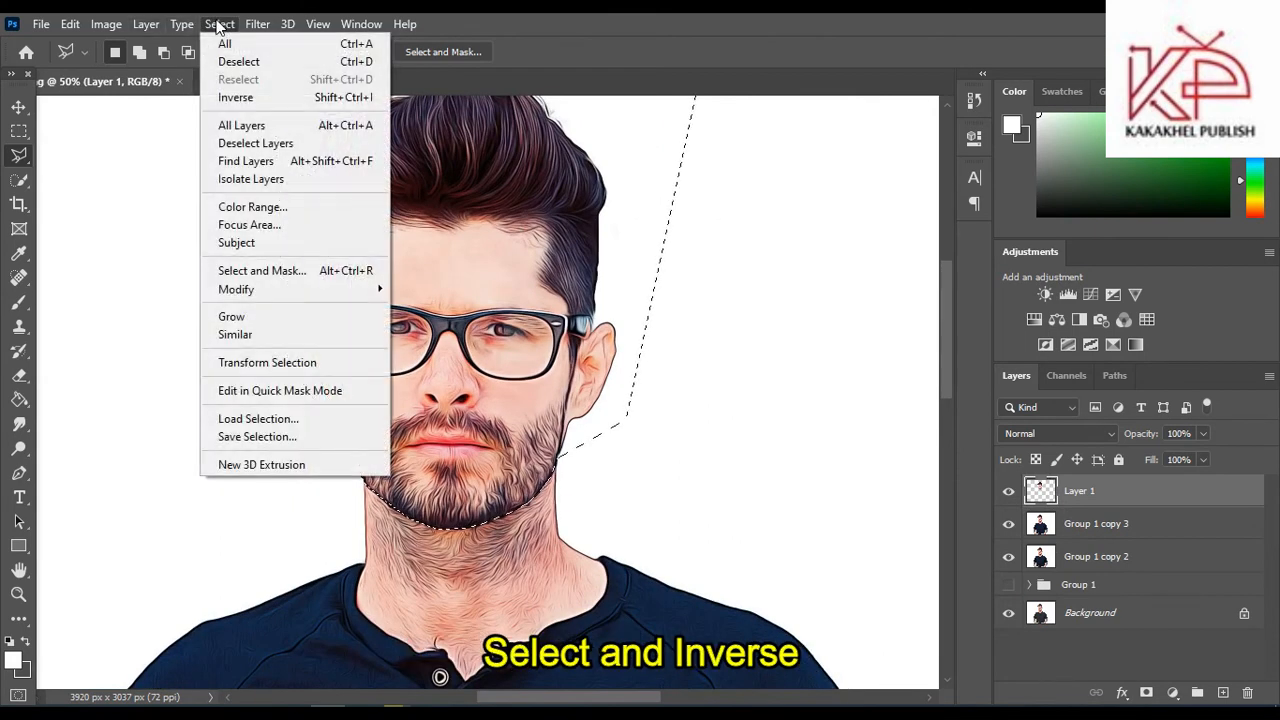
left_click(238, 98)
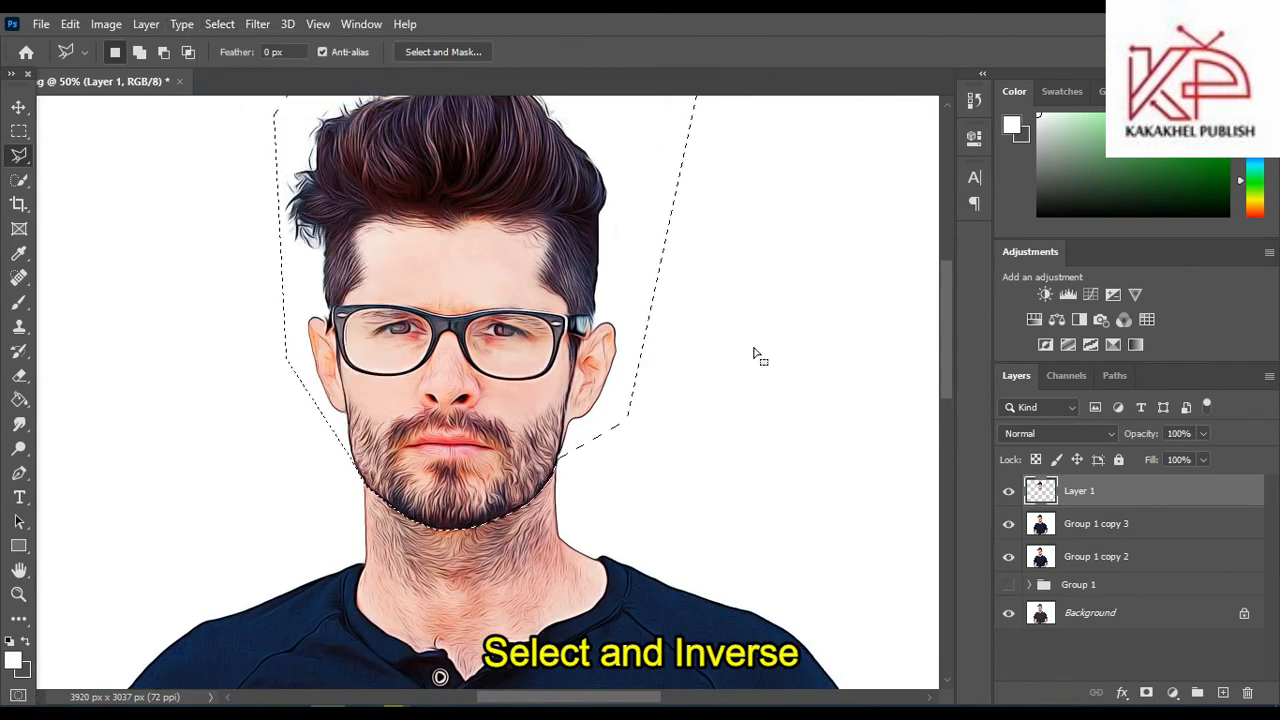
left_click(1088, 538)
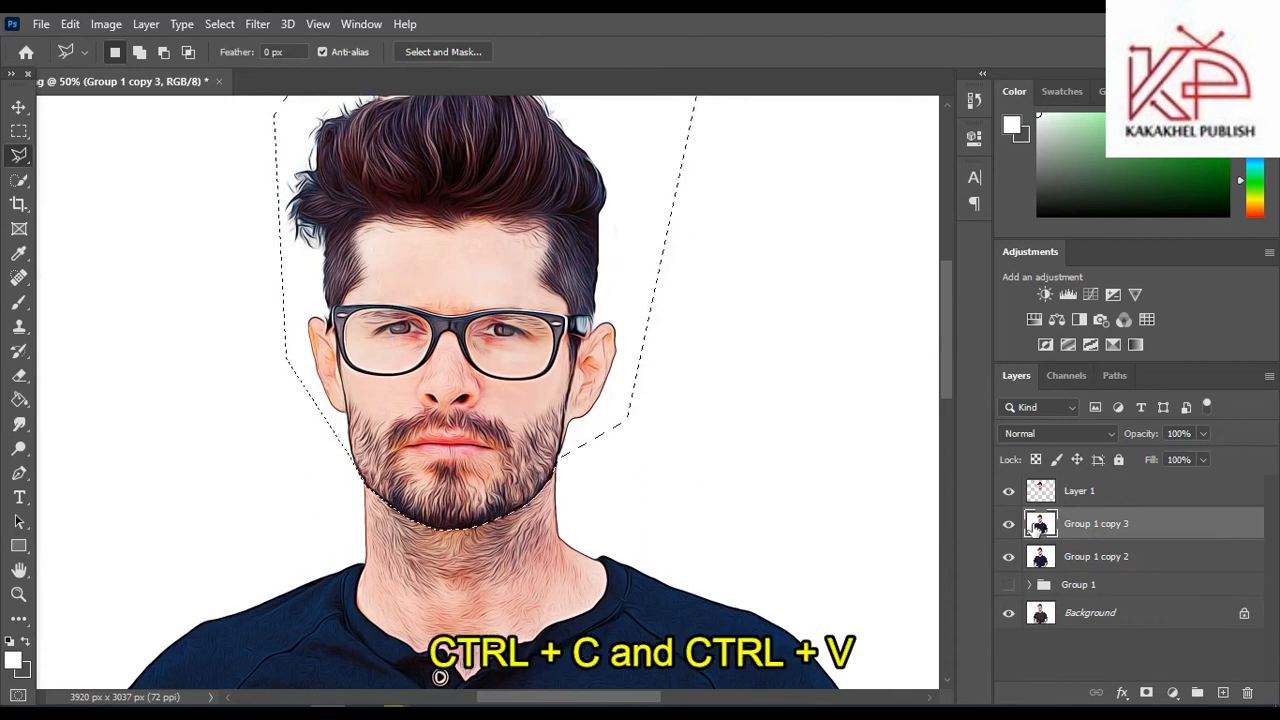
key("ctrl+c")
key("ctrl+v")
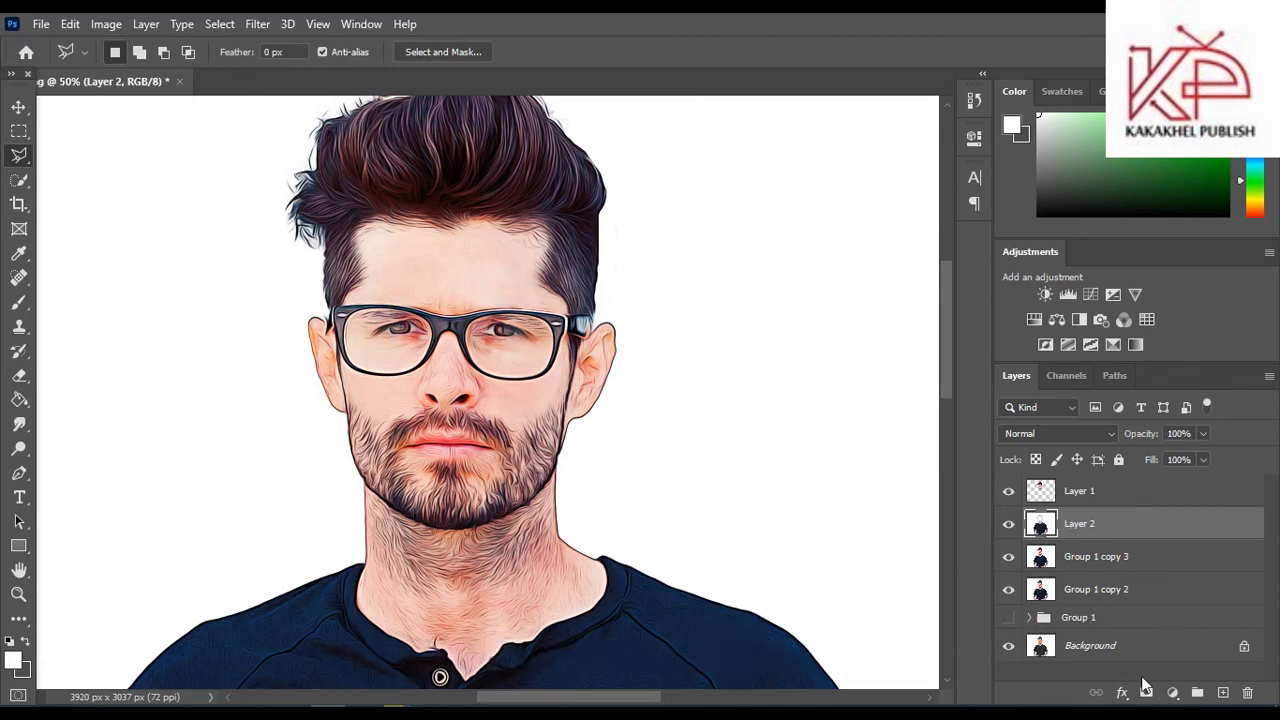
- Add a white (ffffff) Solid Color fill layer directly above Group 1 copy 3
left_click(1096, 563)
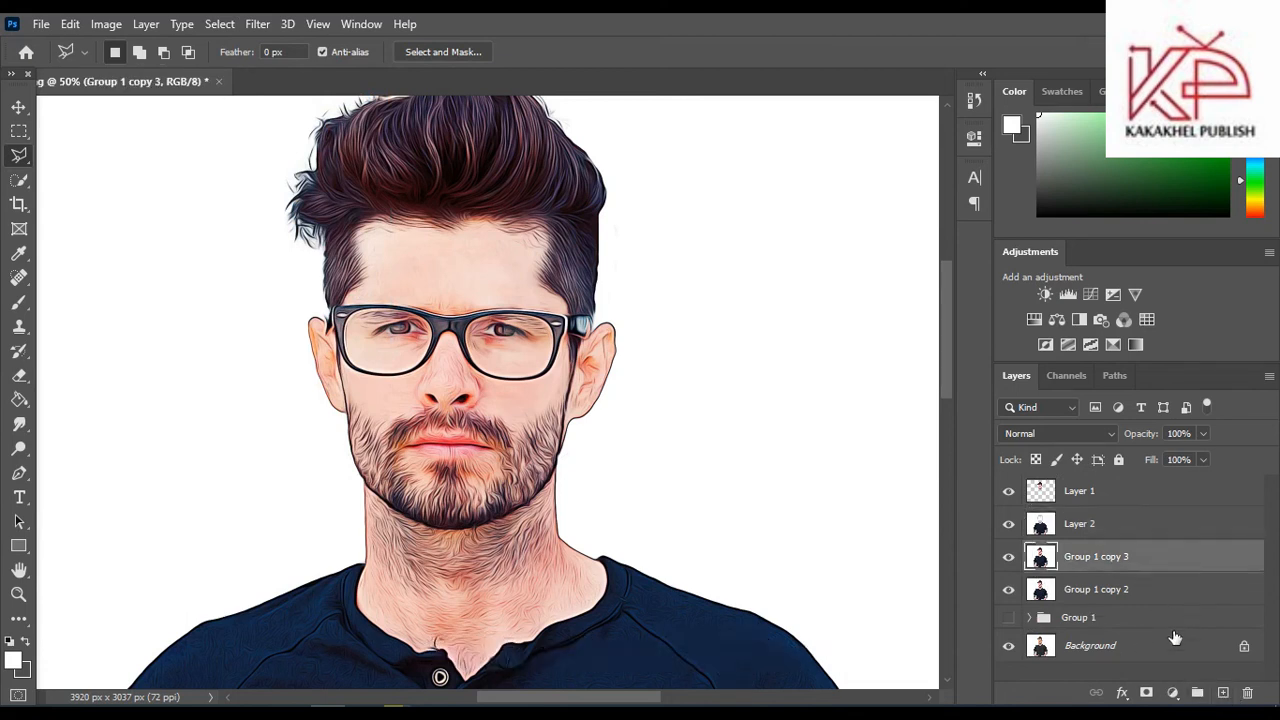
left_click(1173, 692)
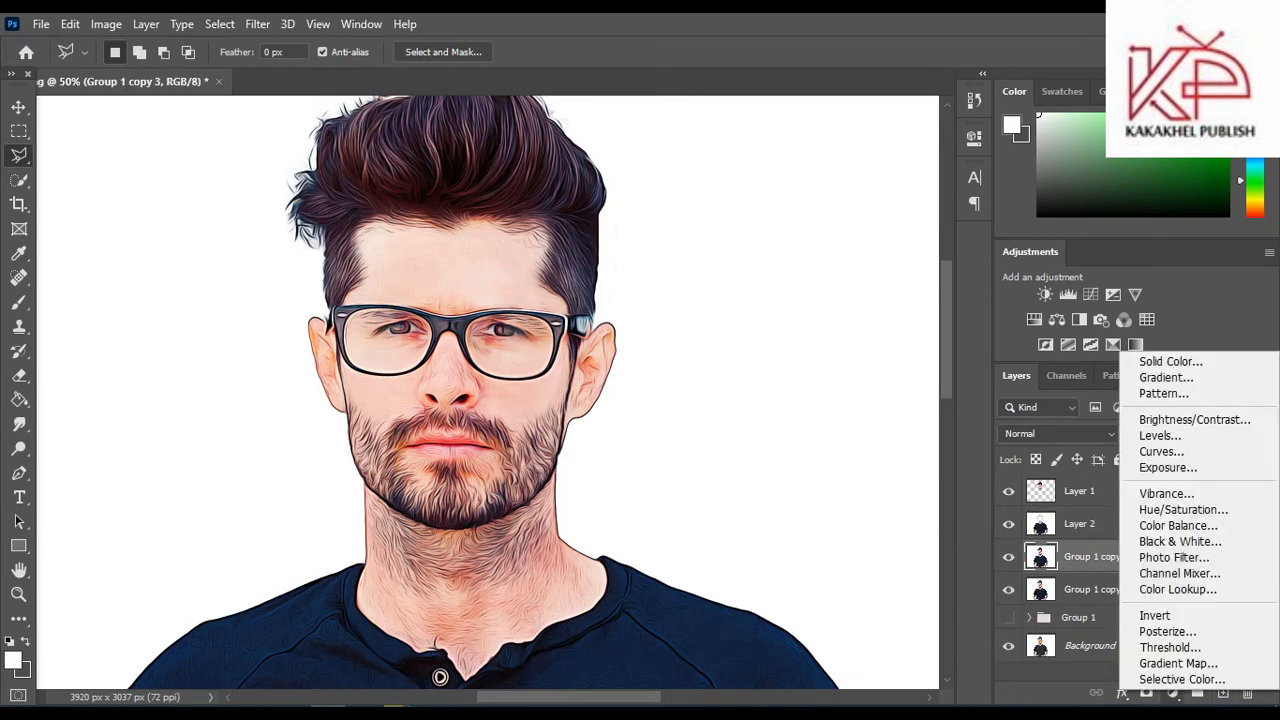
left_click(1197, 361)
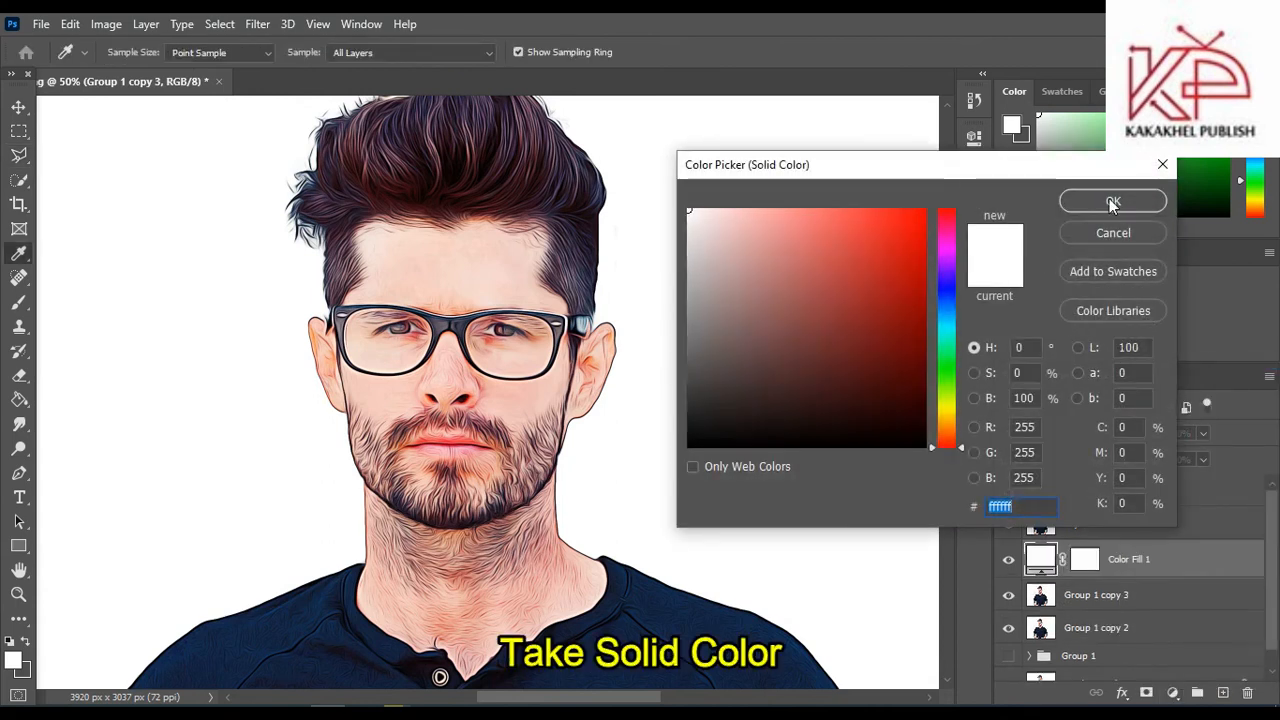
left_click(1112, 203)
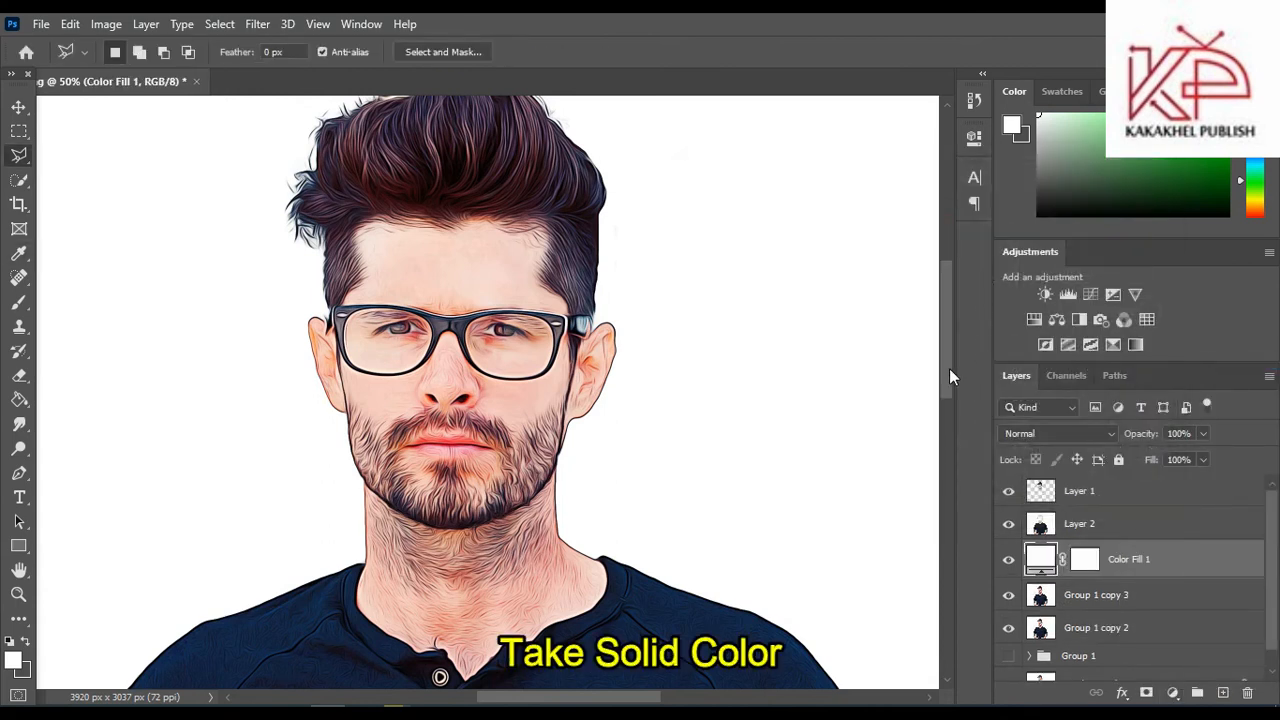
- Scale the body on Layer 2 to about 54% and place it below the head at the canvas's lower edge
left_click(1044, 527)
left_click_drag(949, 366, 958, 443)
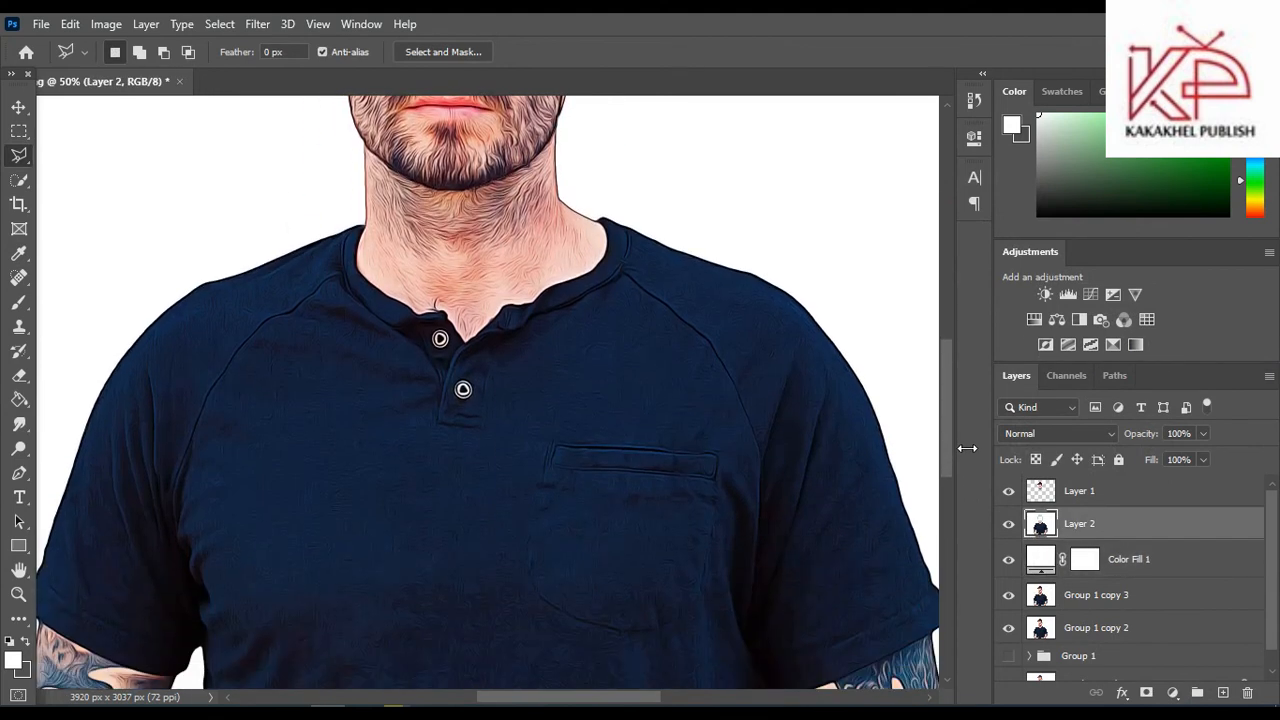
key("ctrl+minus")
key("ctrl+minus")
key("ctrl+minus")
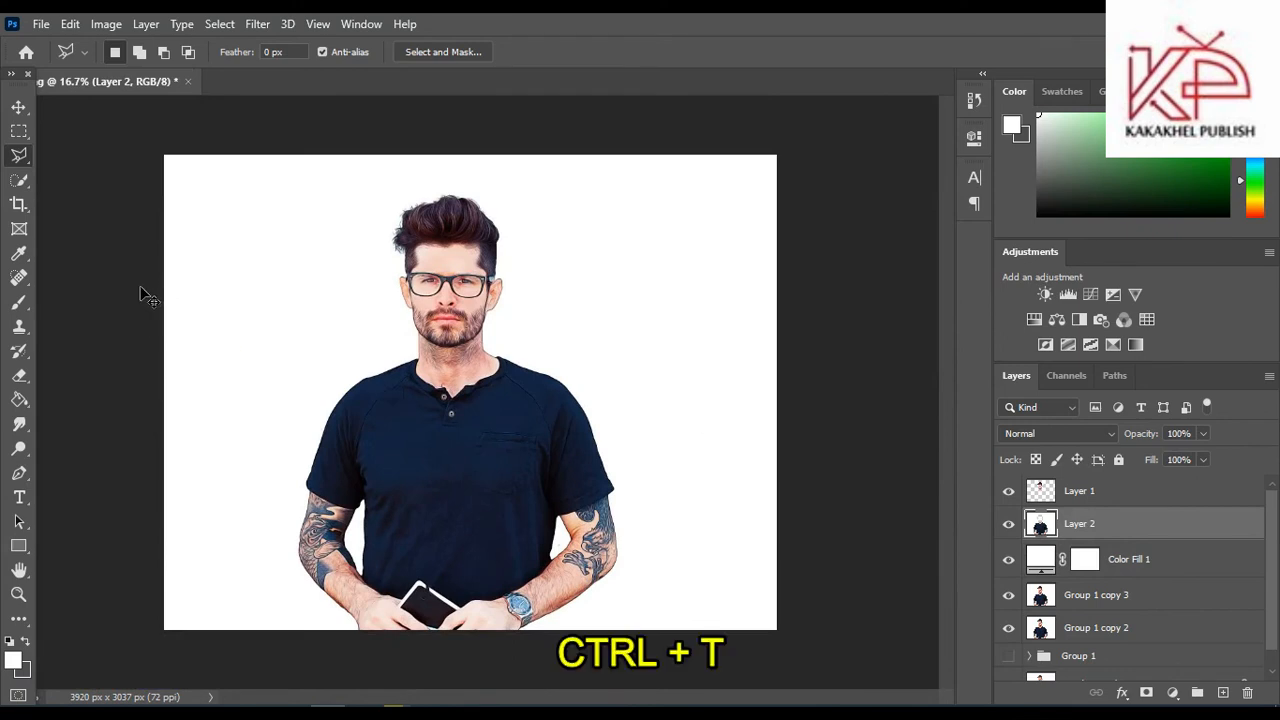
key("ctrl+t")
mouse_move(166, 158)
left_mouse_down()
mouse_move(231, 240)
mouse_move(333, 327)
mouse_move(389, 309)
mouse_move(417, 325)
mouse_move(164, 156)
left_mouse_up()
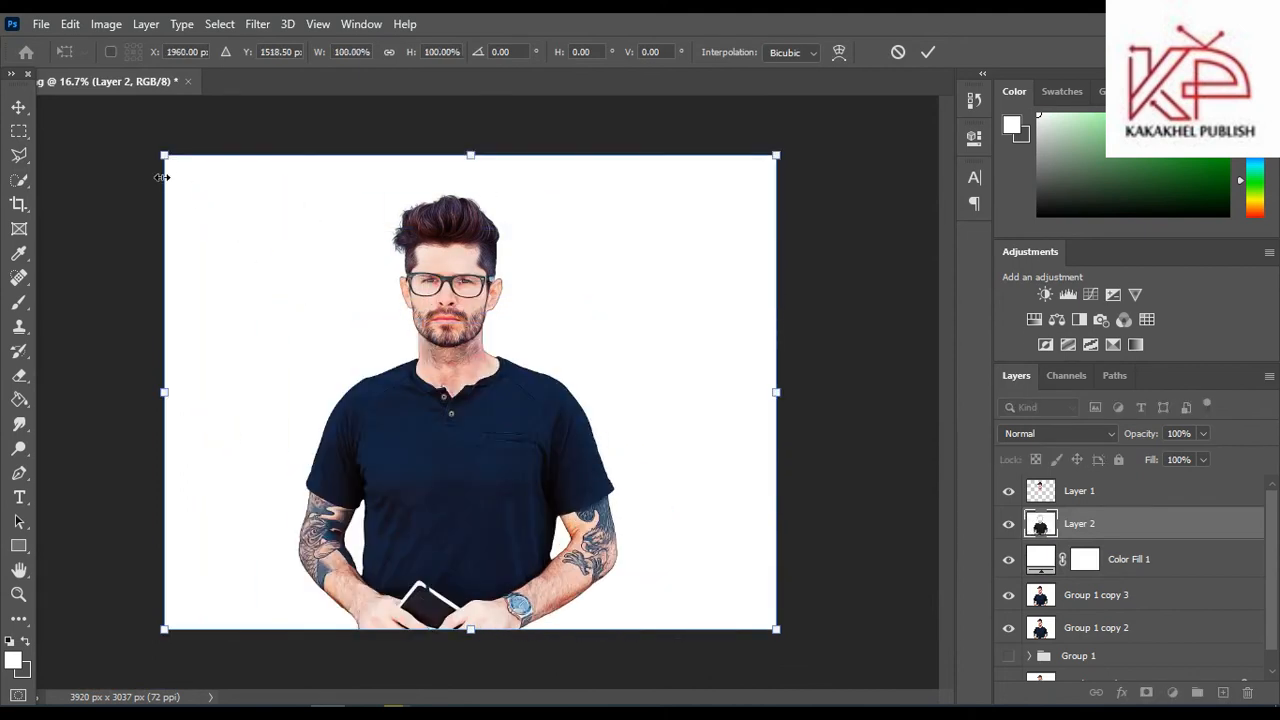
left_click_drag(174, 166, 474, 360)
left_click_drag(569, 530, 452, 547)
key("ctrl+z")
left_click_drag(551, 555, 436, 552)
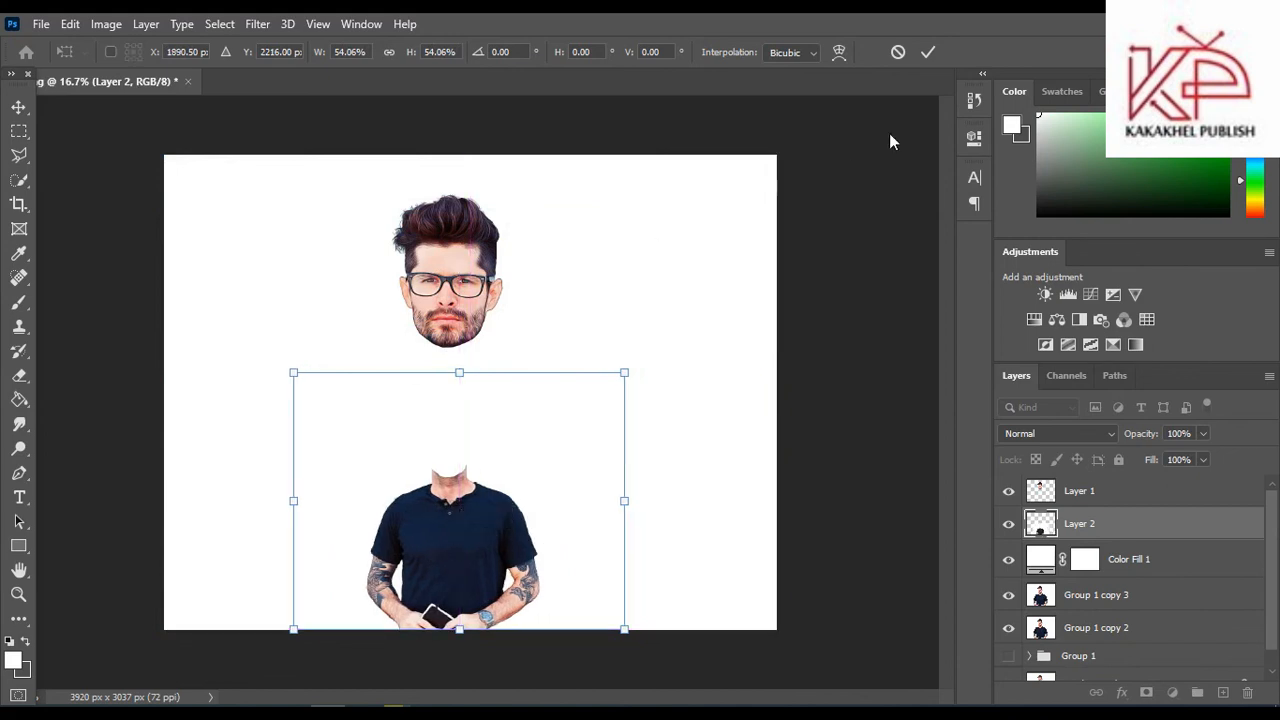
left_click(928, 52)
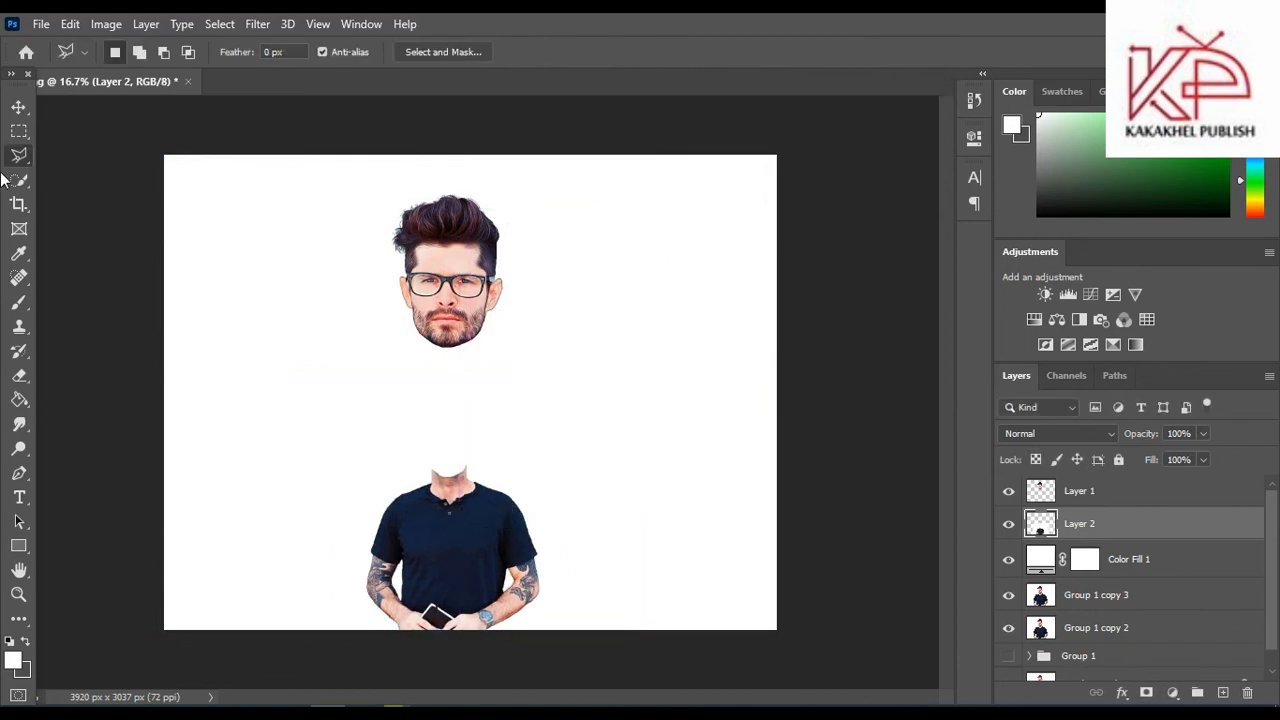
- Move the head on Layer 1 down onto the neck of the shrunken body and nudge it into place
left_click(18, 106)
left_click(449, 249)
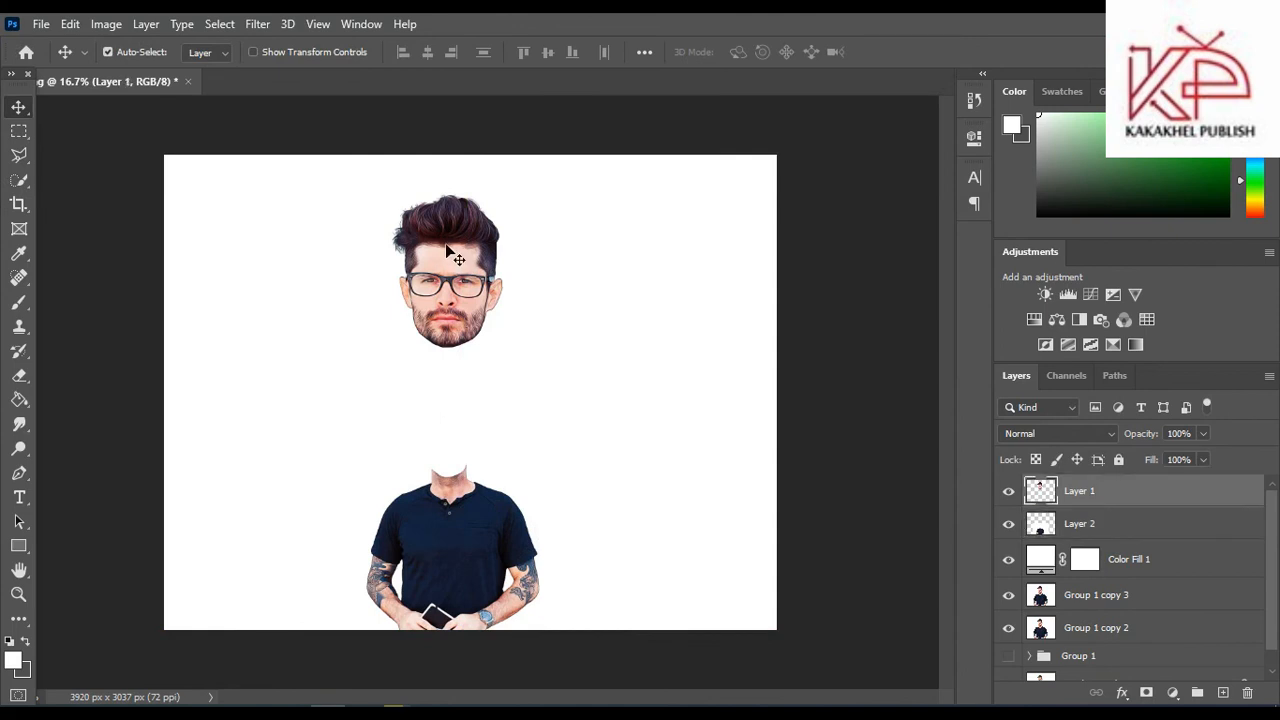
left_click_drag(447, 247, 446, 384)
key("shift+Up")
key("shift+Up")
key("shift+Up")
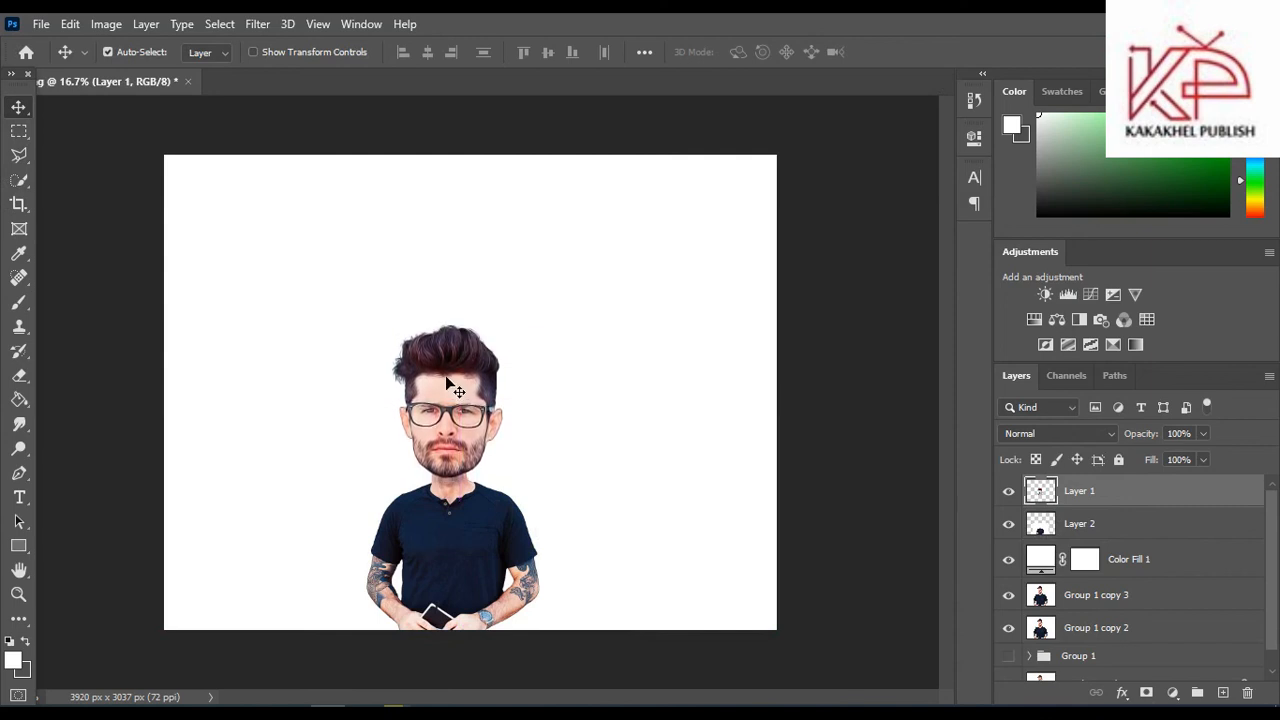
- Inspect the enlarged head and its join with the neck and shoulders up close
key("ctrl")
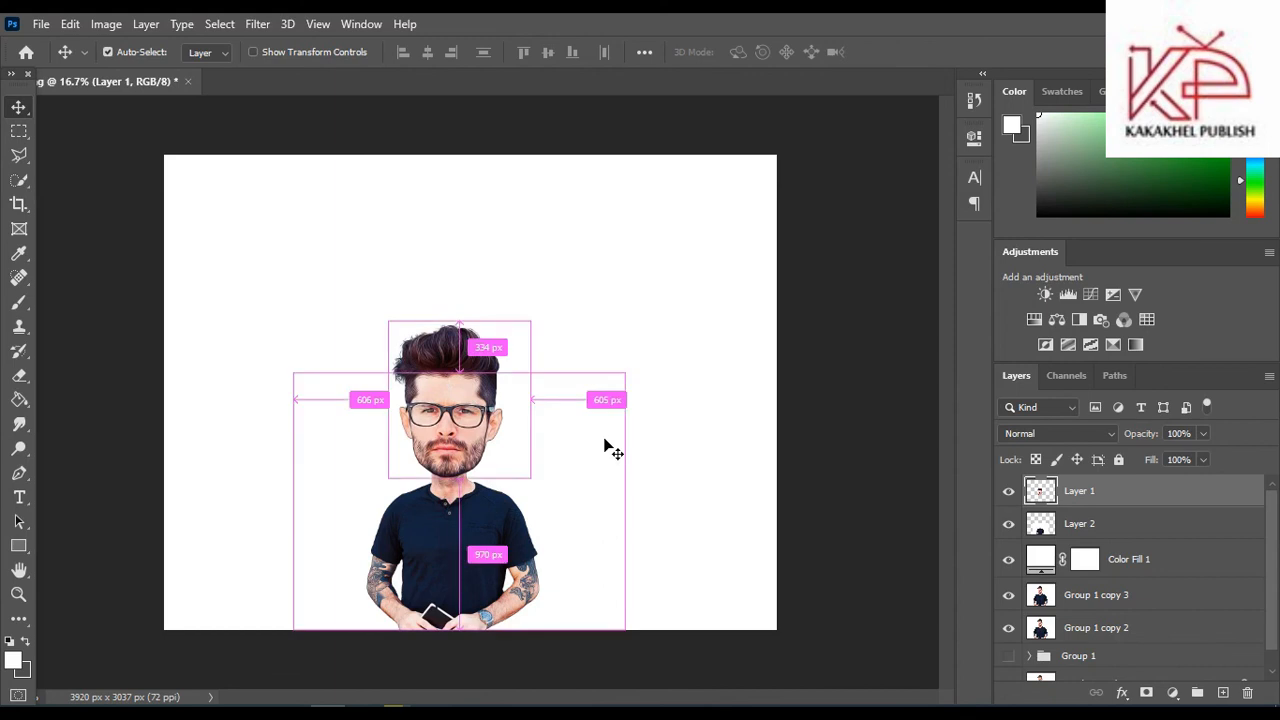
scroll(604, 447, "up", 4)
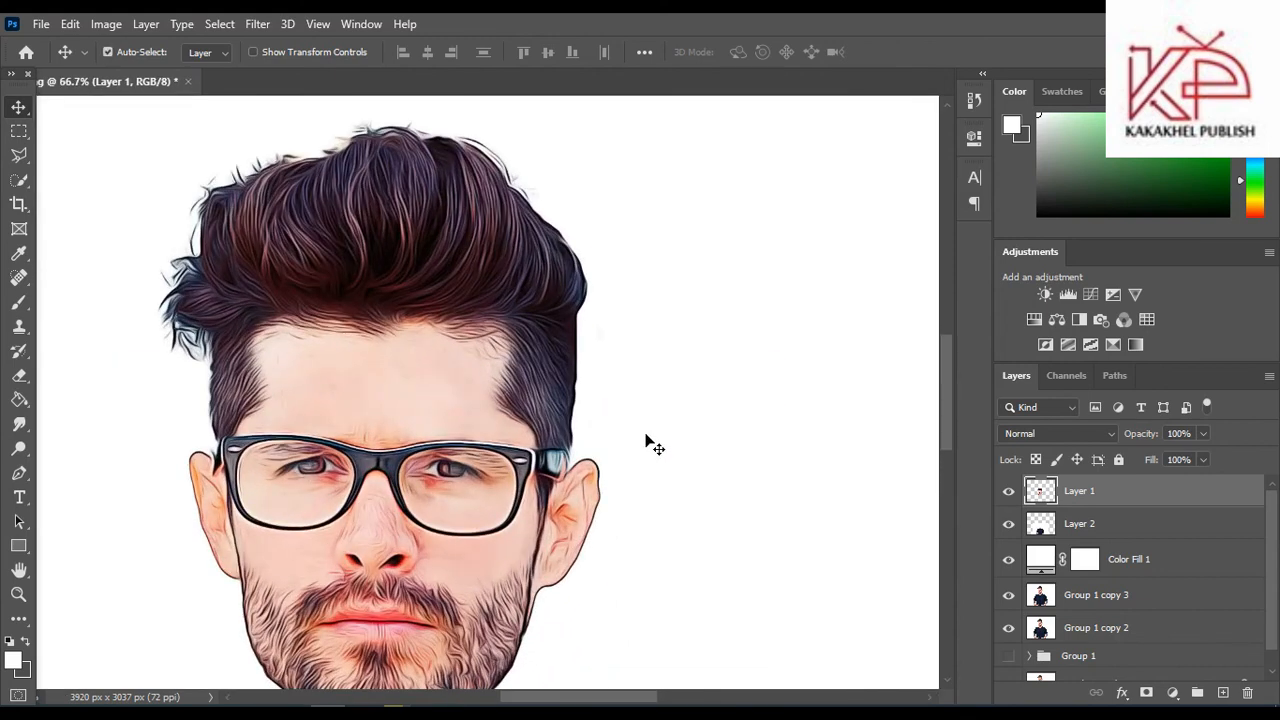
scroll(645, 441, "down", 1)
key("ctrl")
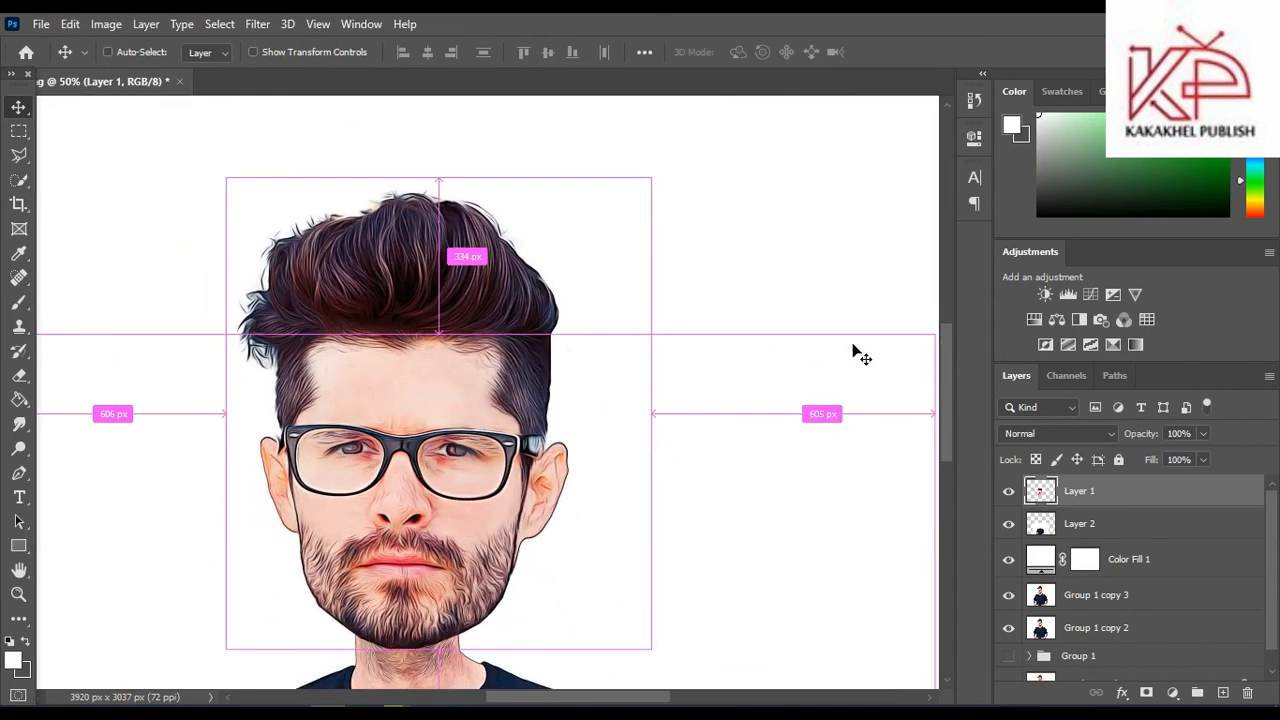
mouse_move(951, 389)
left_mouse_down()
mouse_move(950, 408)
mouse_move(948, 385)
left_mouse_up()
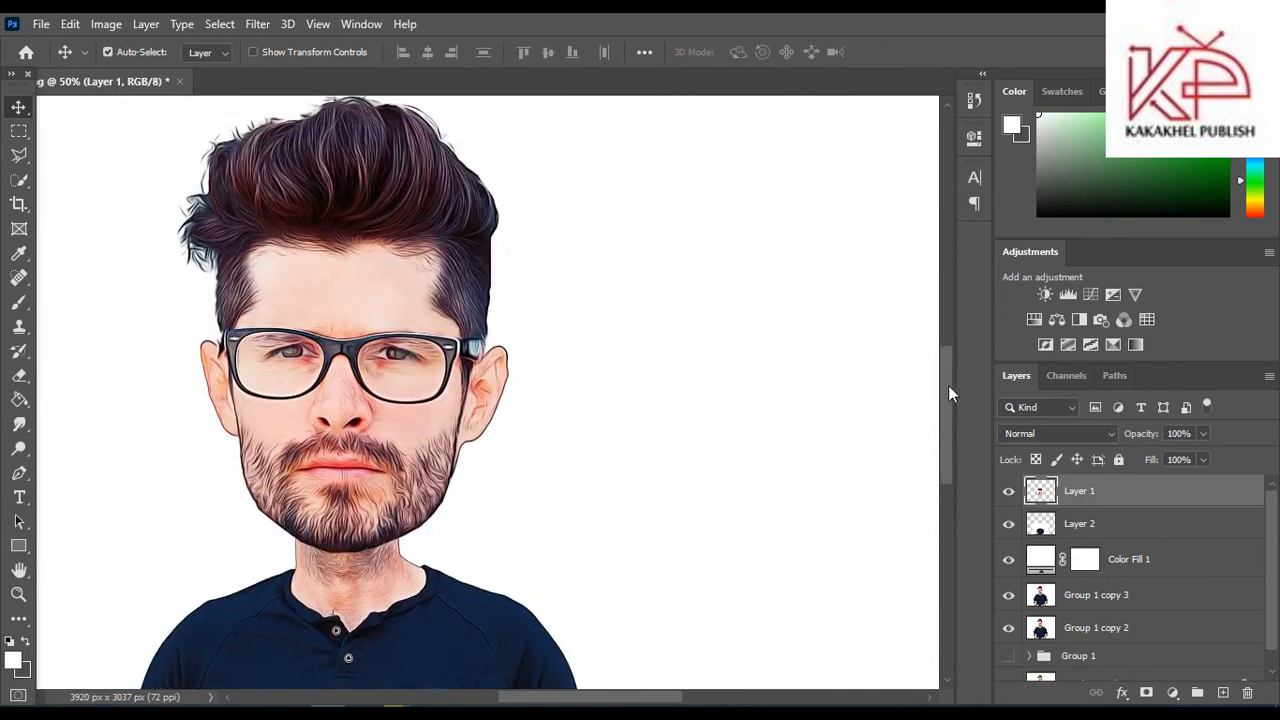
left_click_drag(609, 702, 578, 703)
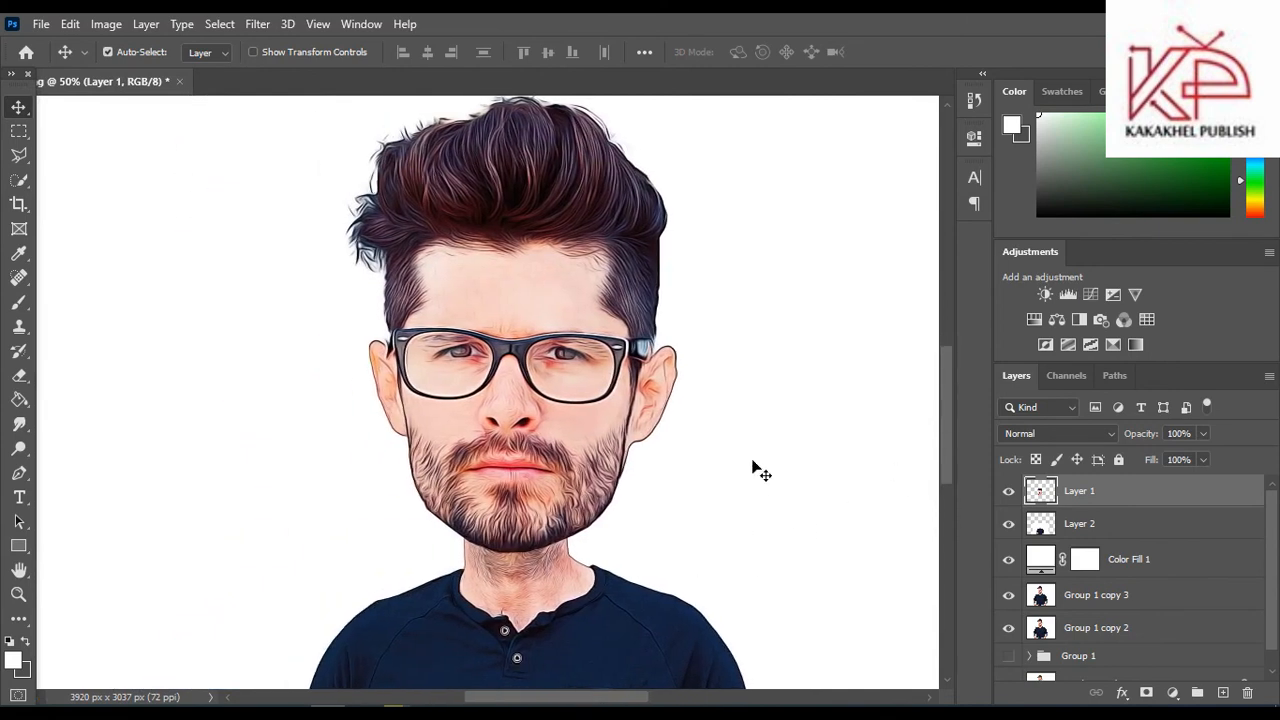
scroll(757, 466, "down", 5)
scroll(757, 466, "up", 5)
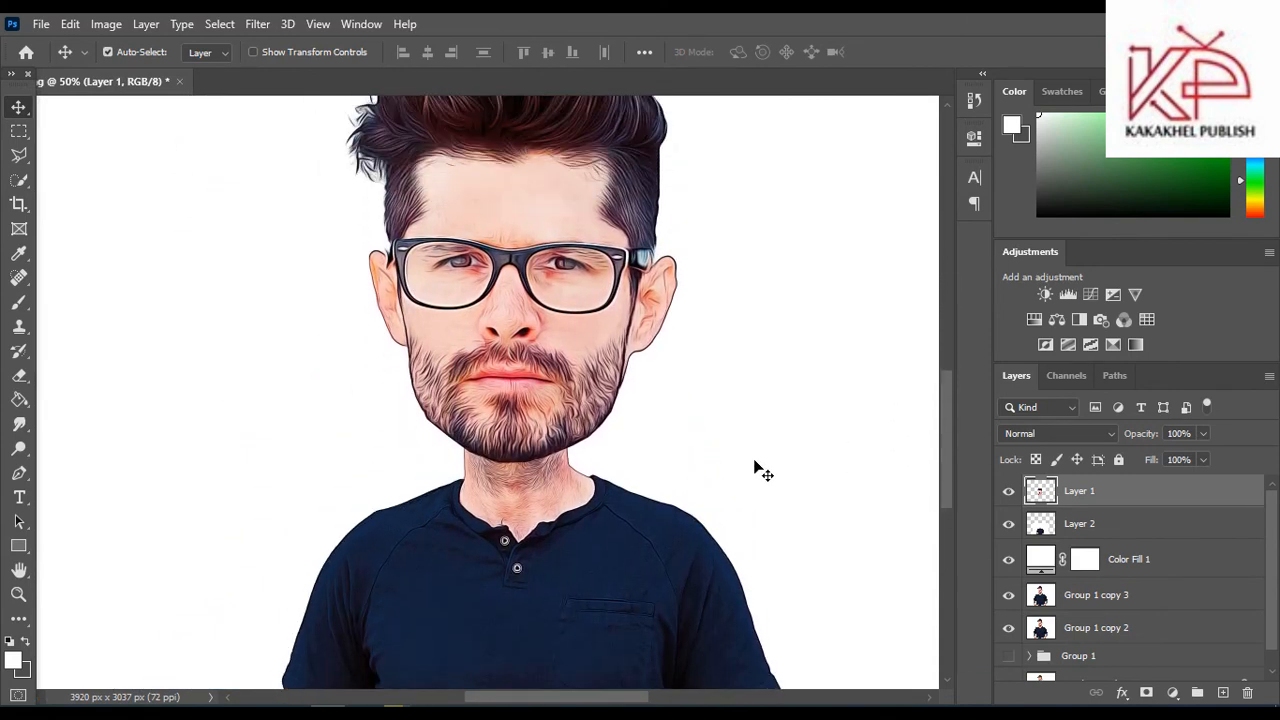
scroll(757, 466, "down", 1)
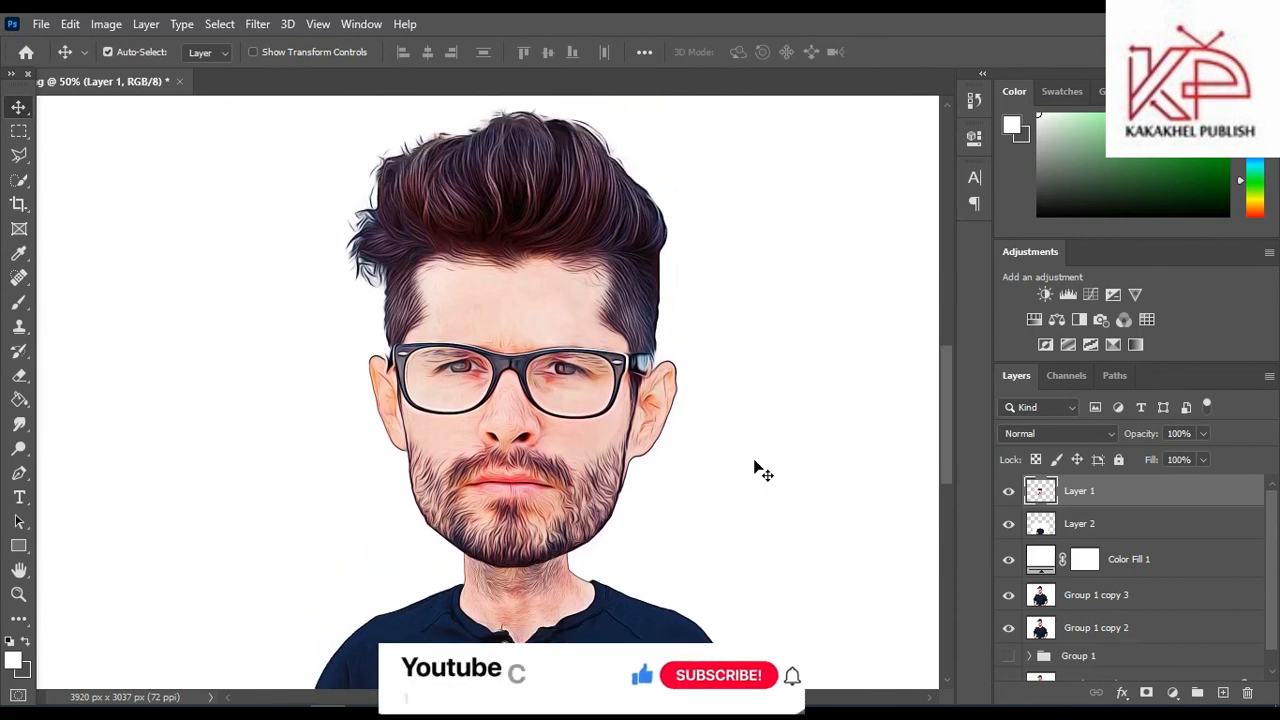
- Save a PNG copy on the computer in Downloads as "cartoon yourself" with the large file size option
left_click(41, 24)
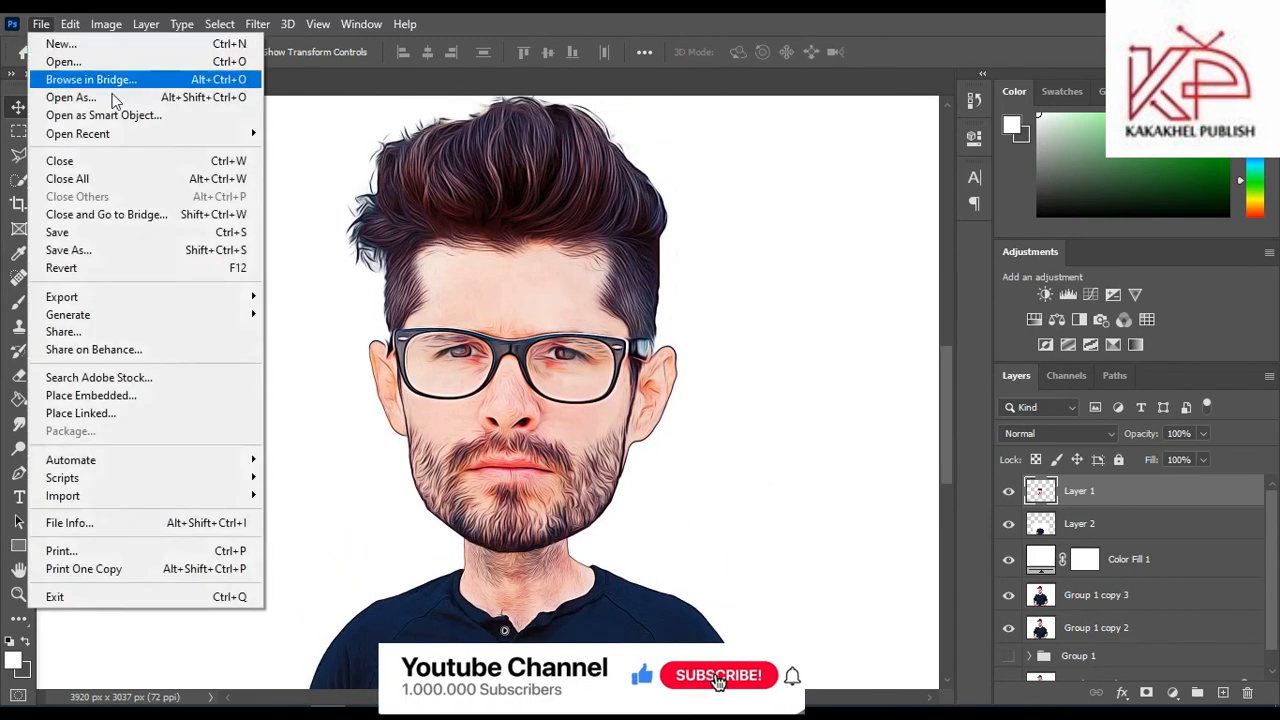
left_click(108, 252)
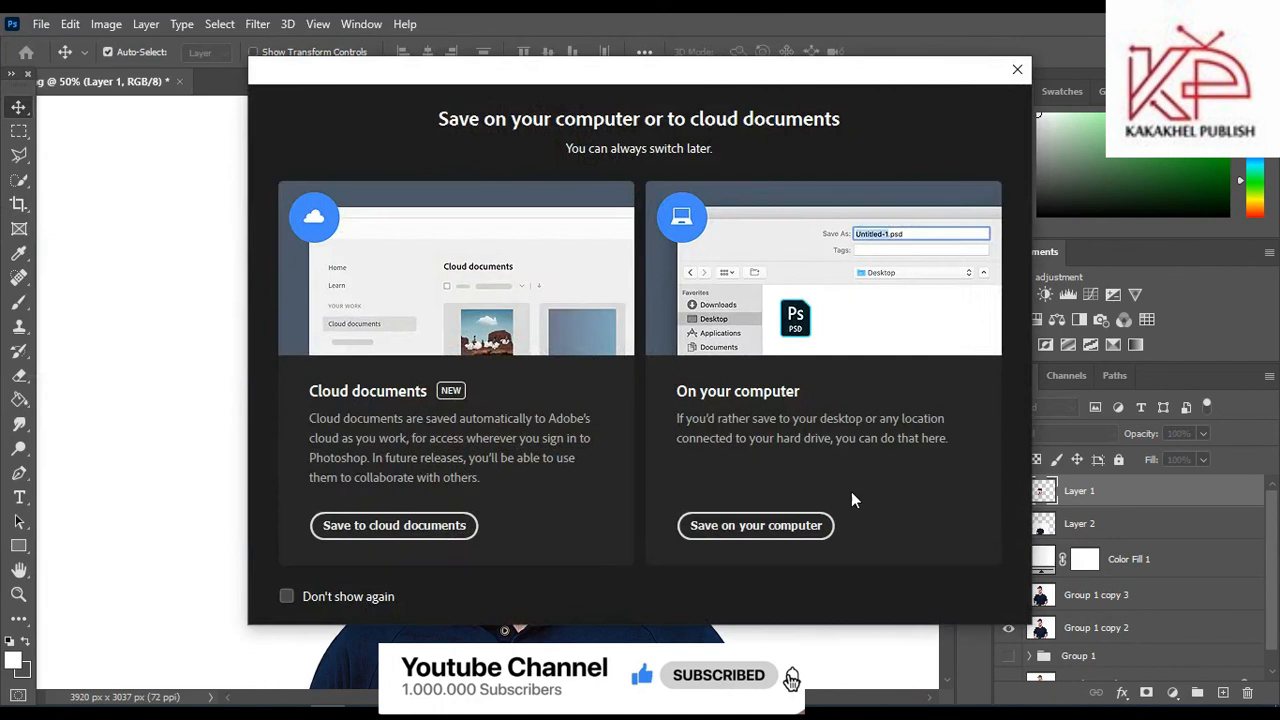
left_click(765, 530)
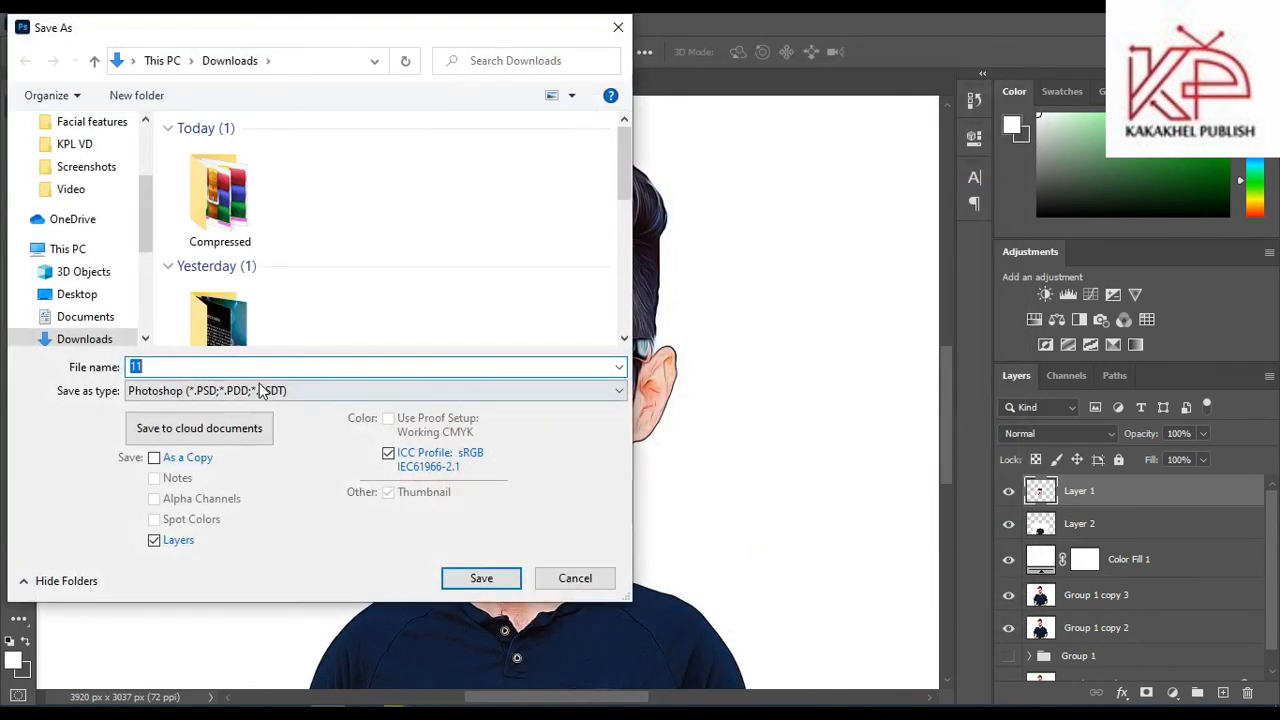
left_click(259, 390)
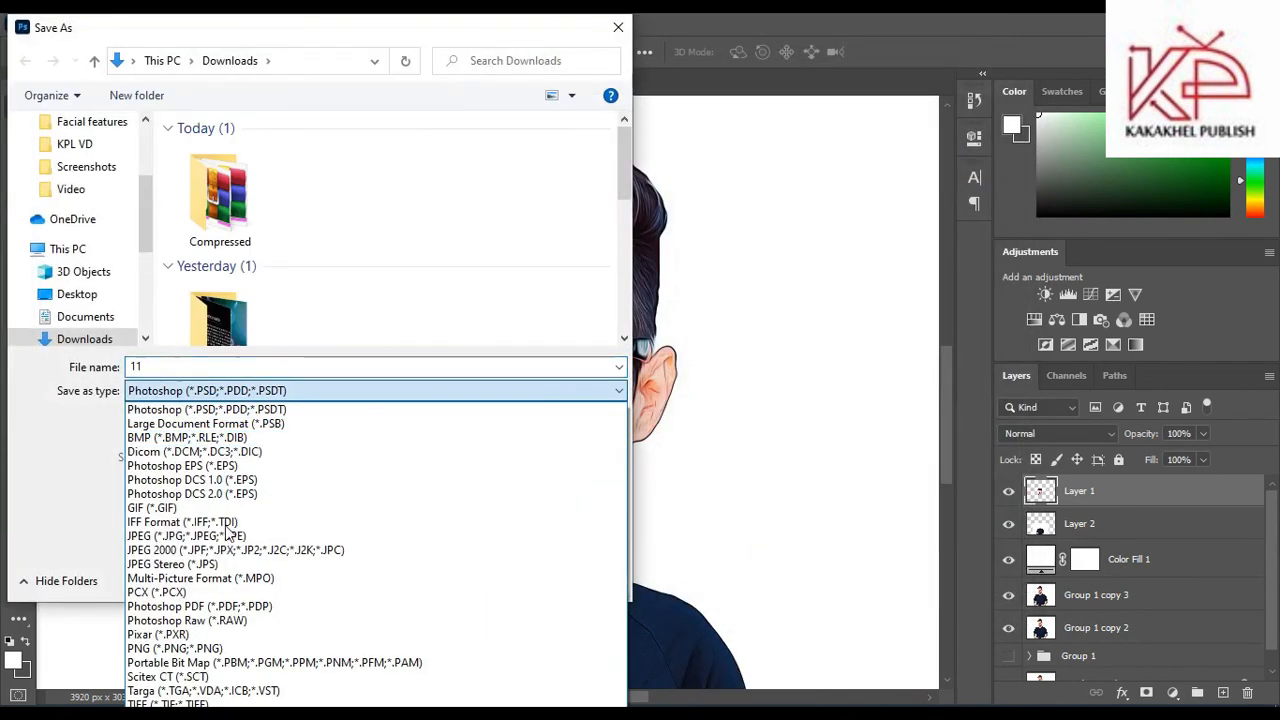
left_click(203, 650)
type("cartoon yourself")
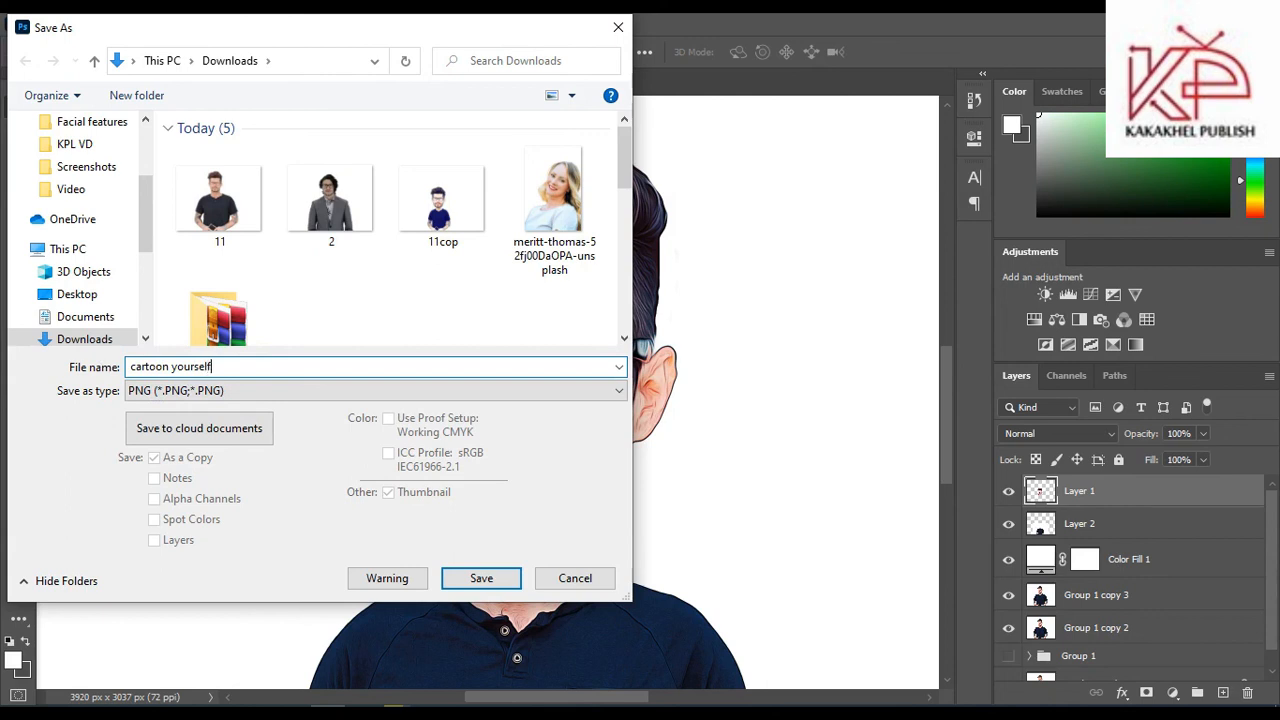
key("Return")
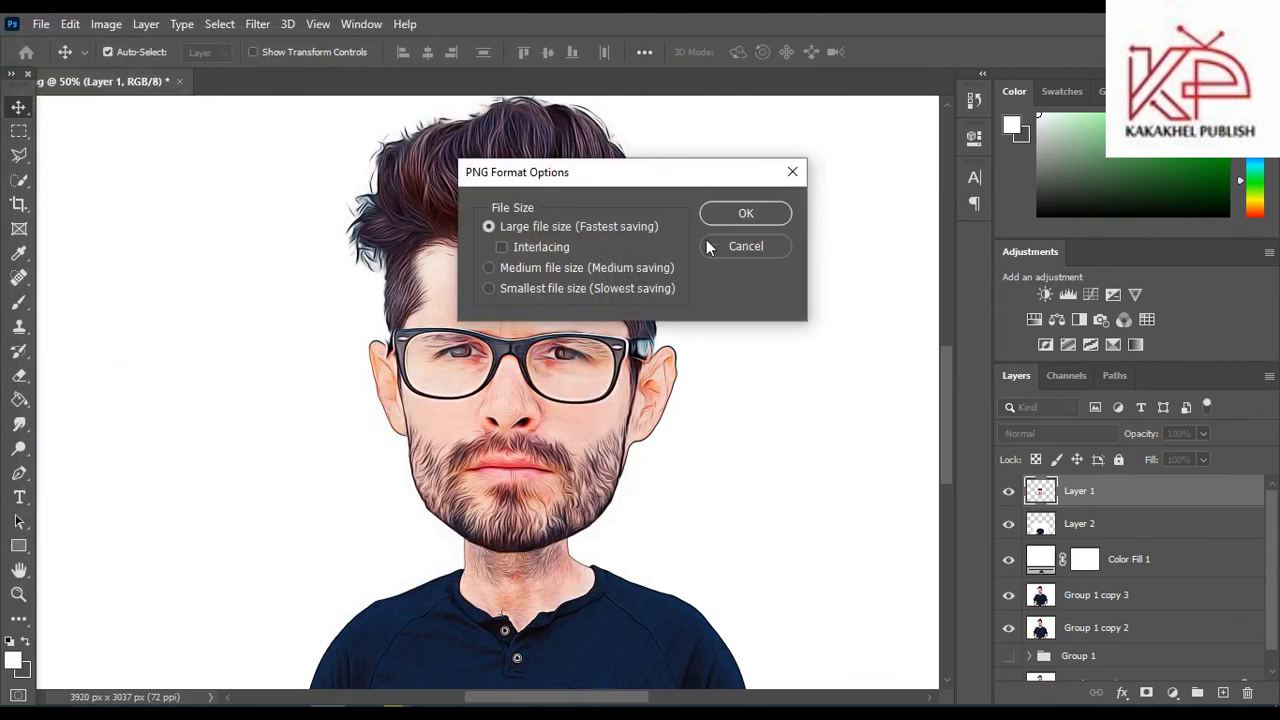
left_click(745, 213)
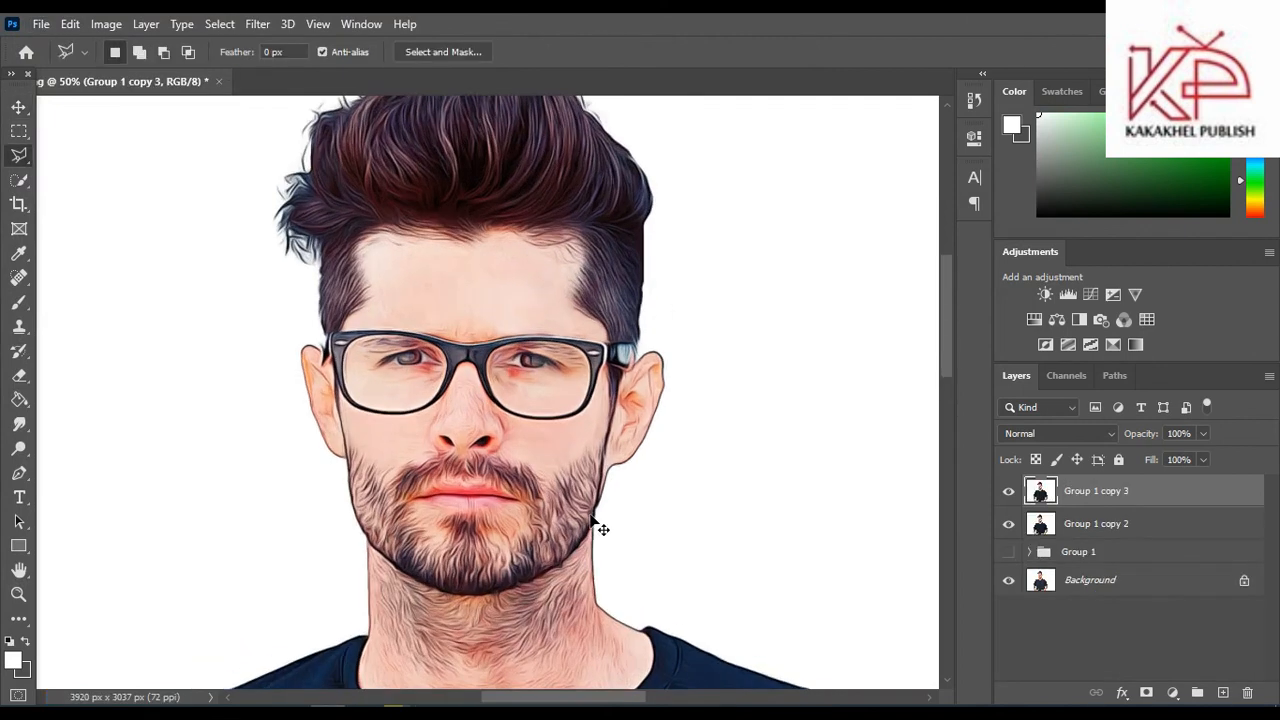
key("ctrl+plus")
key("ctrl+plus")
scroll(665, 538, "down", 2)
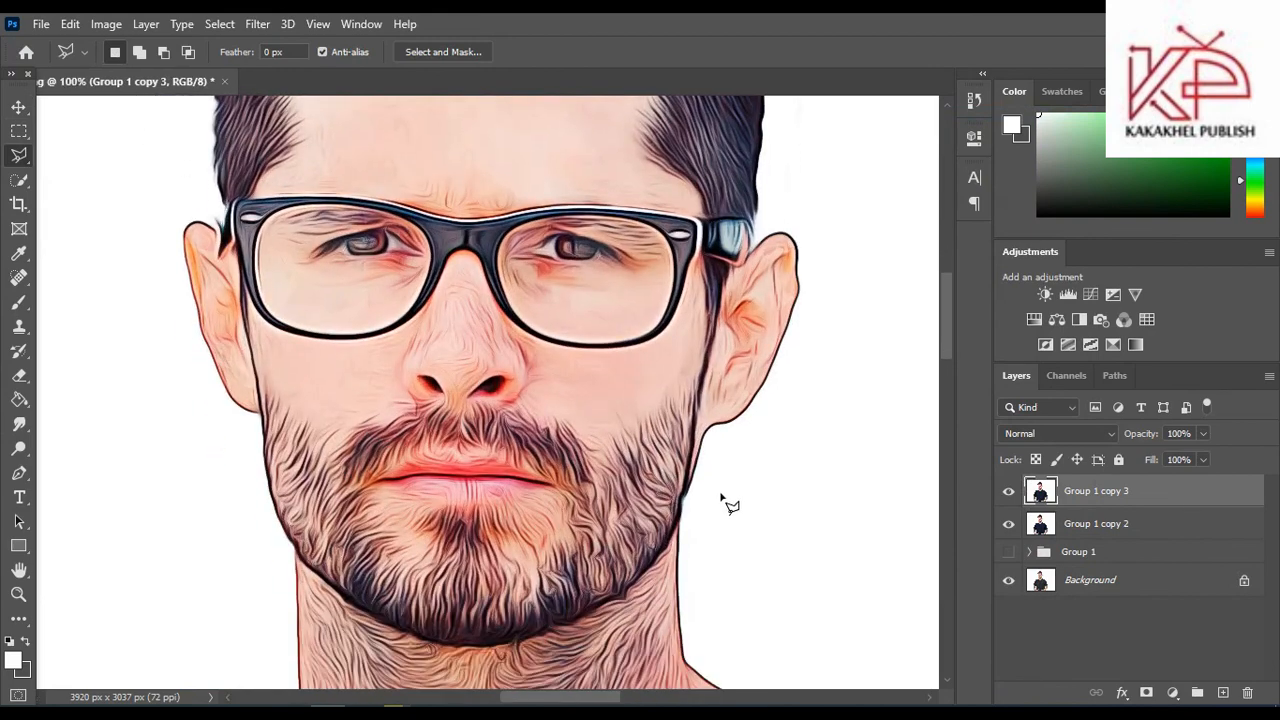